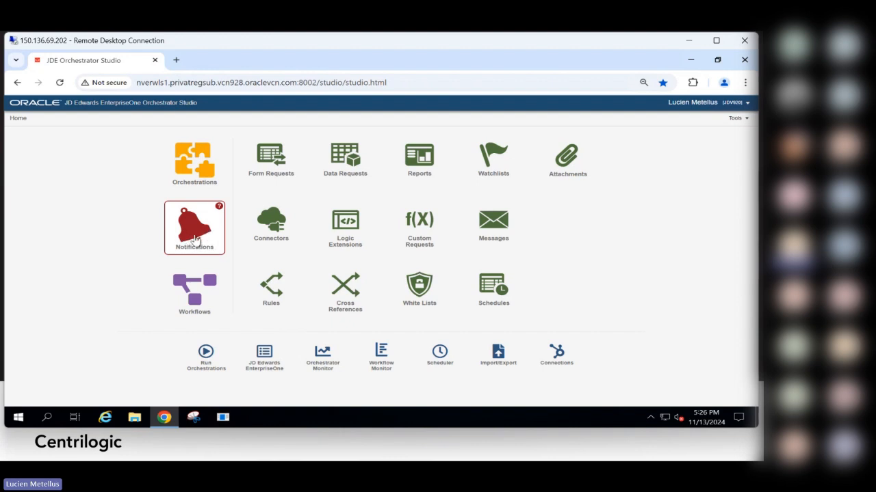
Switch from Orchestrator Studio to JD Edwards EnterpriseOne and launch the P0411 supplier ledger application through Fast Path
left_click(733, 120)
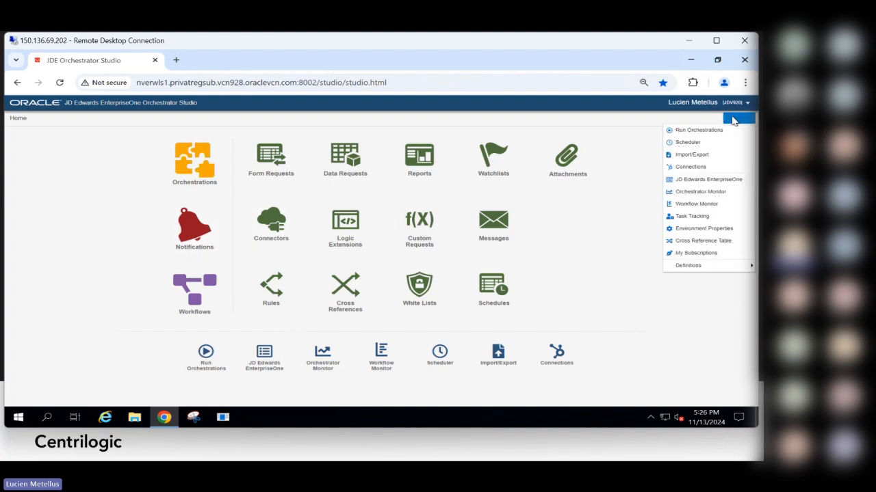
left_click(723, 180)
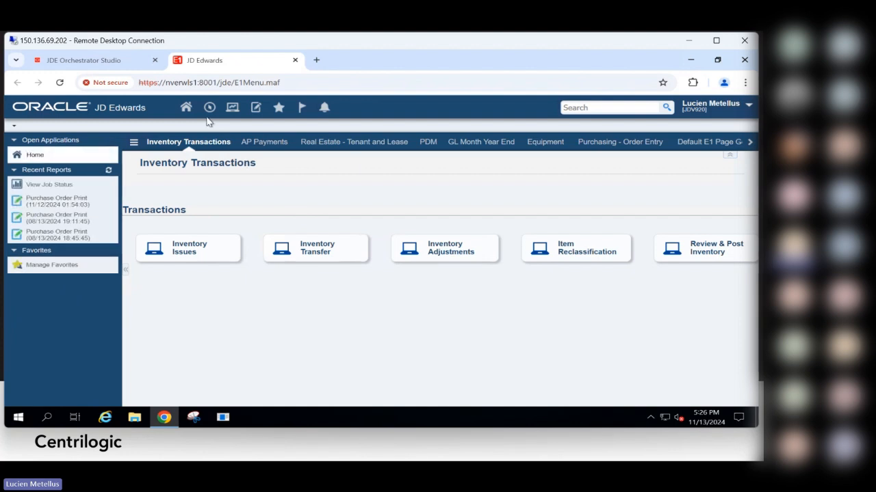
left_click(208, 108)
type("P")
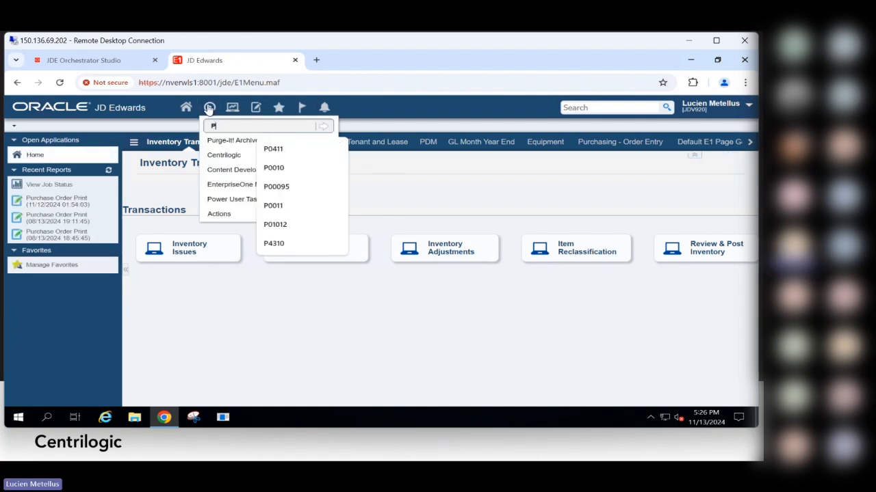
type("0411")
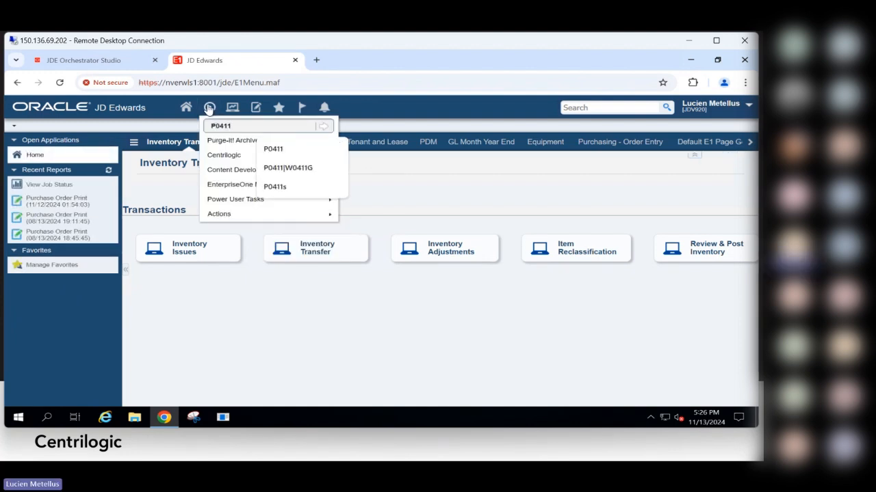
key("Return")
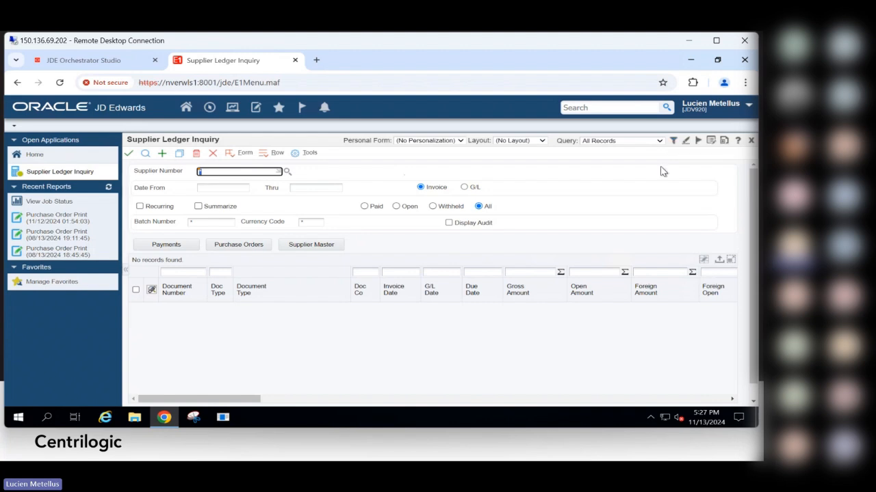
Filter the supplier ledger records by Due Date >11/06/24 and Pay Stat !=P, and run the search
left_click(474, 271)
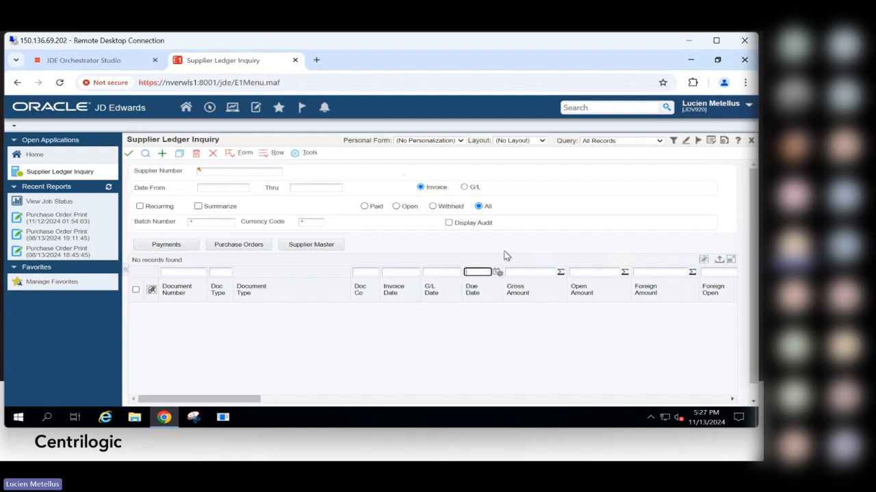
left_click(483, 271)
type(">11/08/24")
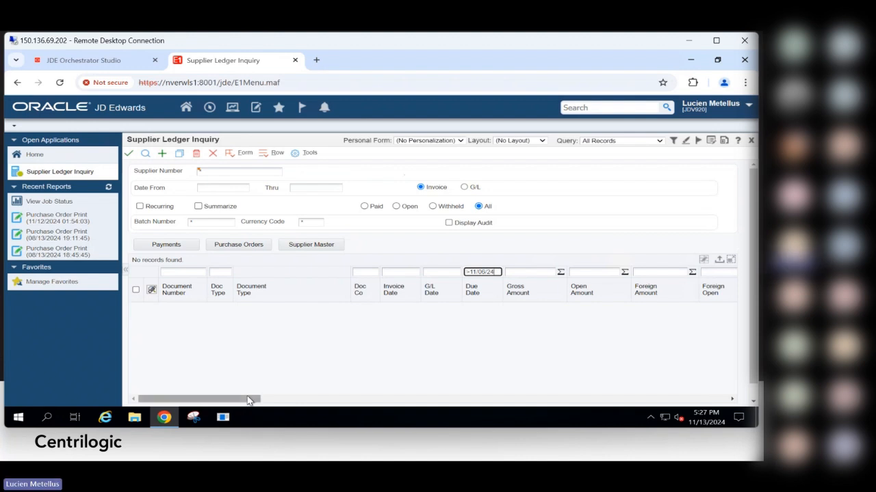
left_click_drag(249, 401, 313, 400)
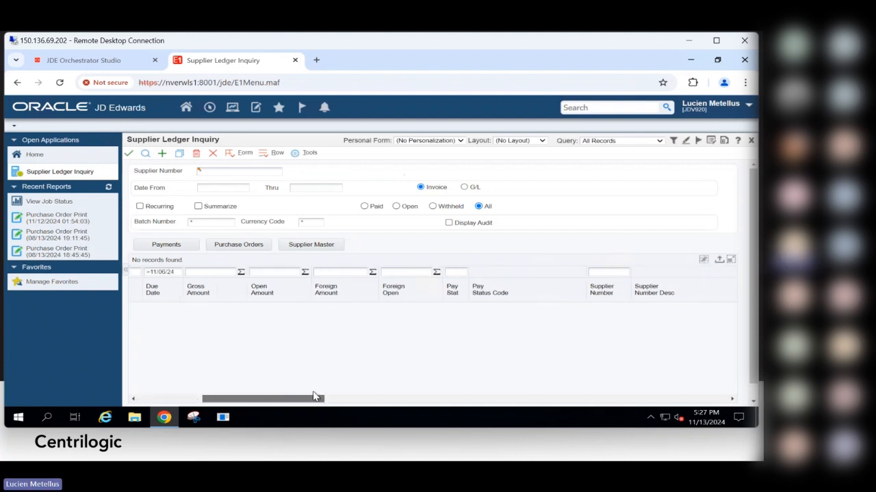
left_click(449, 273)
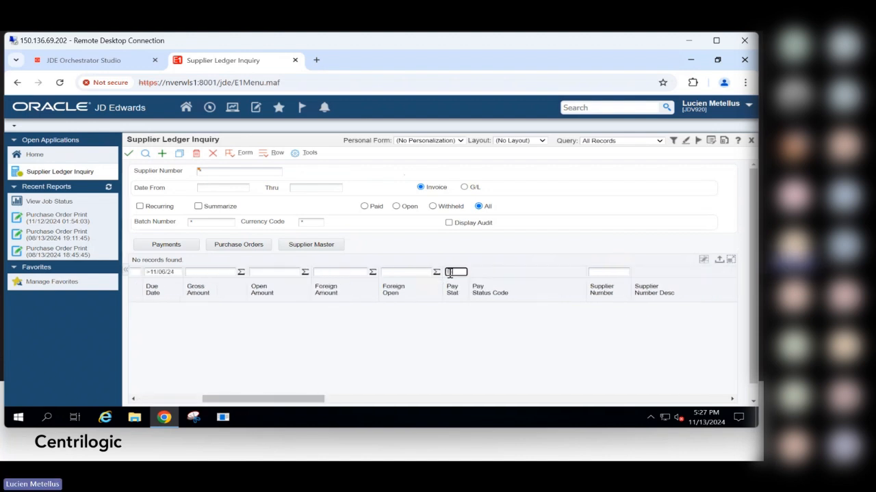
key("Return")
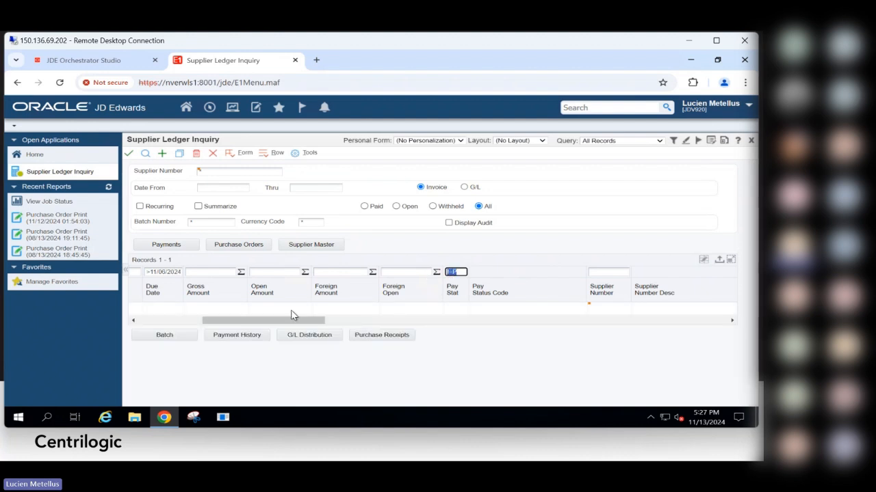
Change the Due Date filter's operator to less than 11/06/2024 and rerun the search
left_click(153, 271)
left_click(154, 271)
key("Return")
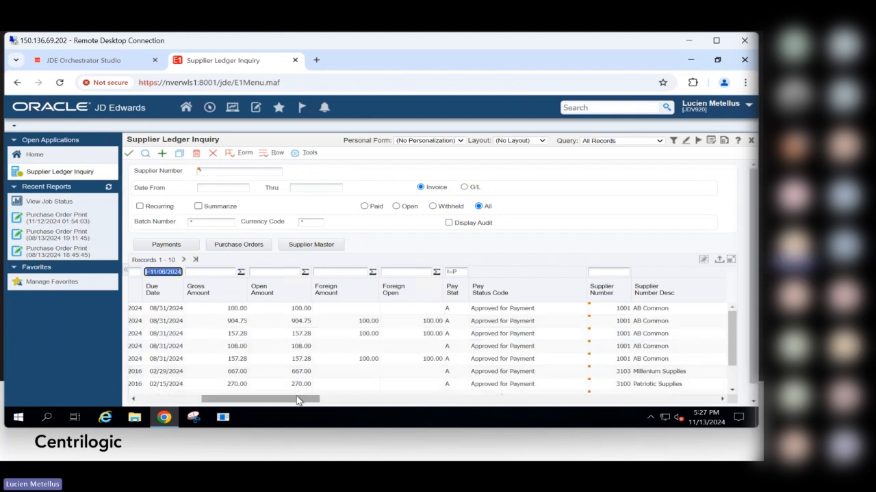
Review the rows and columns of the filtered vouchers, and view the list of available watchlists
left_click_drag(274, 400, 206, 401)
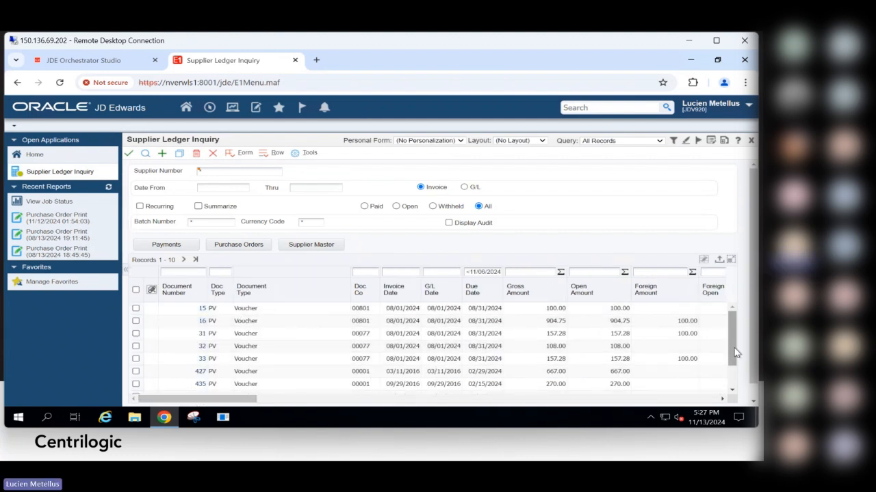
left_click_drag(734, 351, 737, 385)
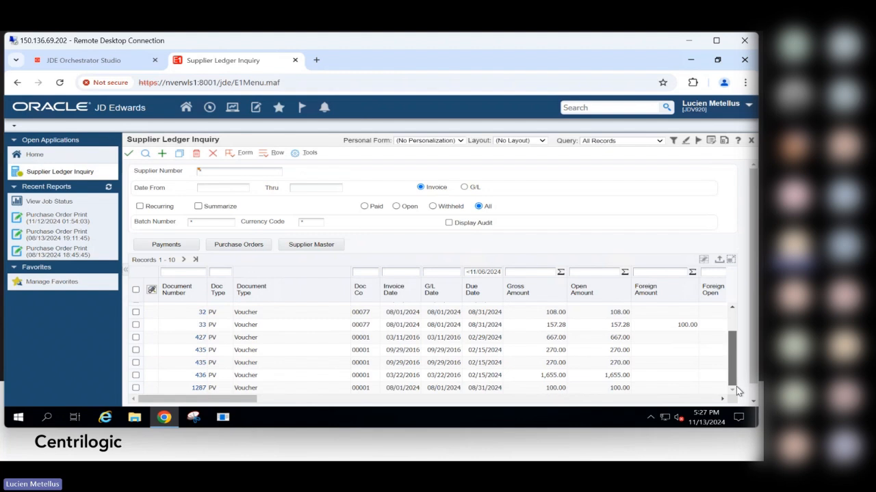
scroll(736, 386, "up", 2)
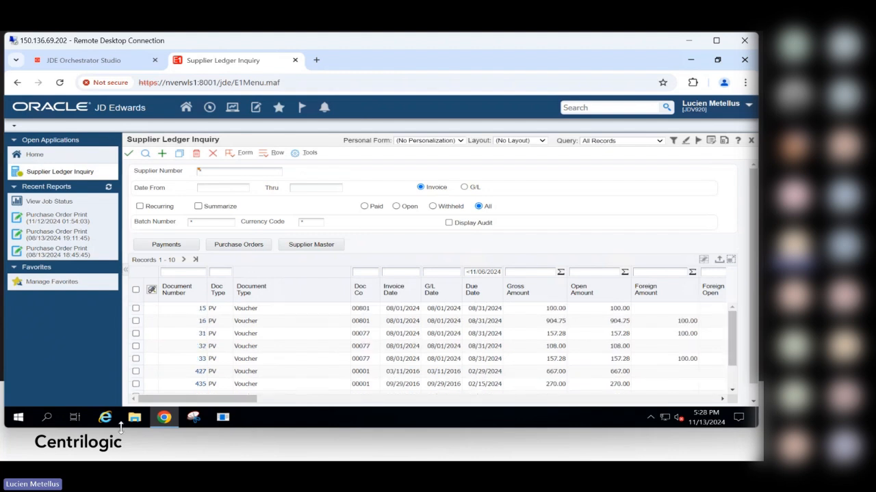
left_click_drag(173, 399, 277, 405)
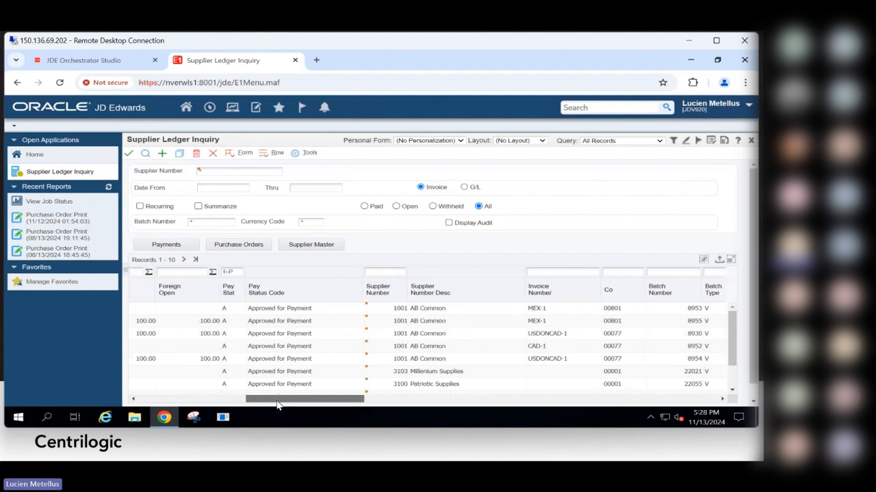
left_click_drag(277, 405, 164, 405)
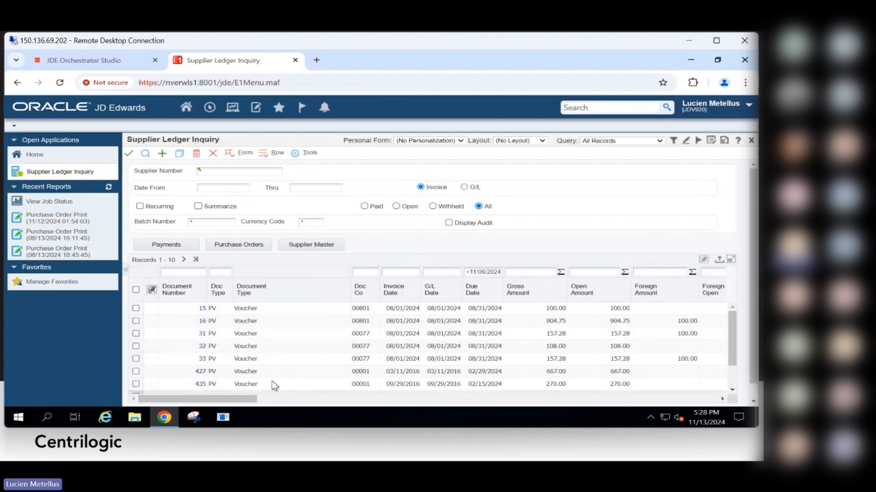
left_click(300, 114)
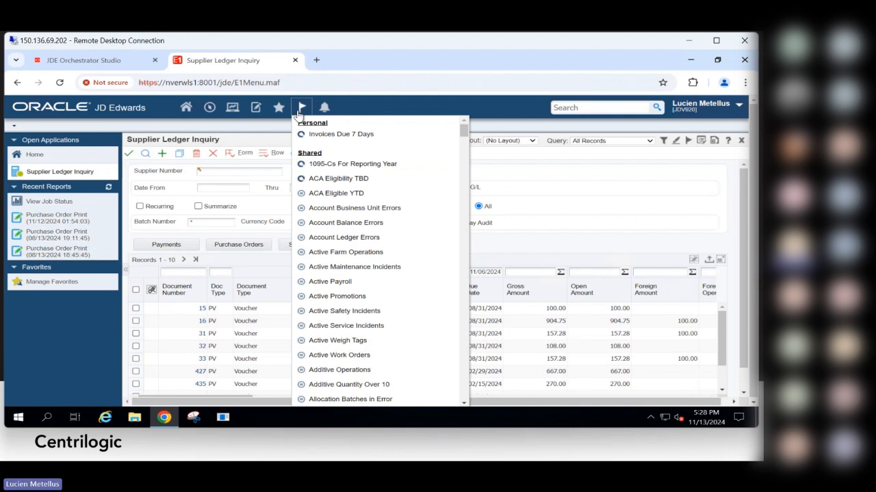
left_click(299, 110)
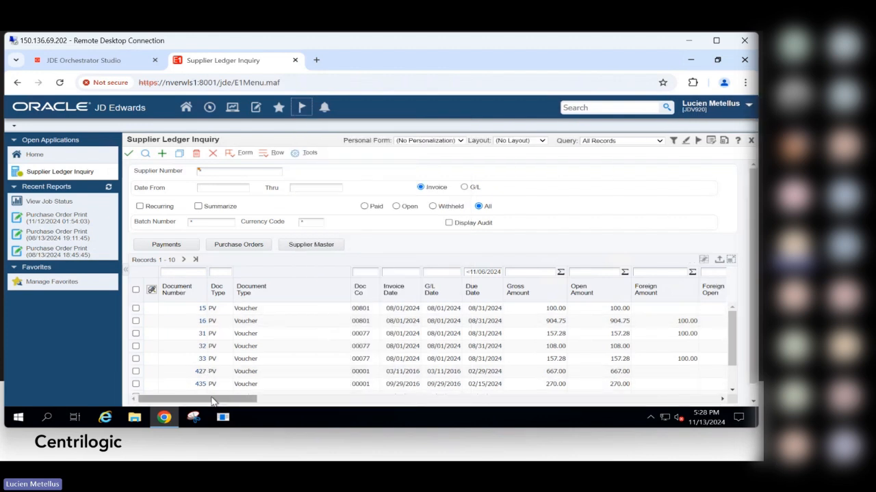
left_click_drag(171, 399, 205, 399)
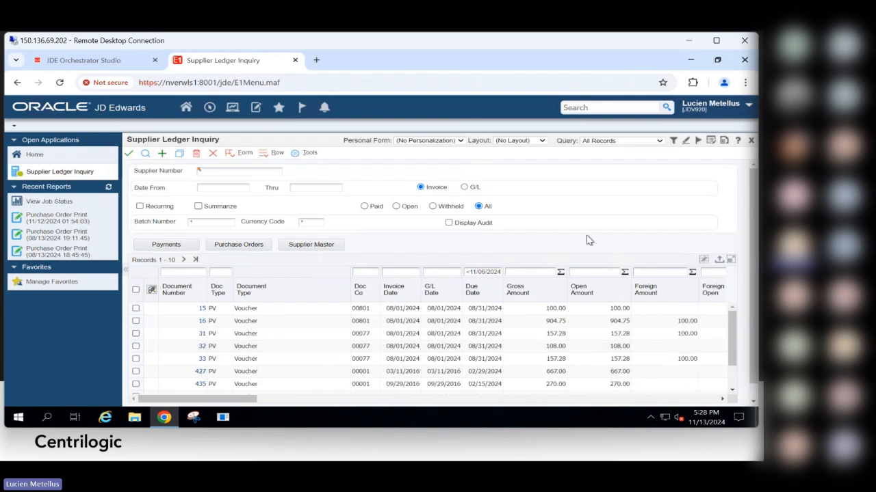
Open the Query Manager, try the saved Invoices Due 7 Days query, and return to the (Create) option
left_click(672, 142)
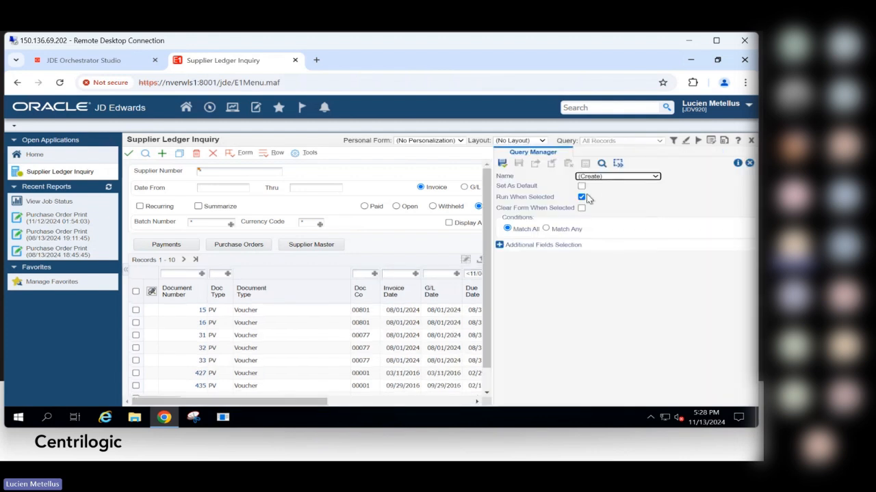
left_click(606, 178)
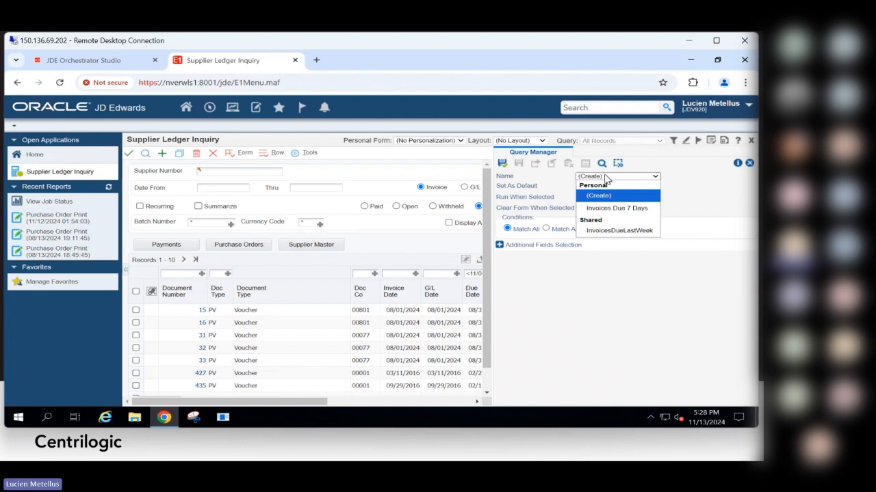
left_click(621, 208)
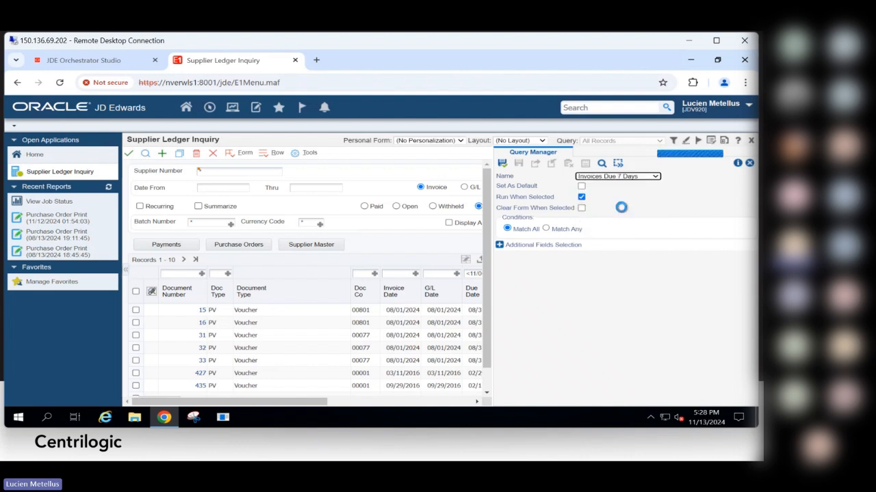
left_click(592, 176)
left_click(596, 198)
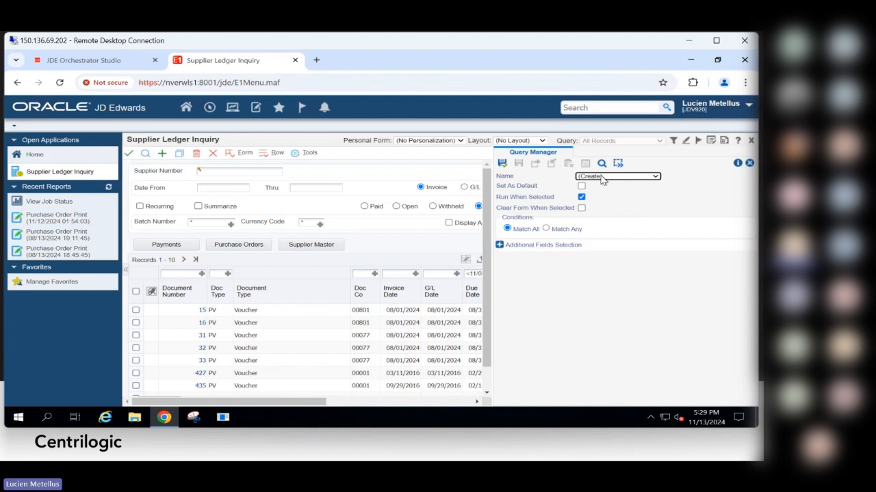
Add Due Date (QBE) from the additional fields as a condition of the new query
left_click(499, 245)
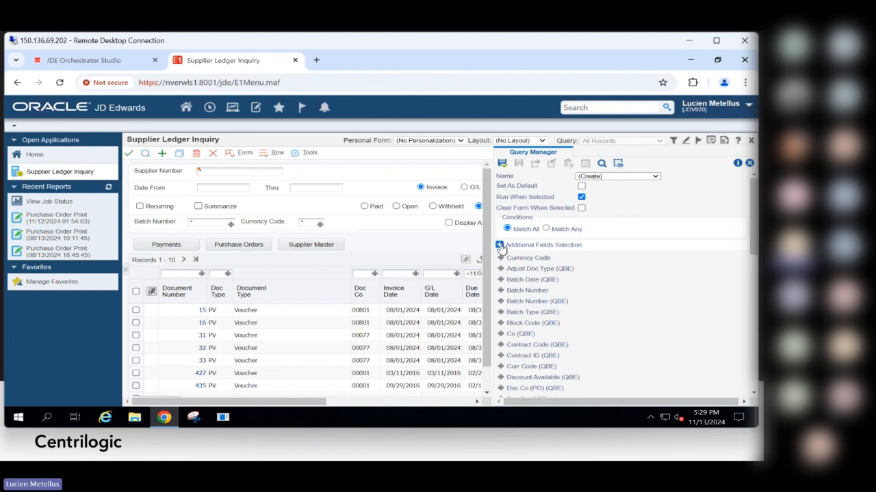
left_click_drag(751, 233, 752, 260)
left_click_drag(260, 406, 323, 406)
left_click(365, 275)
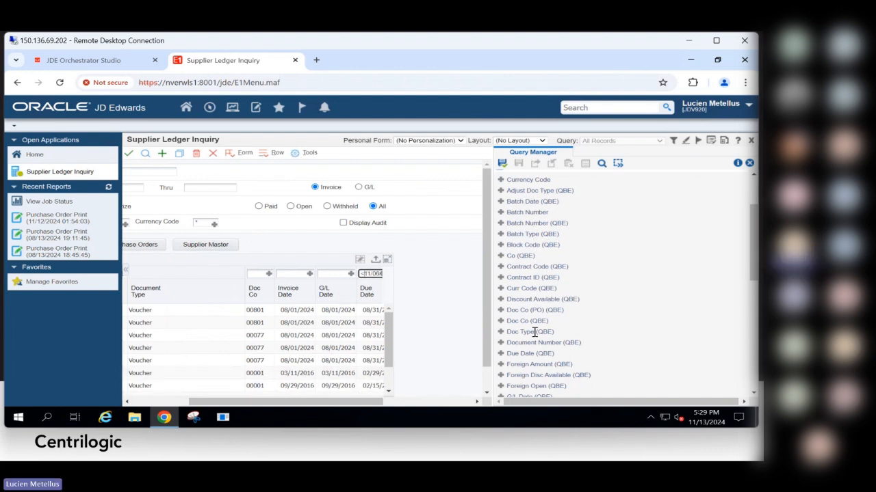
left_click(500, 354)
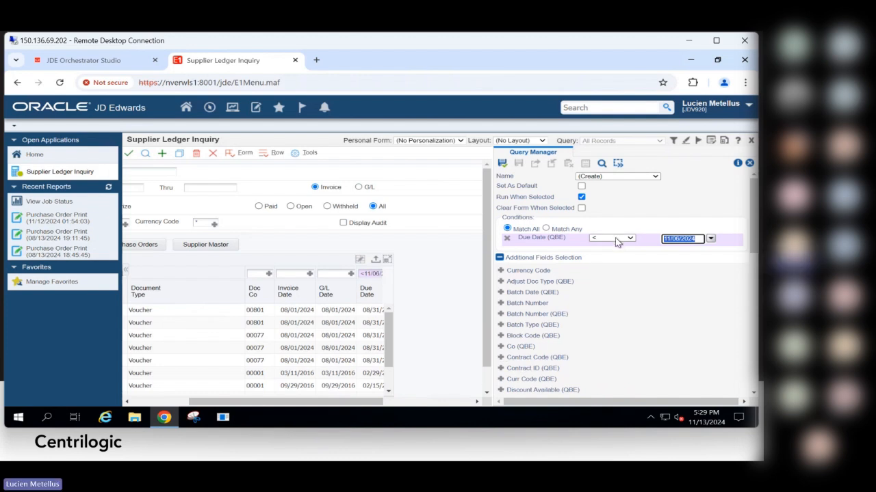
Set the Due Date condition's value to Today minus 7 days, with < as its operator
left_click(711, 242)
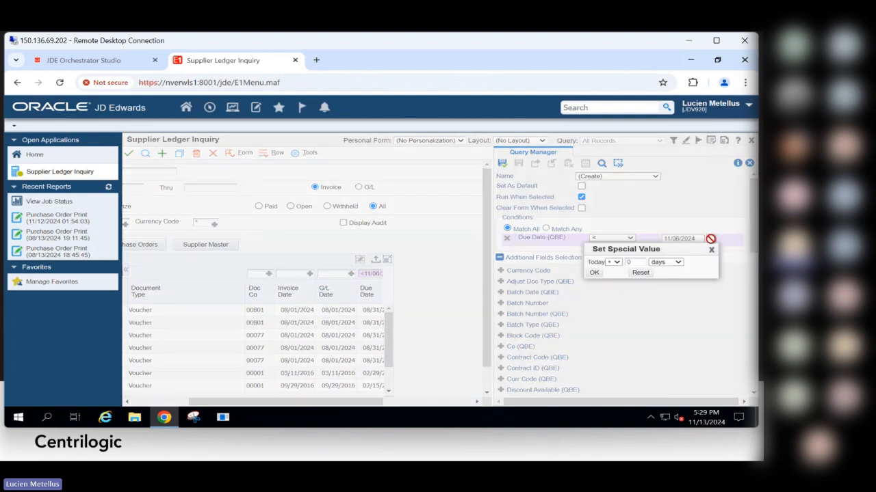
left_click(615, 263)
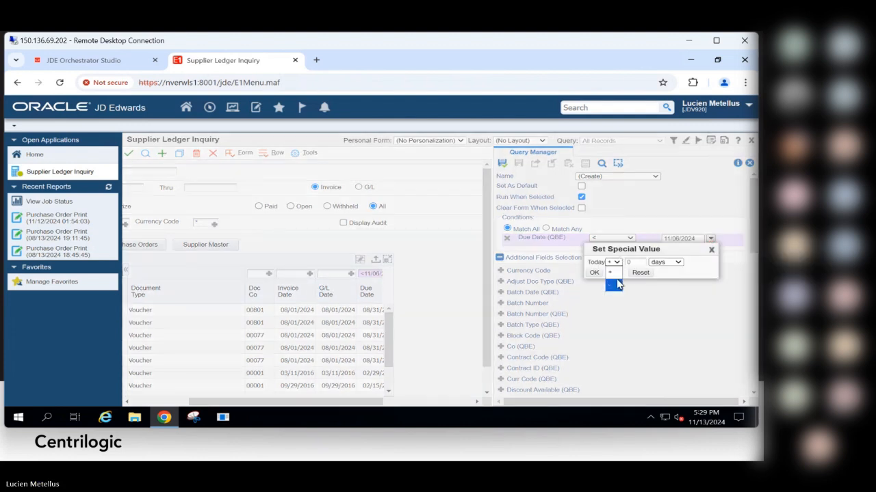
left_click(611, 285)
left_click(629, 262)
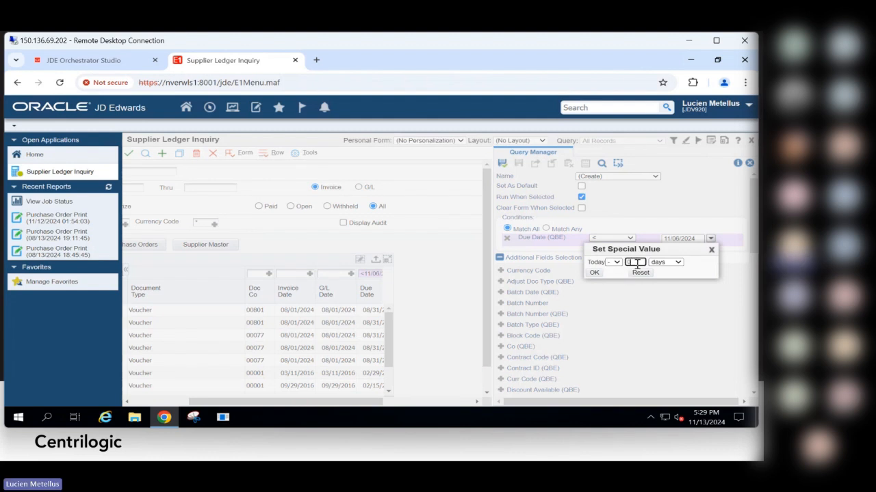
left_click(594, 272)
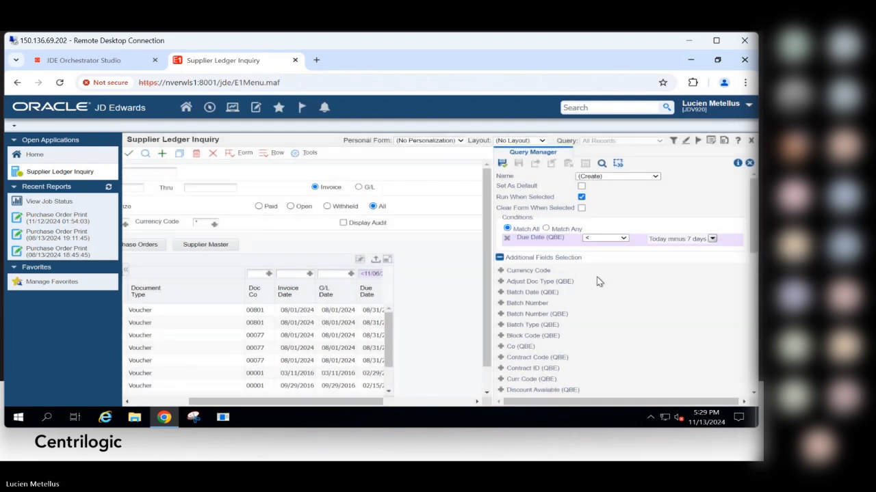
left_click(624, 238)
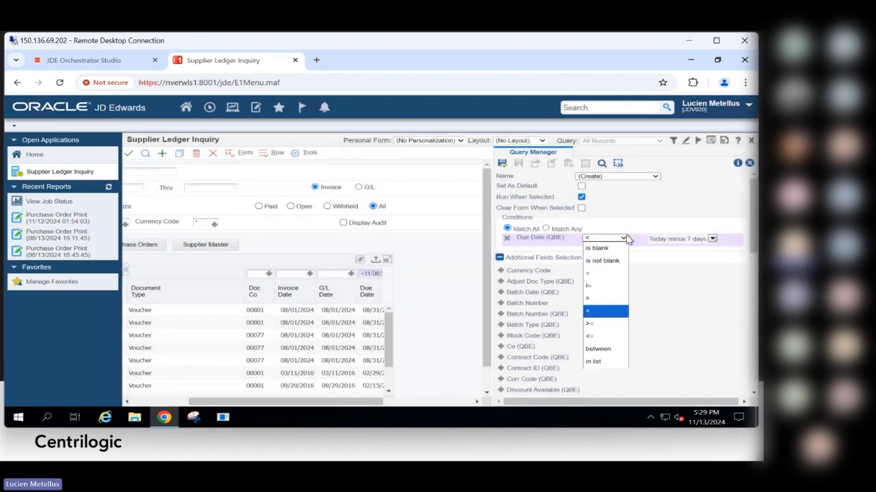
left_click(612, 310)
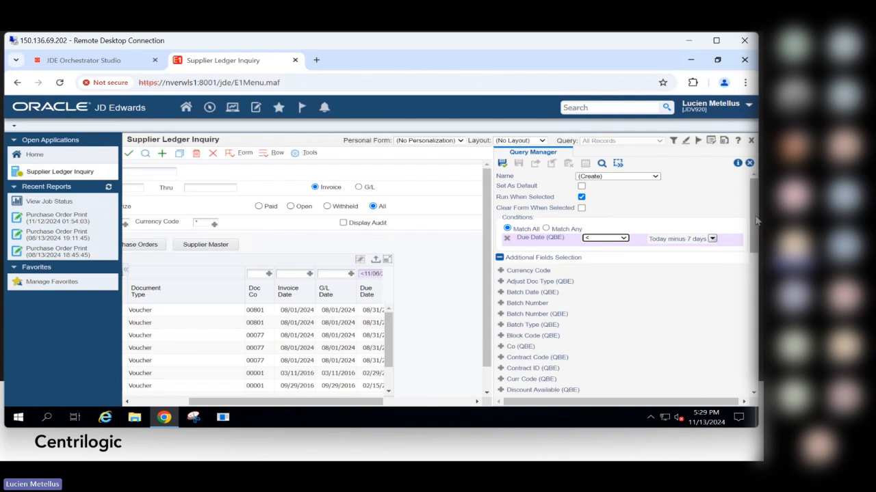
Add a Pay Stat (QBE) condition to the query that is not equal to P
left_click_drag(756, 220, 755, 336)
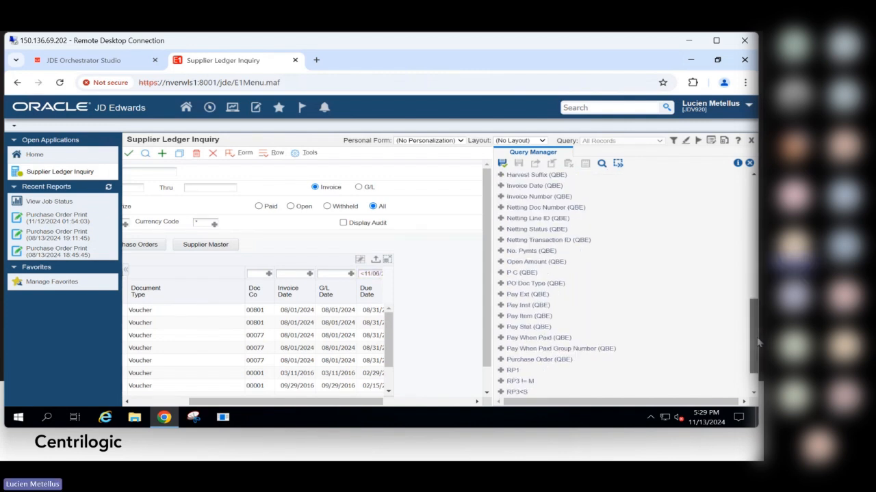
left_click(501, 332)
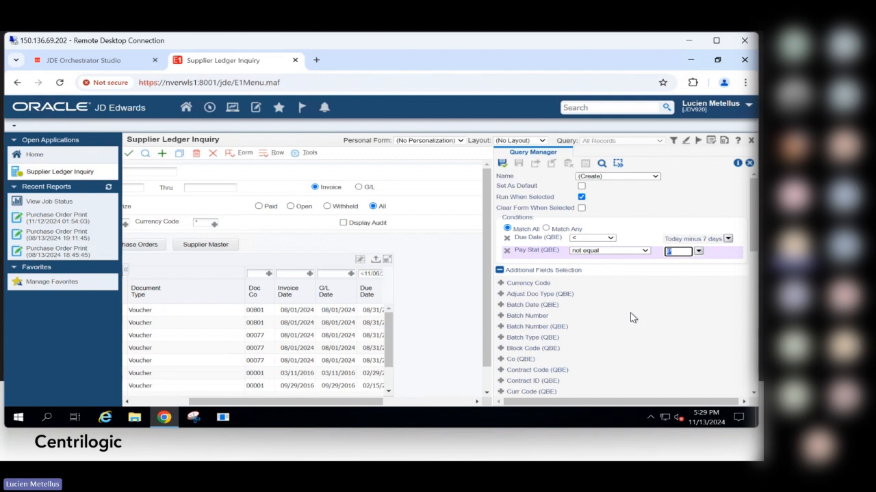
Save the new query under the name Demo AP and close the Query Manager
left_click(502, 164)
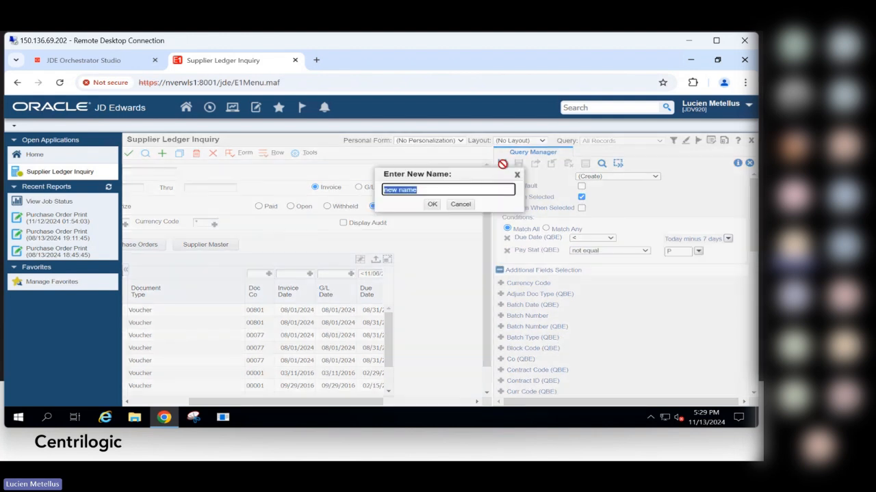
type("Demo AO")
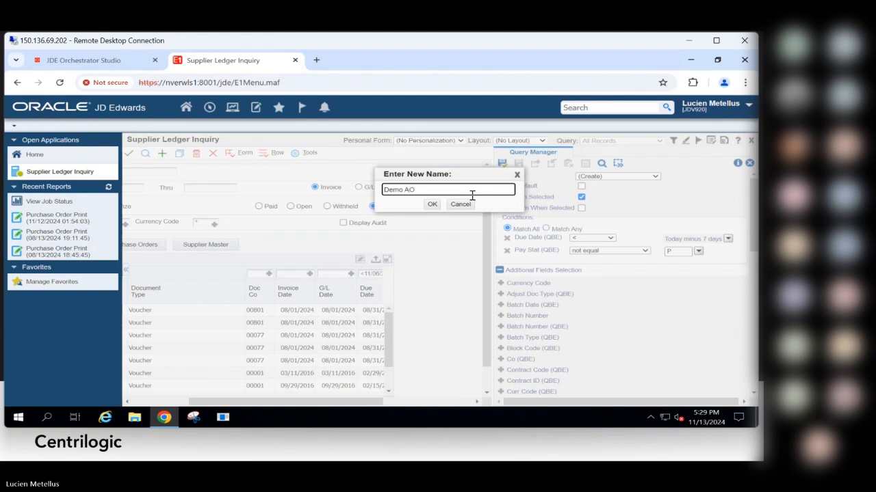
key("BackSpace")
type("P")
left_click(434, 206)
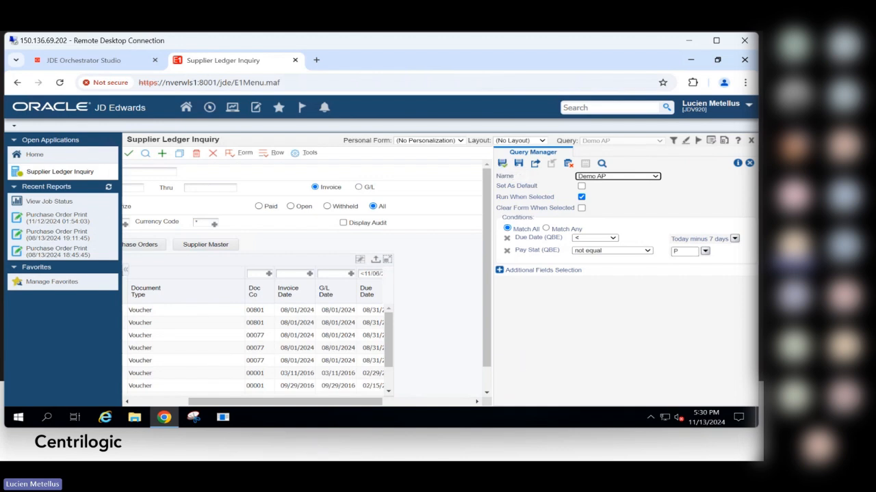
left_click(750, 164)
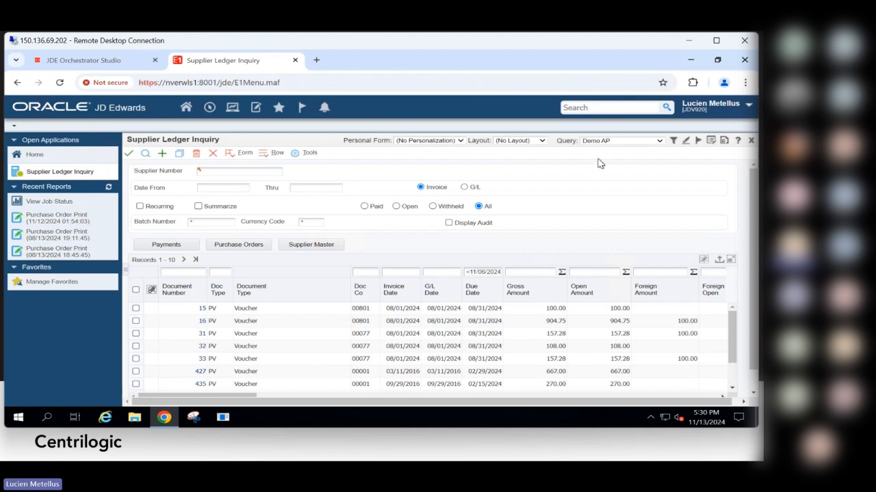
Start a new watchlist from the Demo AP query with the description Demo Watchlist AP Payments
left_click(698, 143)
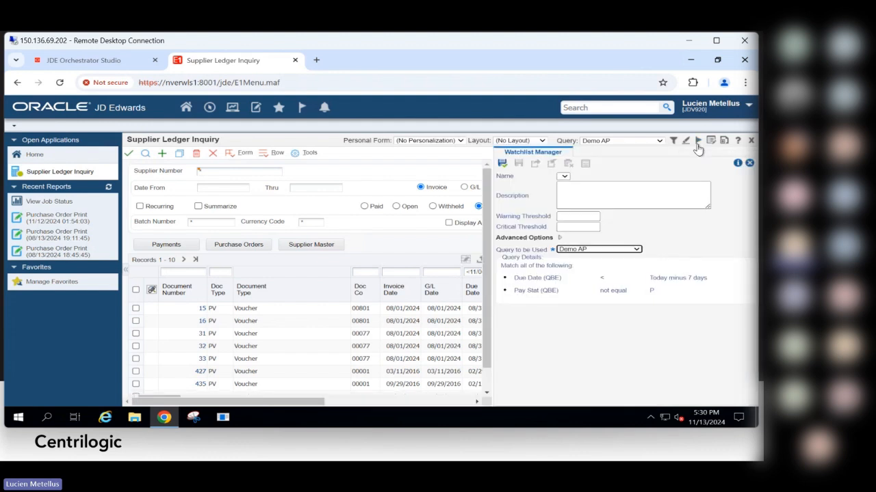
left_click(563, 177)
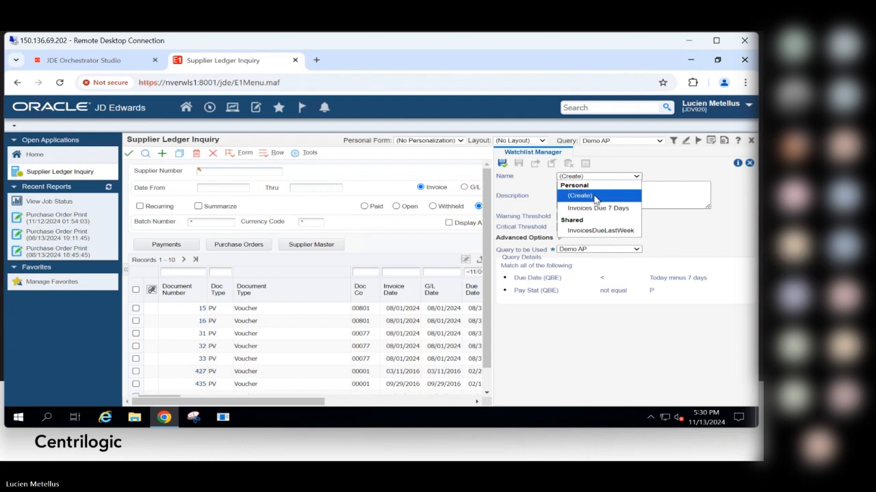
left_click(596, 197)
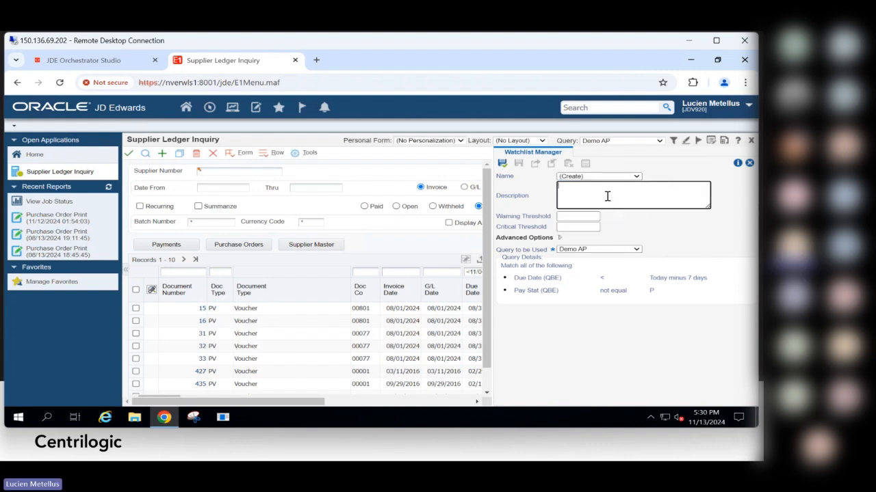
type("Demo Watchls")
type("st A AP Payments")
Set the watchlist's warning threshold to 70 and its critical threshold to 100
left_click(591, 216)
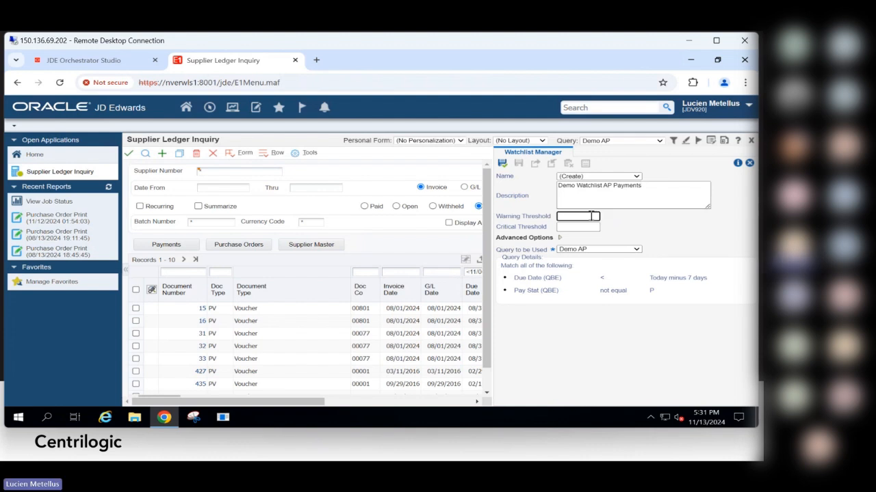
type("70")
key("Tab")
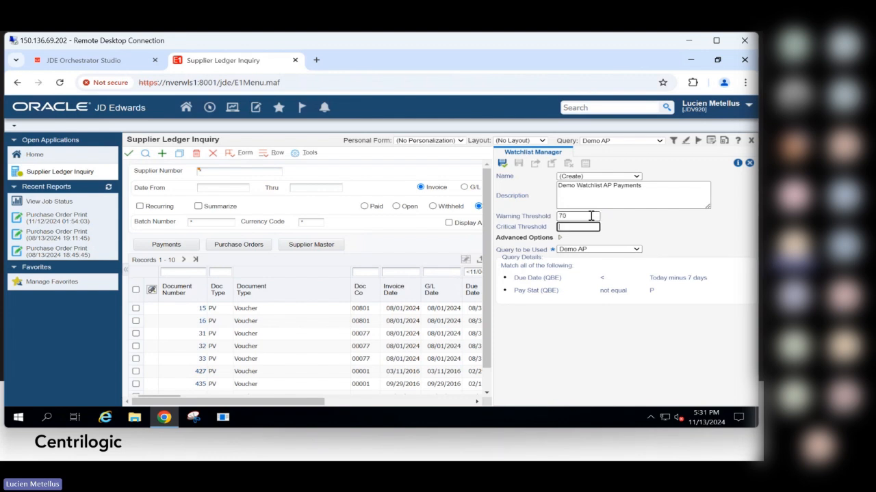
type("100")
Save the watchlist under the name Demo AP - WL
left_click(502, 163)
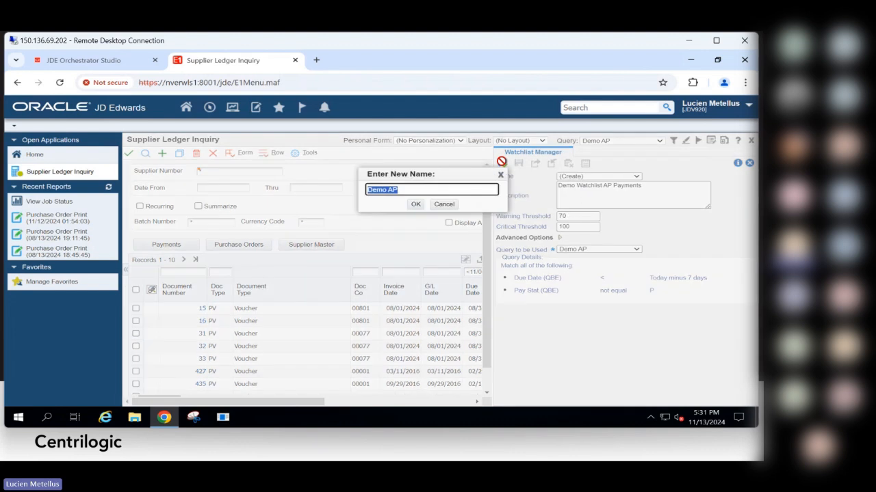
left_click(429, 191)
type("- WL")
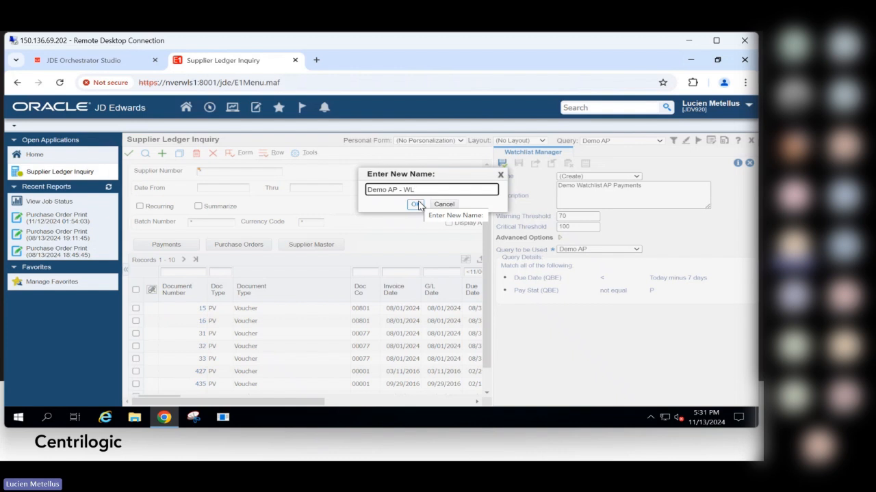
left_click(416, 204)
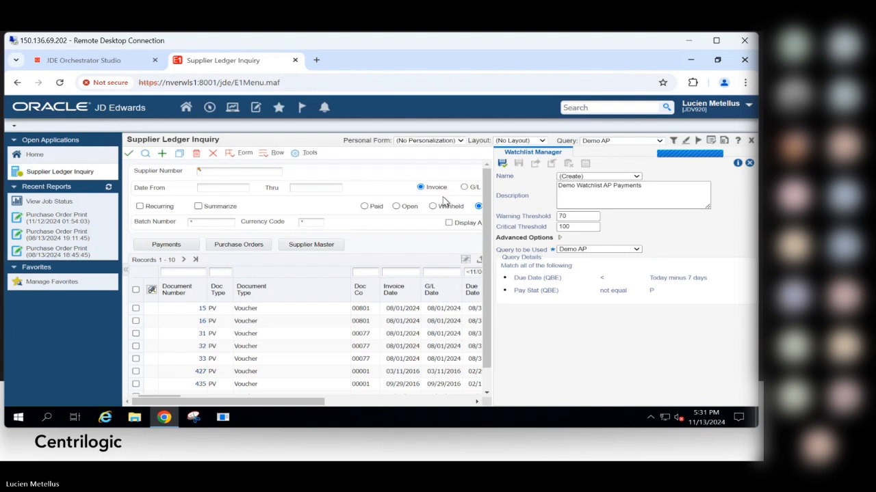
Review the shared InvoicesDueLastWeek watchlist's settings and query conditions, and close the Watchlist Manager
left_click(587, 179)
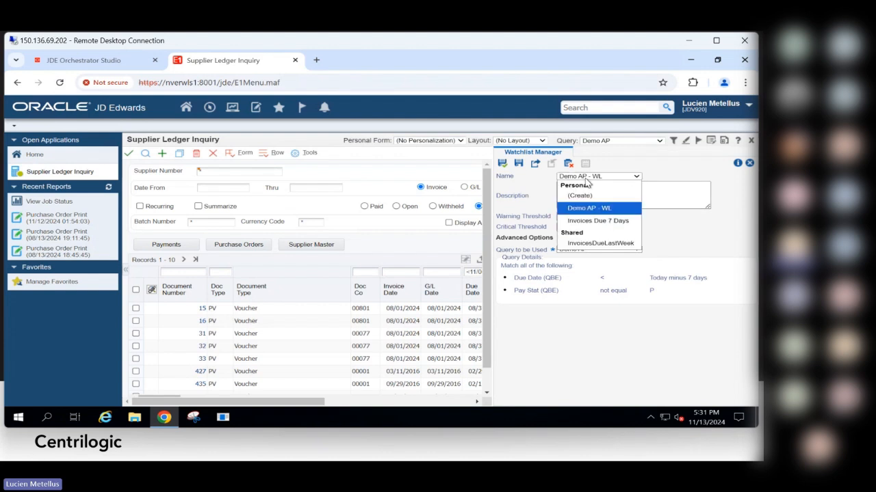
left_click(595, 243)
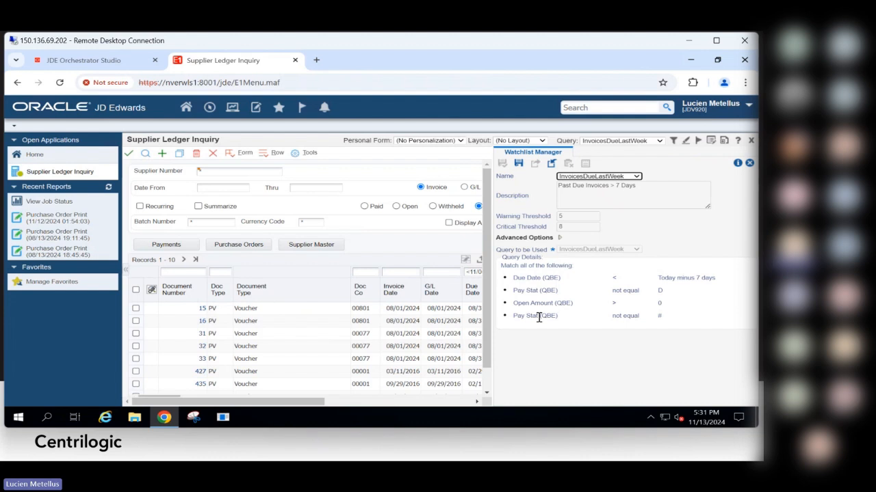
left_click(749, 163)
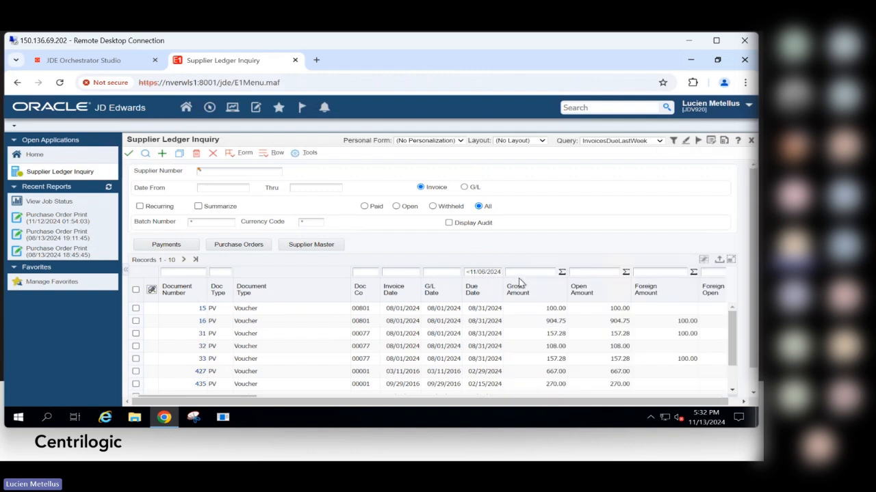
Switch to JDE Orchestrator Studio and open the personal Invoices 7 Days notification for reference
left_click(302, 108)
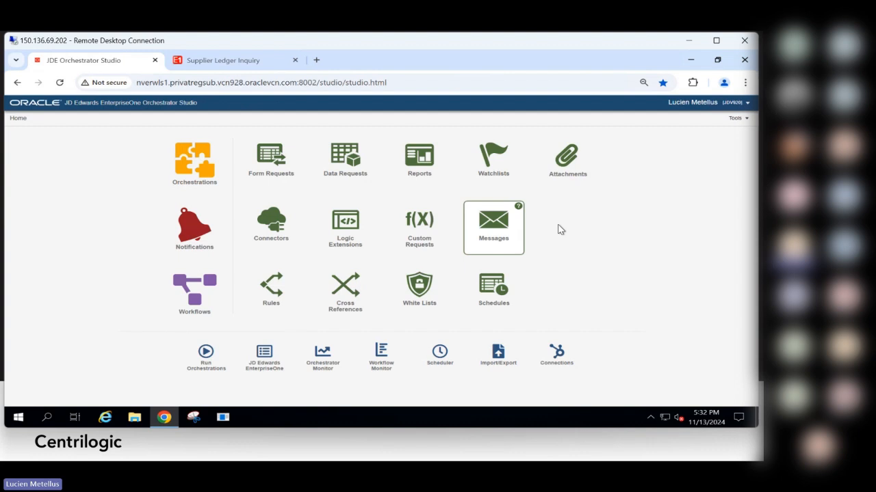
left_click(200, 242)
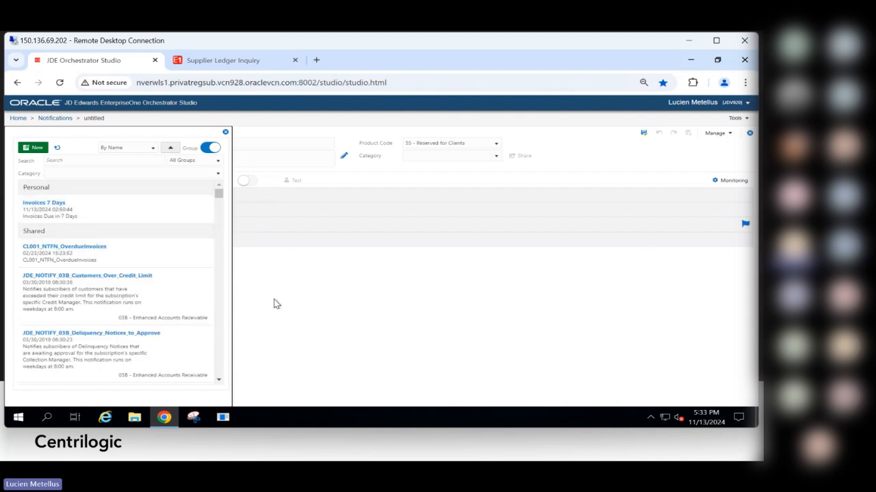
left_click(98, 216)
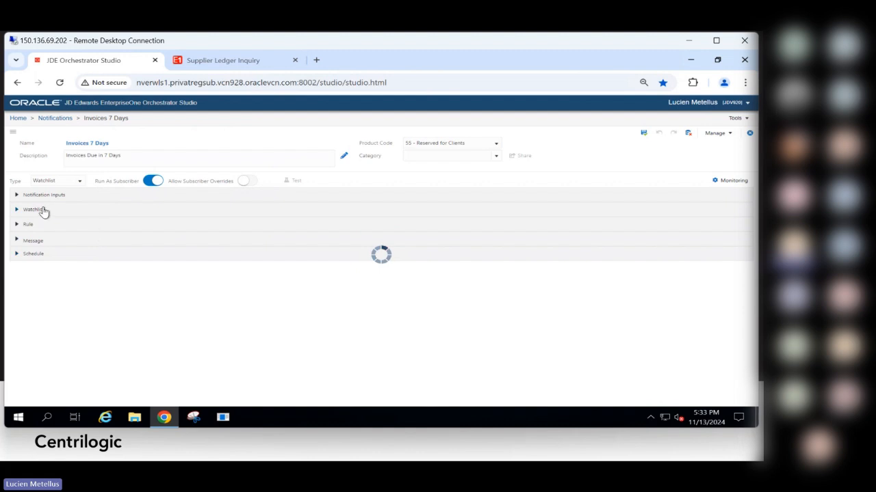
Create a new notification named Demo For Unpaid AP Vouchers
left_click(44, 118)
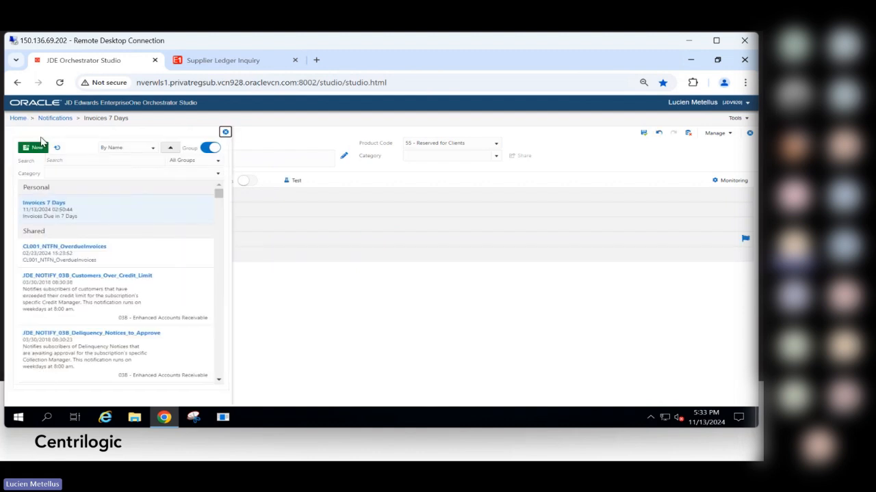
left_click(36, 148)
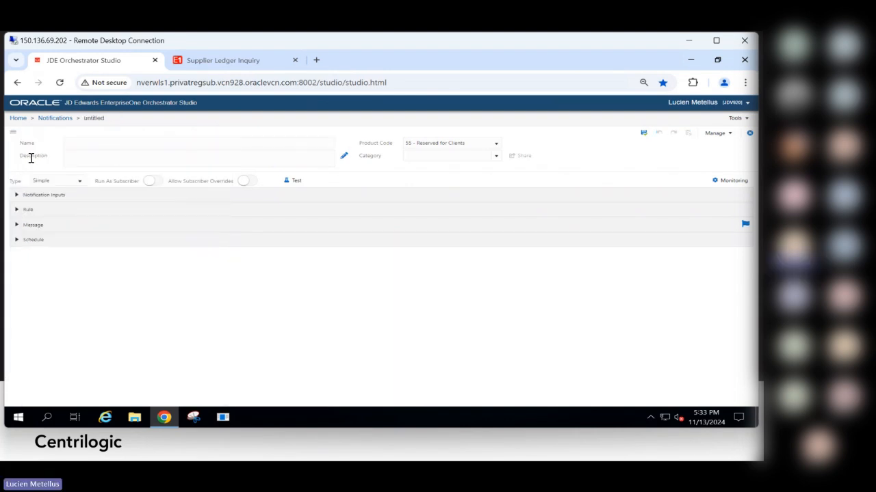
left_click(43, 119)
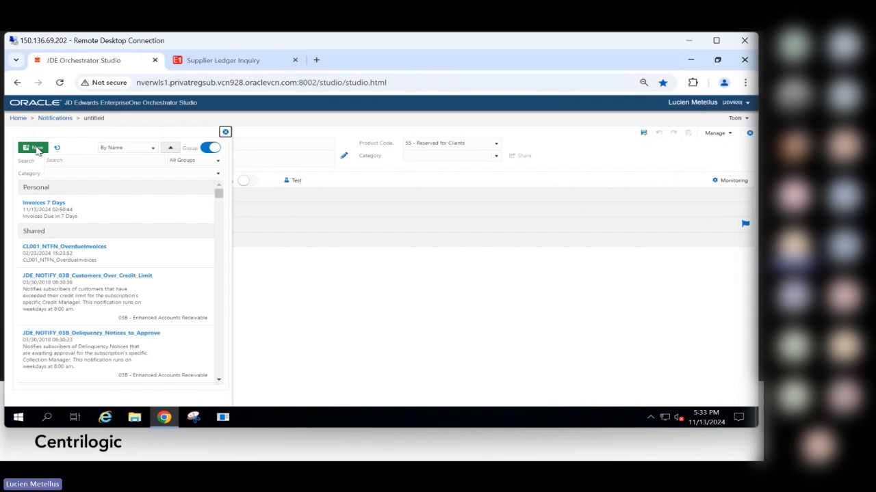
left_click(37, 150)
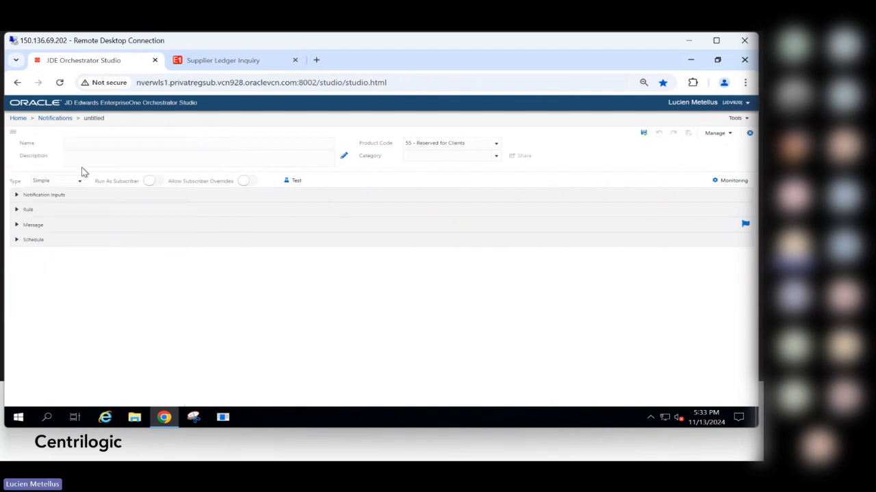
left_click(89, 143)
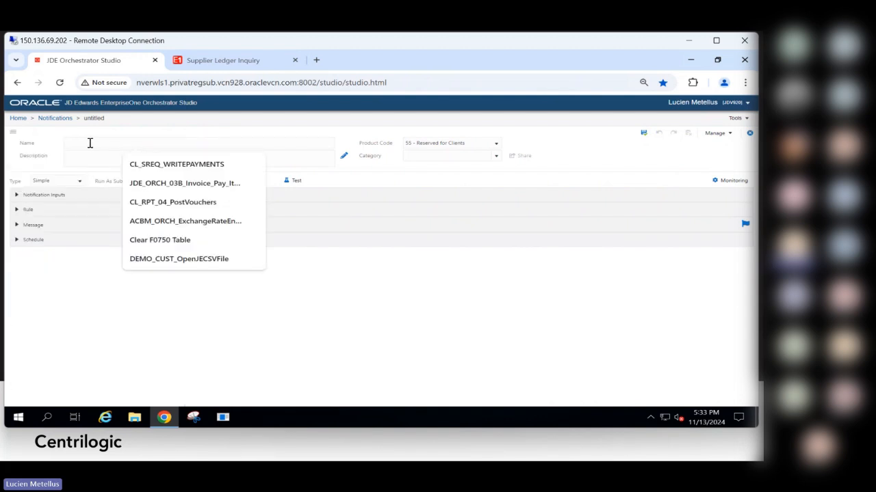
type("Demo")
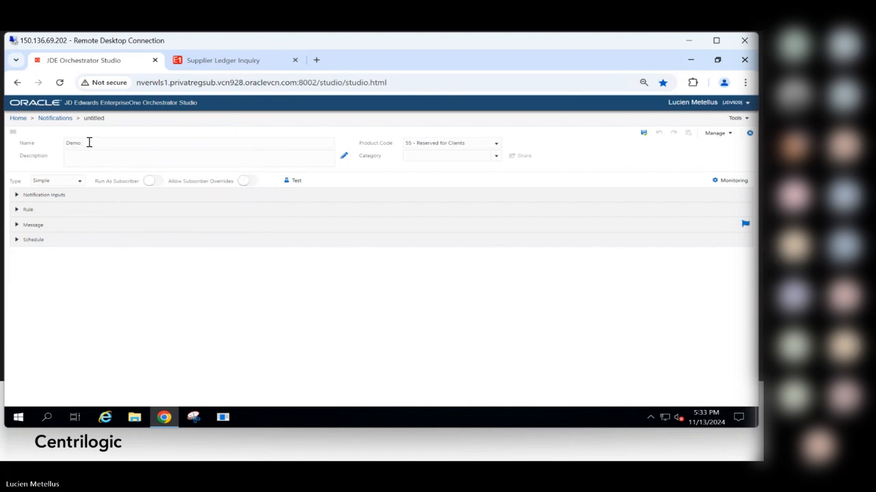
type(" For ")
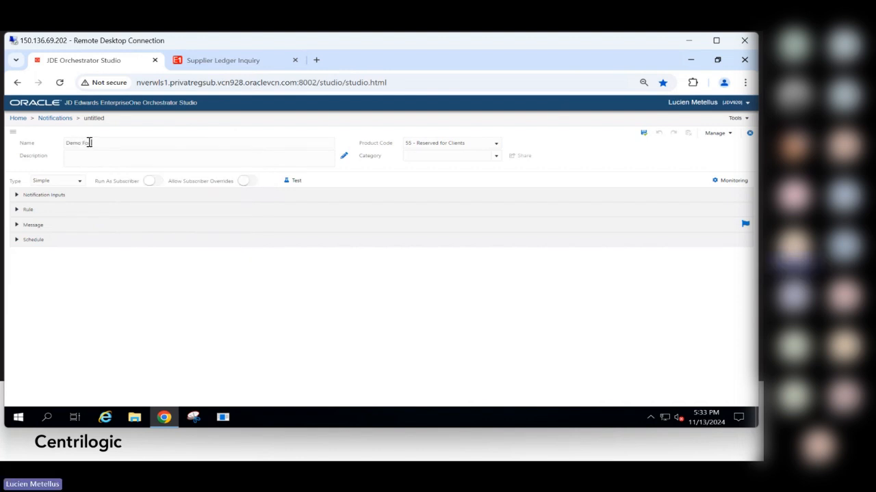
type("Ub")
type("paid AP Vouche")
type("rs")
Copy the notification's name into its description
left_click(99, 162)
left_click_drag(153, 143, 66, 144)
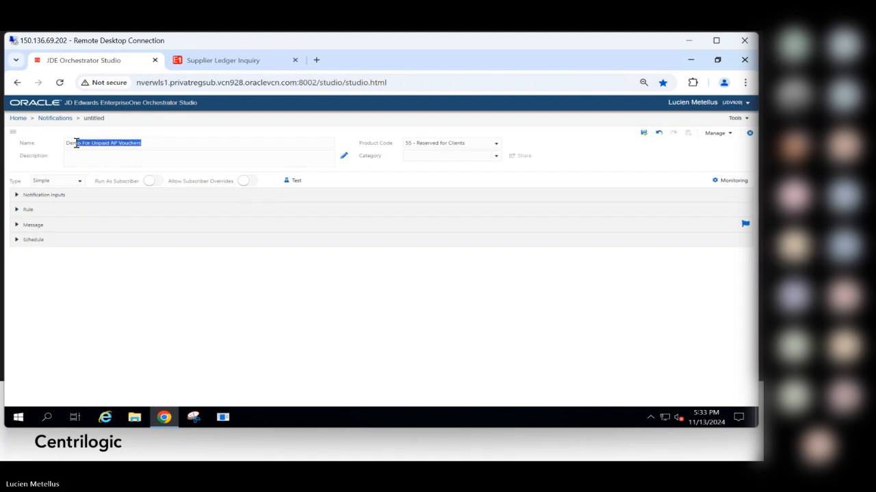
key("ctrl+c")
left_click(109, 161)
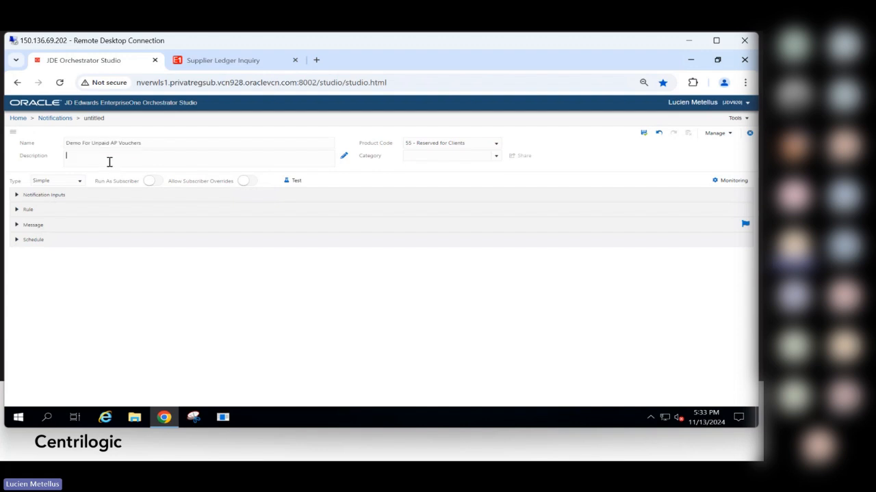
key("ctrl+v")
Set the notification's type to Watchlist and enable Run As Subscriber
left_click(57, 182)
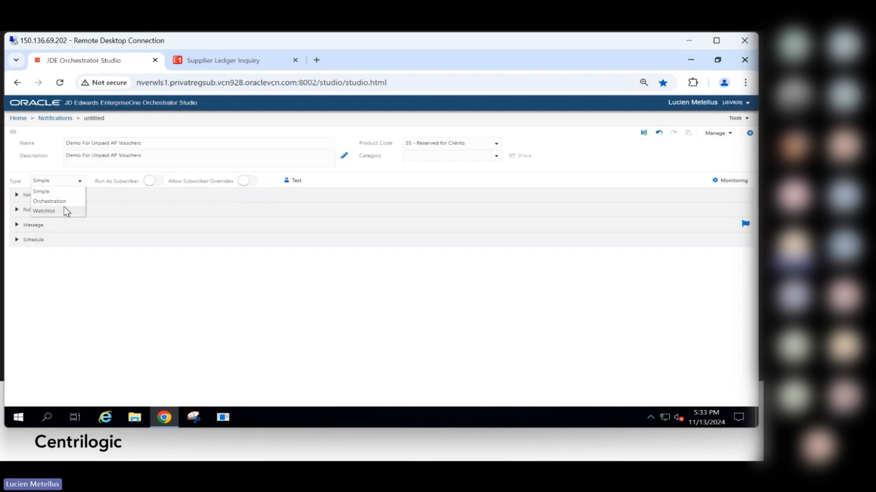
left_click(66, 211)
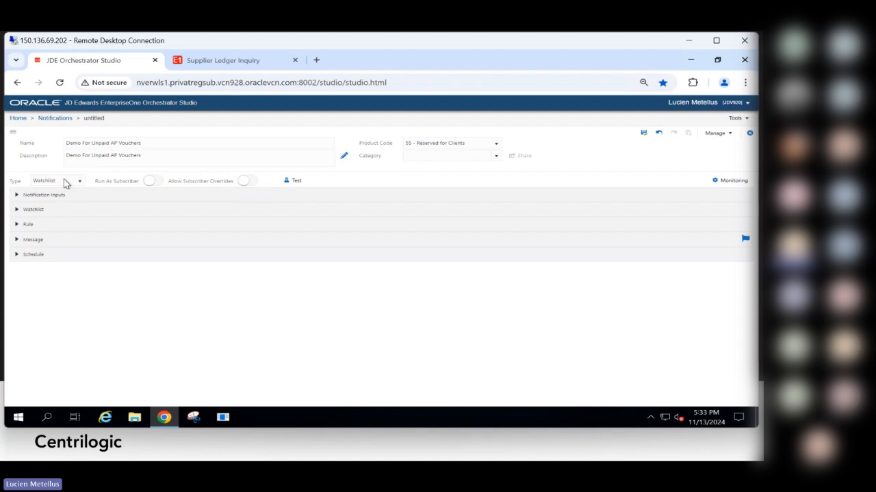
left_click(66, 182)
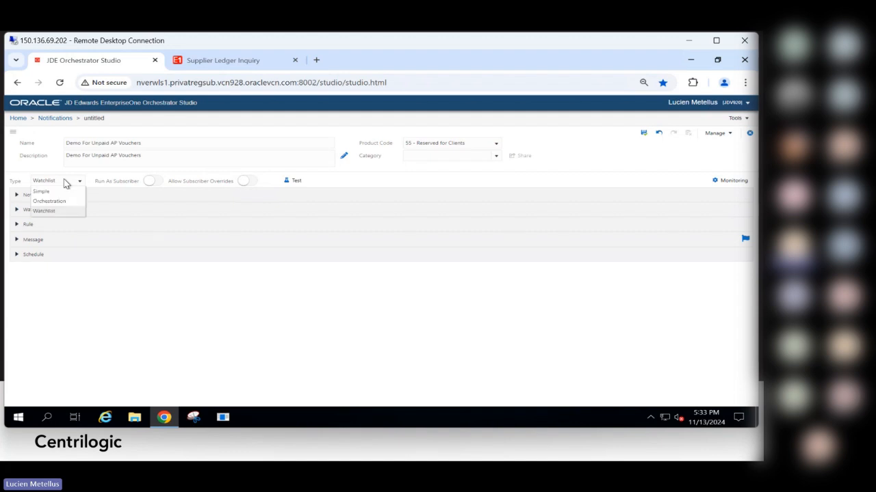
left_click(66, 184)
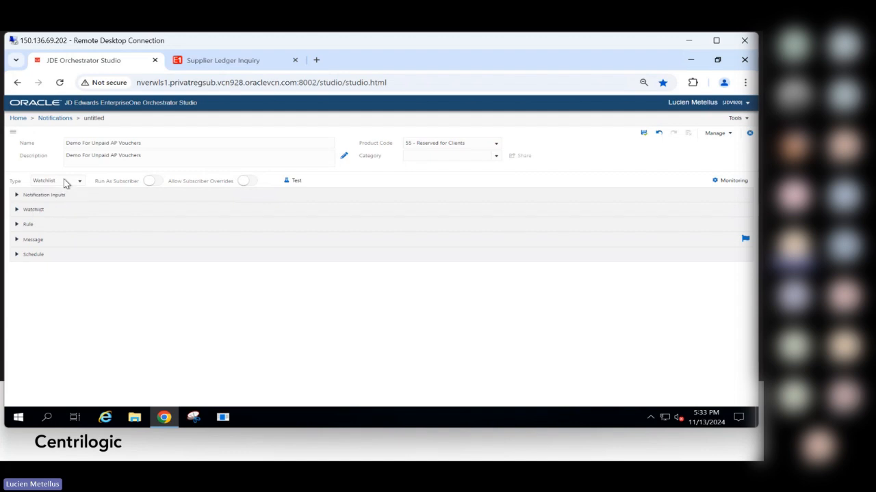
left_click(149, 182)
Assign the personal Demo AP - WL watchlist to the notification
left_click(44, 195)
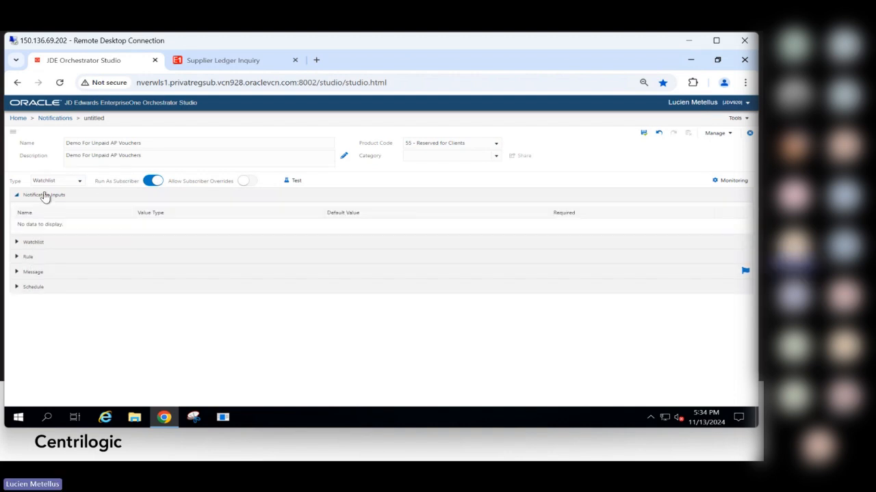
left_click(44, 196)
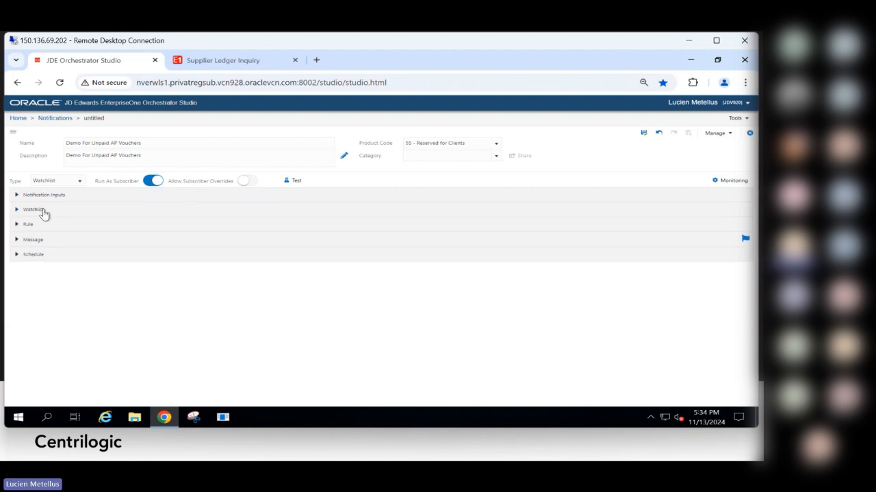
left_click(34, 210)
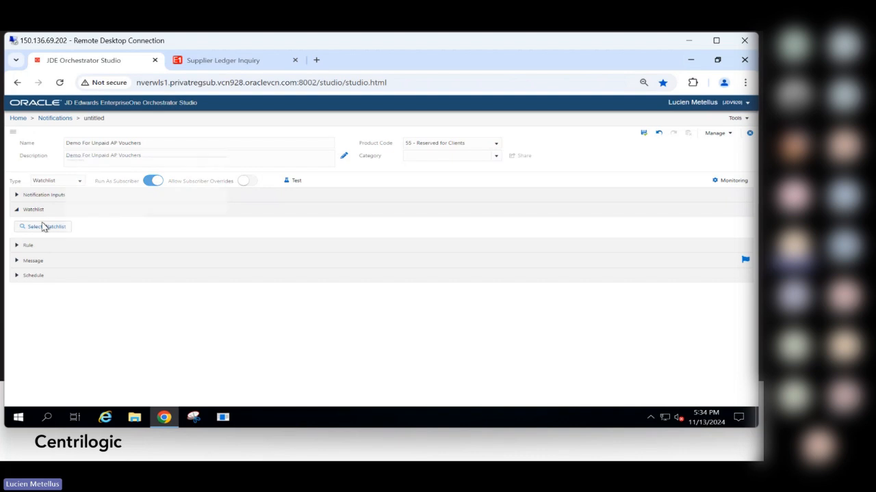
left_click(43, 227)
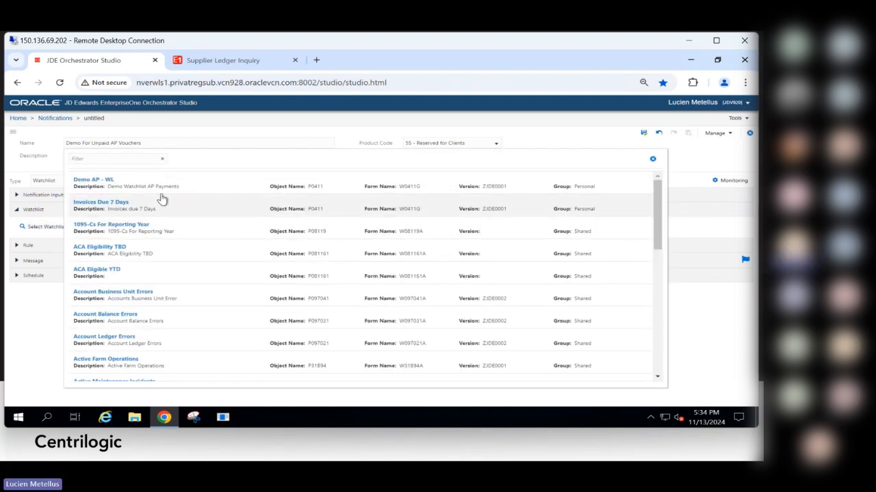
left_click(219, 194)
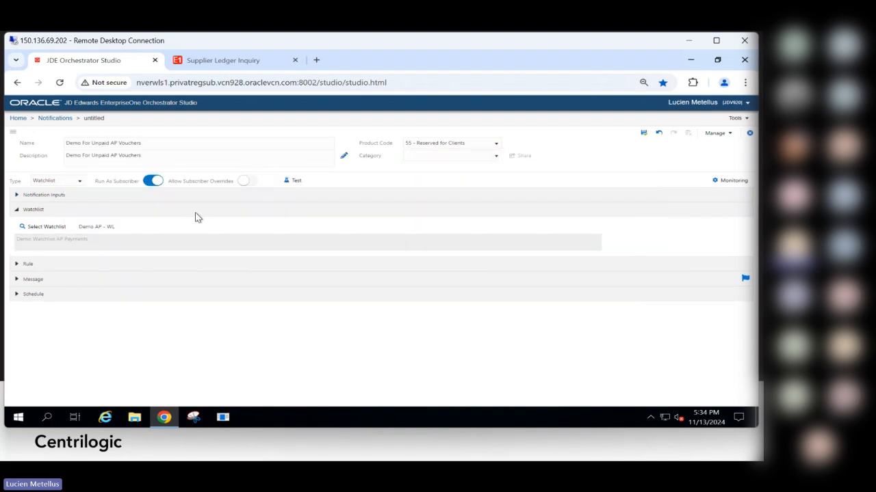
Set the notification message's subject to "AP Invoices Awaiting Payment"
left_click(33, 281)
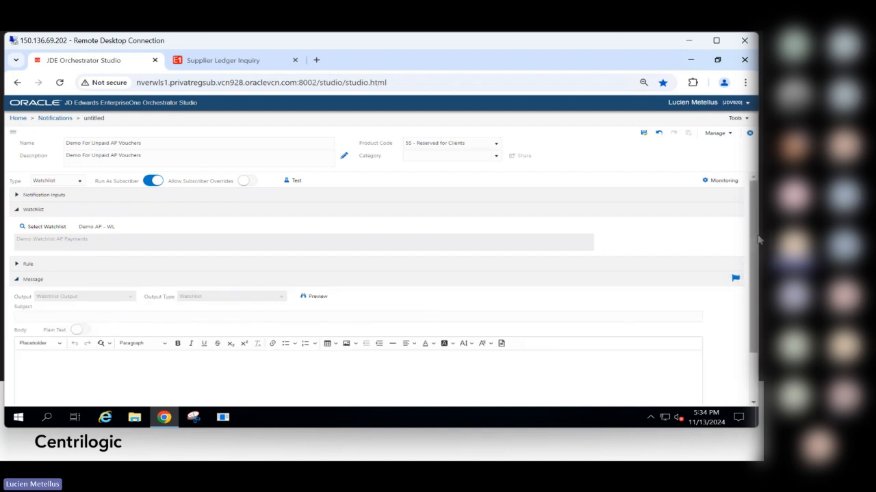
scroll(745, 249, "down", 1)
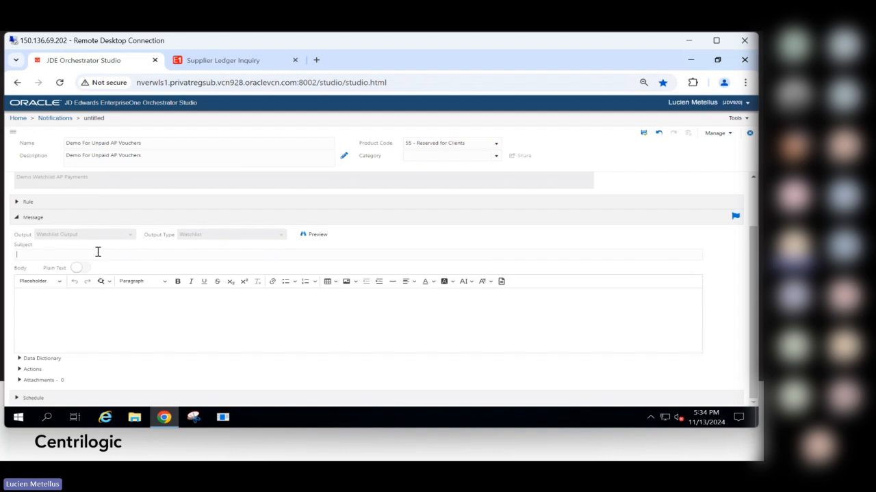
type("P Invoices Awaiting Payment")
Write the message body "Greetings" followed on a new line by "The following invoices are awaiting payment. Please use the link to view."
left_click(98, 308)
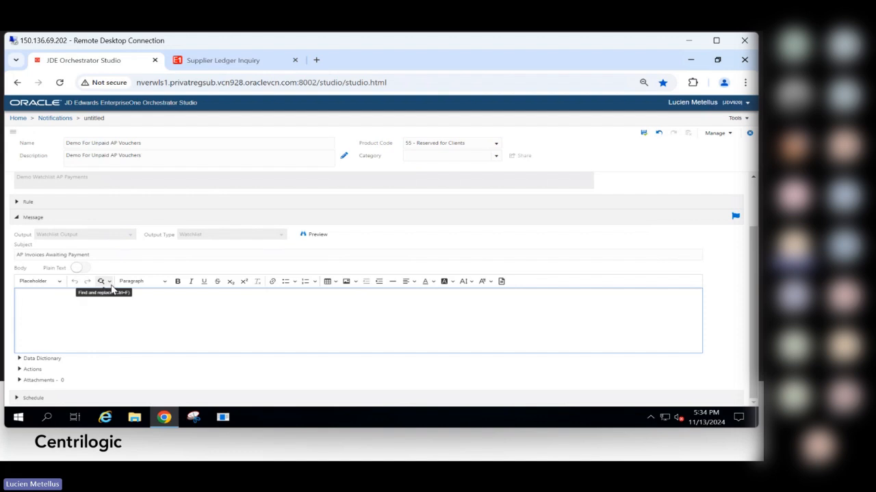
left_click(258, 315)
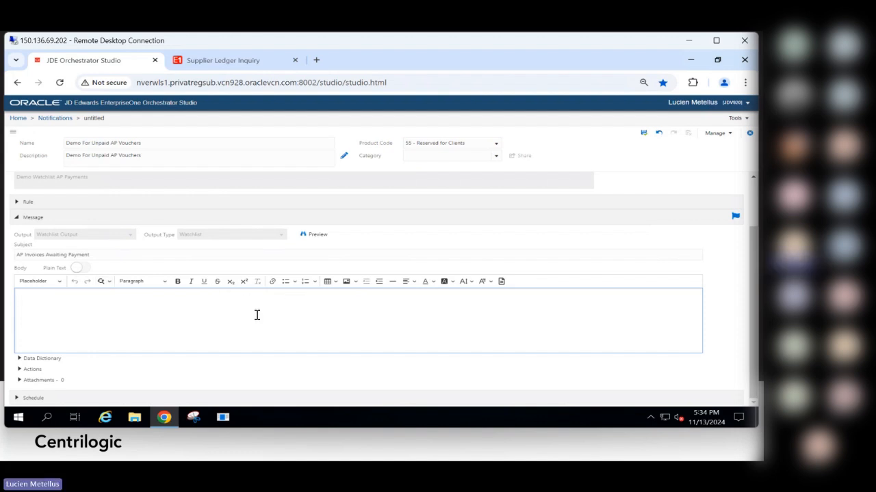
type("Greetings")
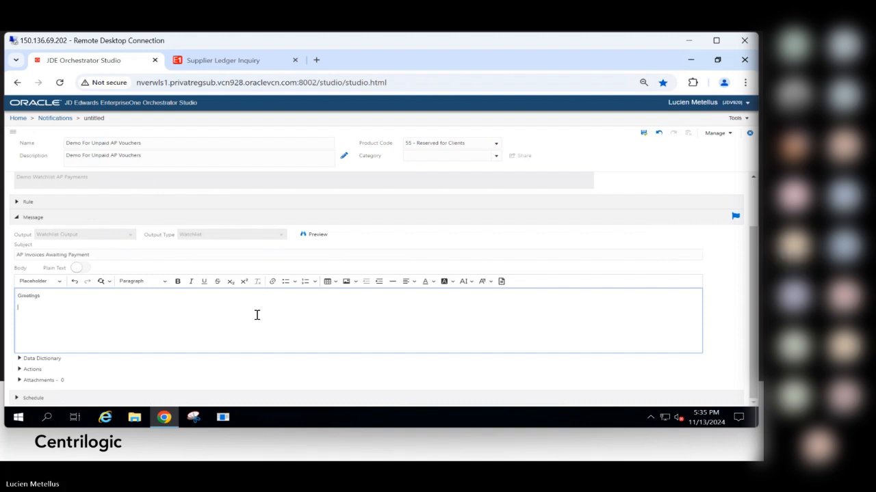
type("The following invoices are awa")
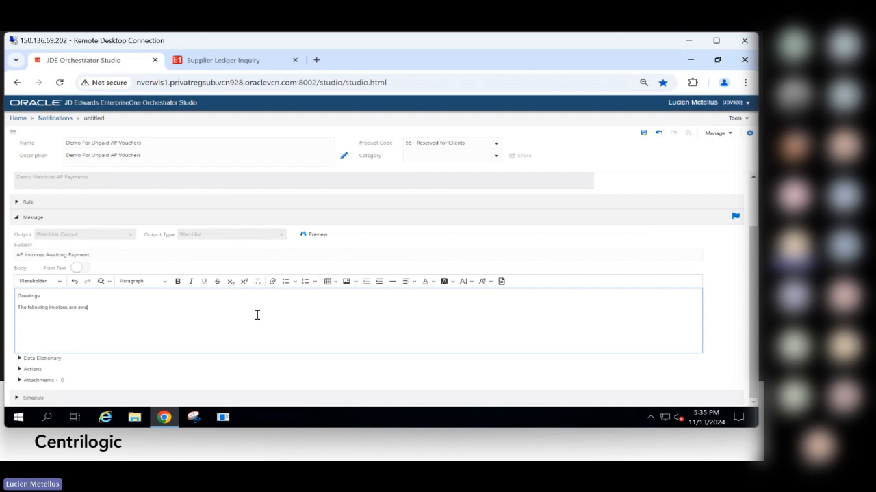
type("iting y")
type("ayment. Please use the link to view")
right_click(83, 310)
left_click(102, 116)
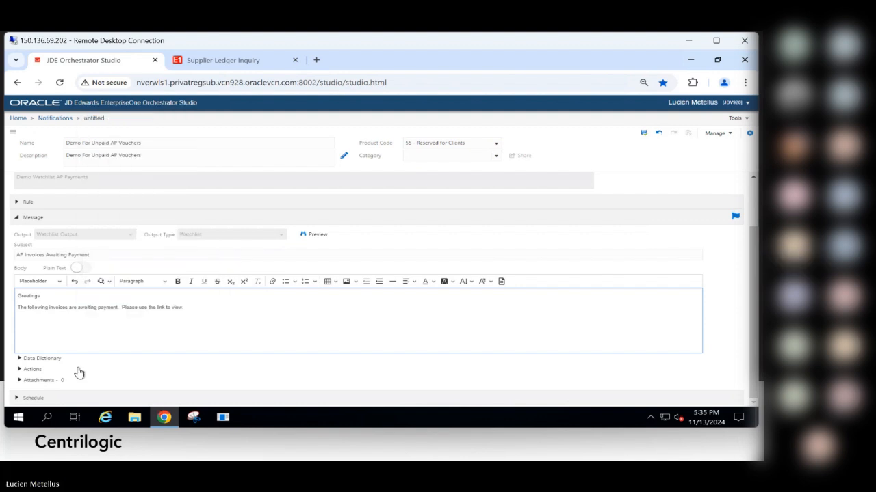
Examine the message's attachment, action link and data dictionary options
scroll(400, 321, "up", 1)
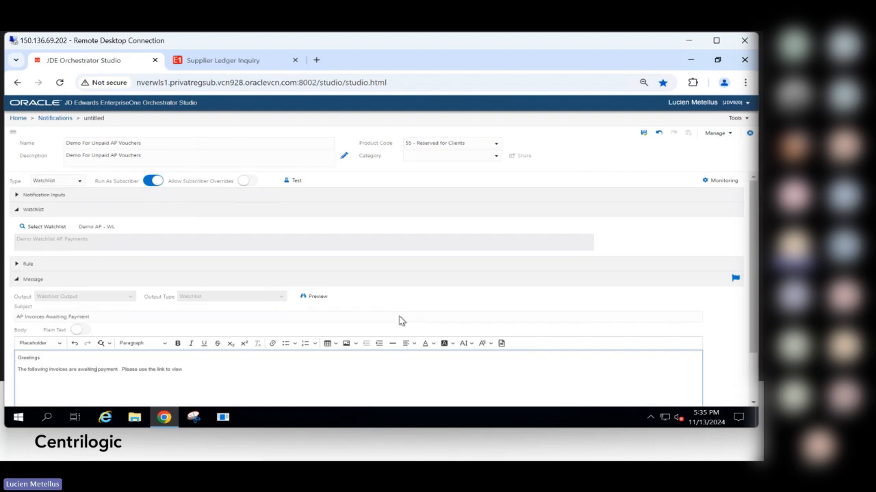
scroll(750, 243, "down", 1)
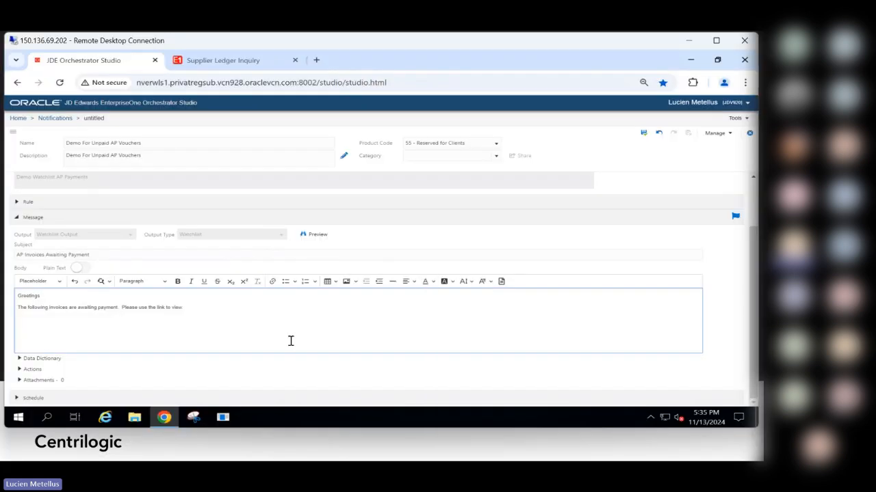
left_click(22, 382)
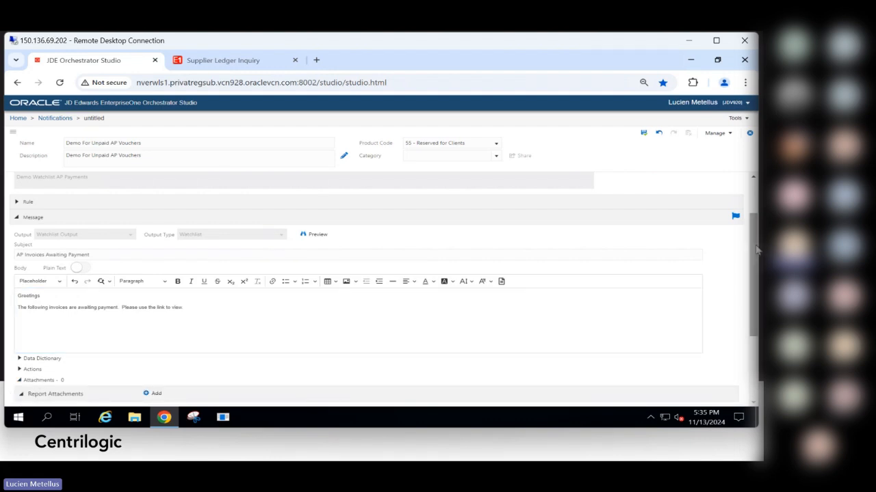
scroll(755, 294, "down", 1)
scroll(755, 294, "down", 1)
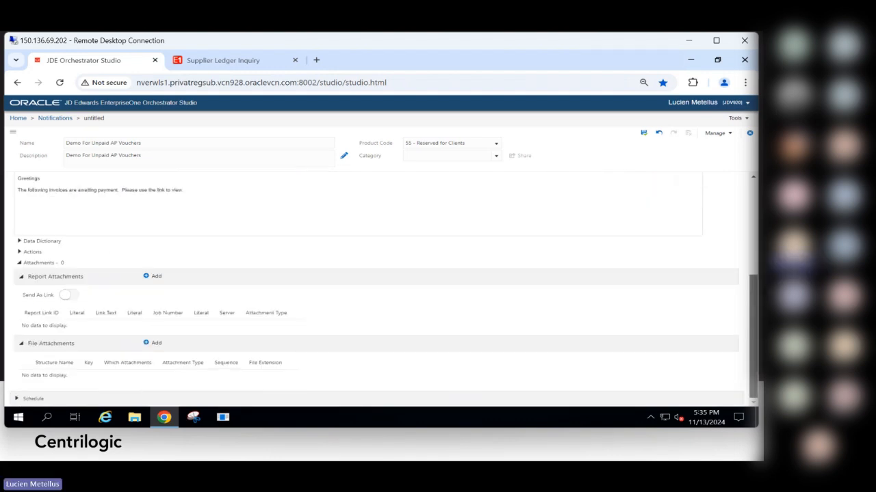
left_click(21, 252)
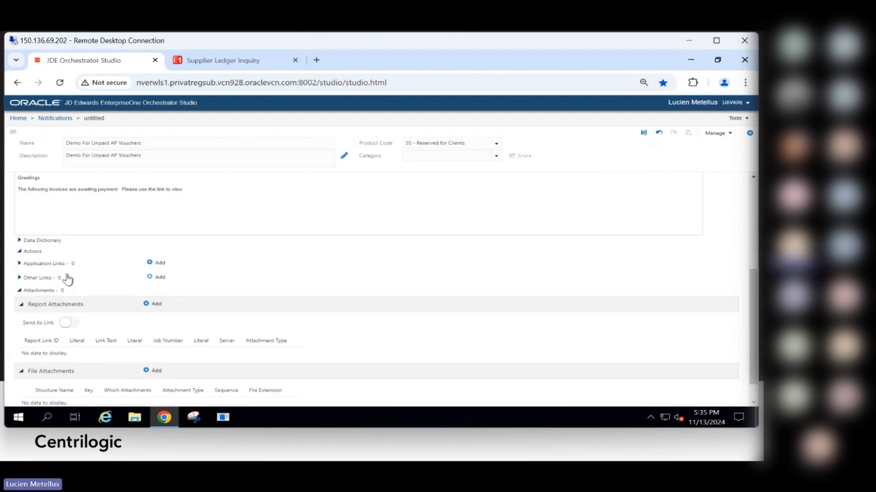
left_click(36, 245)
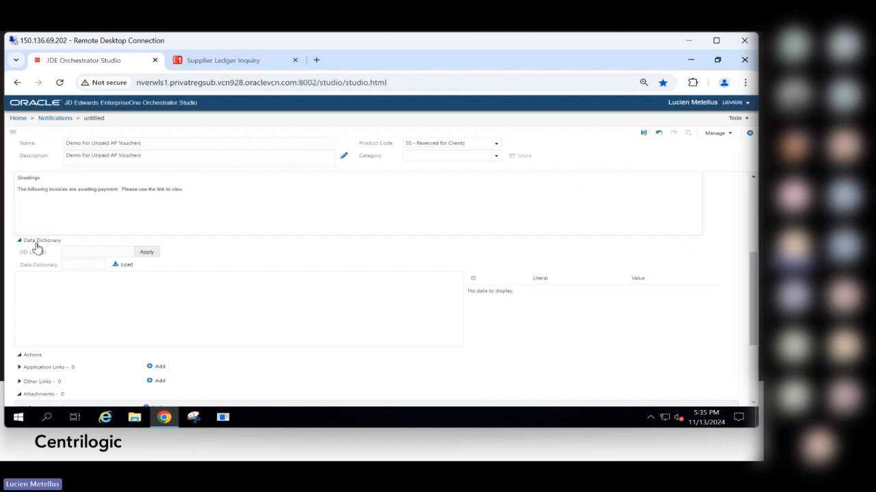
left_click(36, 245)
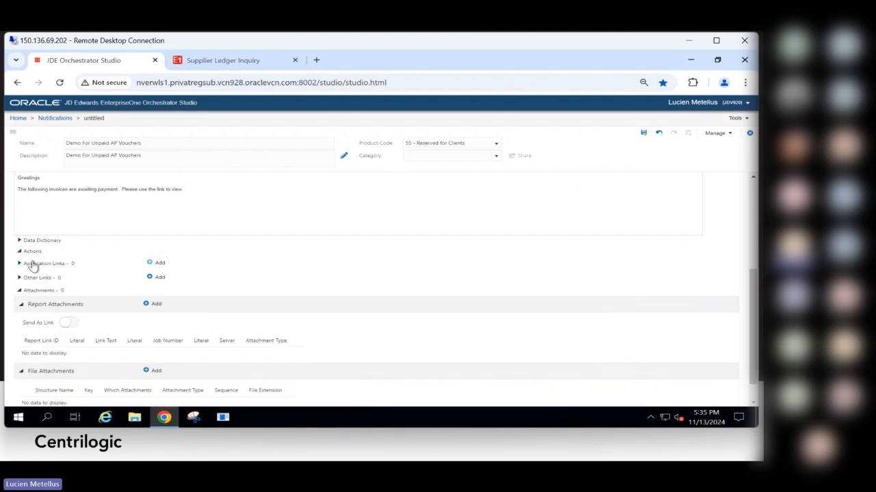
Add an application link to the message's actions and set its application to P0411
left_click(33, 265)
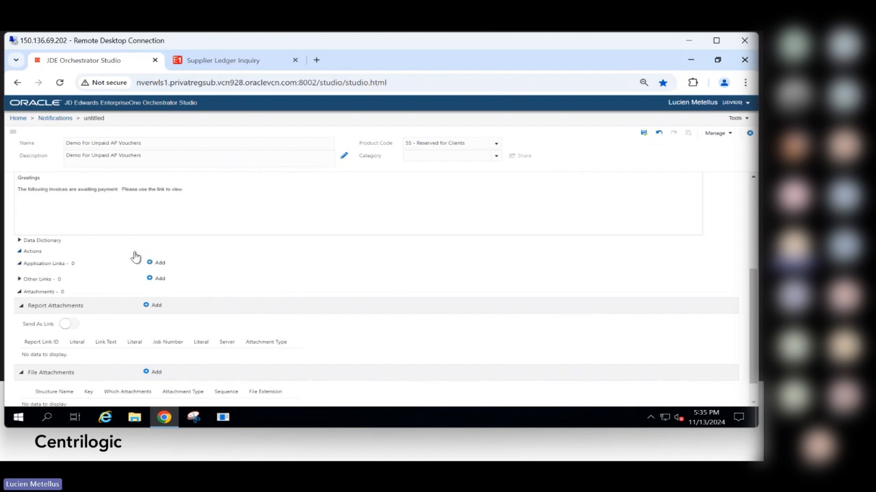
left_click(162, 263)
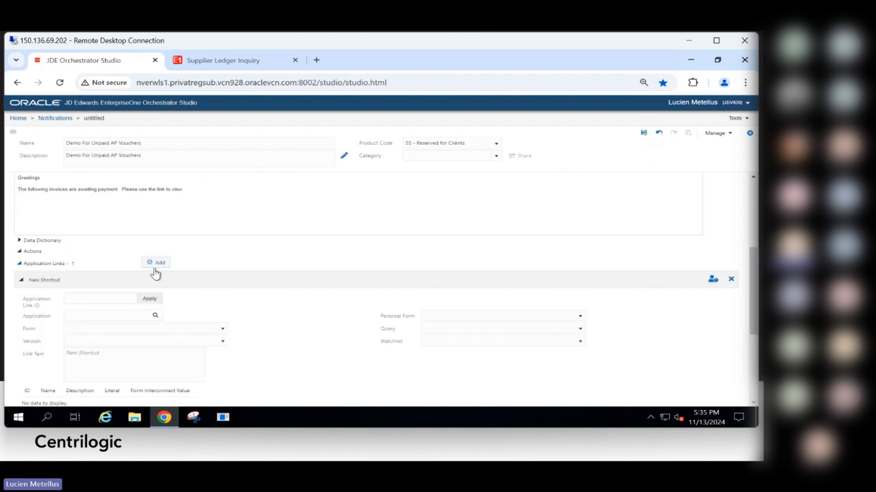
left_click(90, 297)
key("BackSpace")
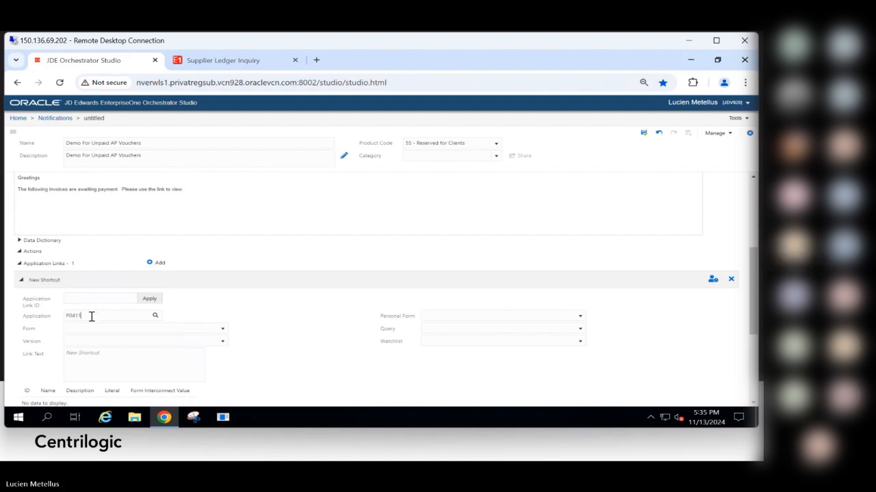
type("11")
key("Tab")
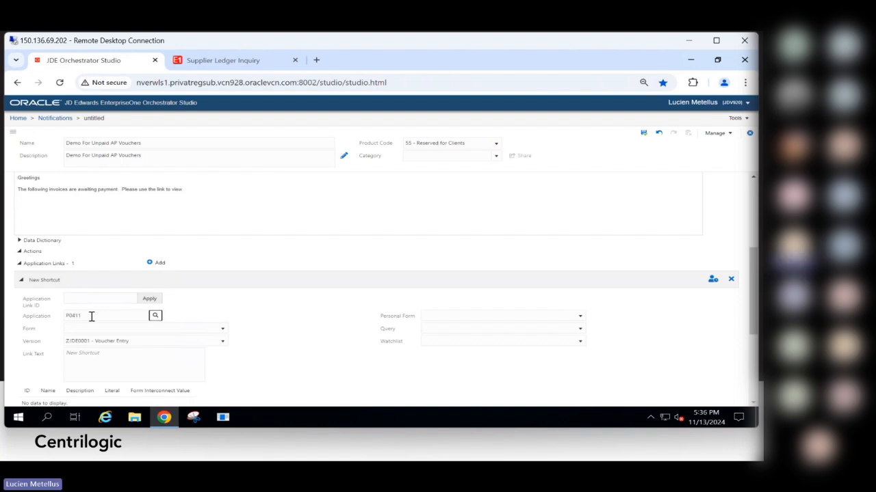
Check the Supplier Ledger Inquiry form ID in JD Edwards, and set the link's form in Orchestrator Studio to W0411G - Supplier Ledger Inquiry
left_click(223, 62)
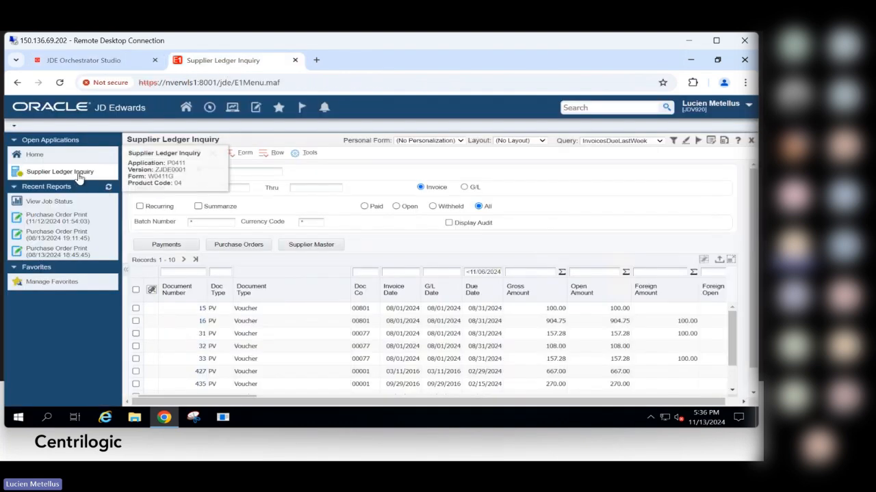
left_click(84, 61)
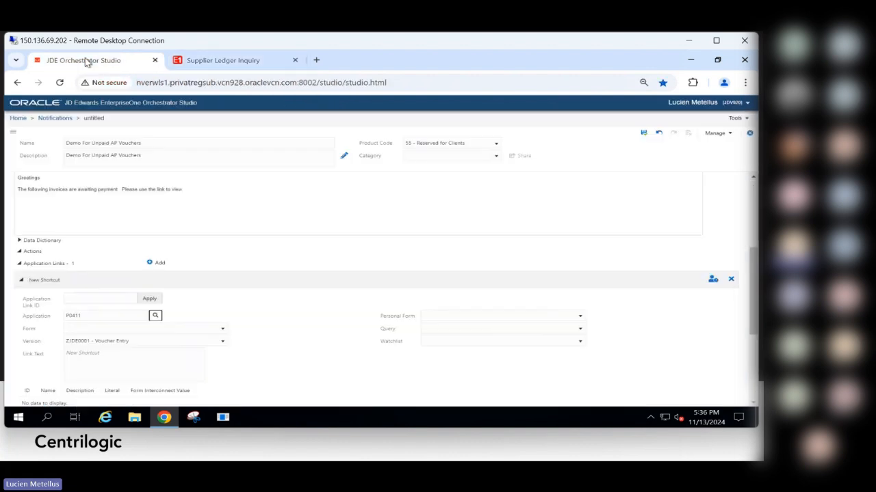
left_click(224, 330)
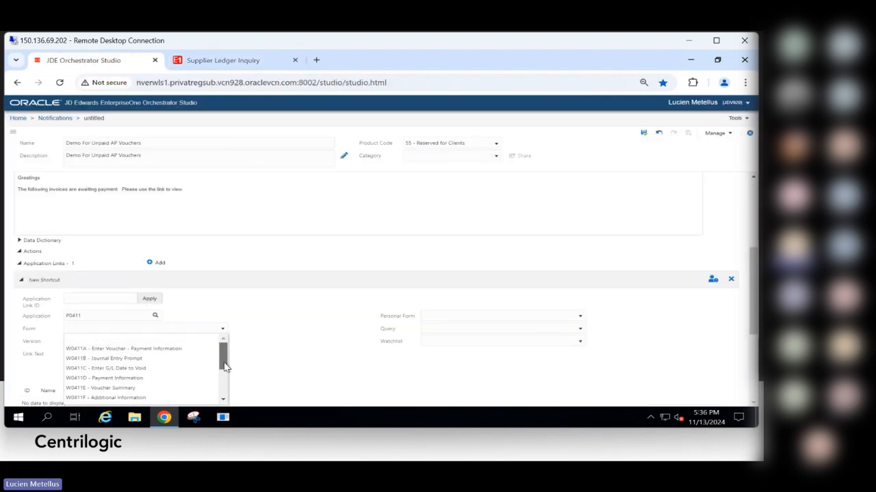
scroll(225, 367, "down", 2)
left_click(193, 370)
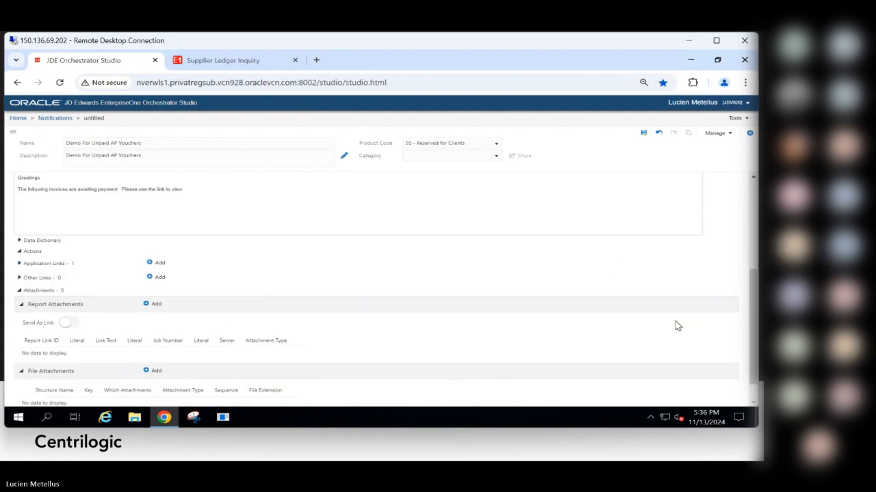
Set the Supplier Ledger Inquiry link's watchlist to Demo AP - WL and save the notification
scroll(676, 326, "up", 3)
left_click_drag(752, 284, 759, 335)
left_click(20, 272)
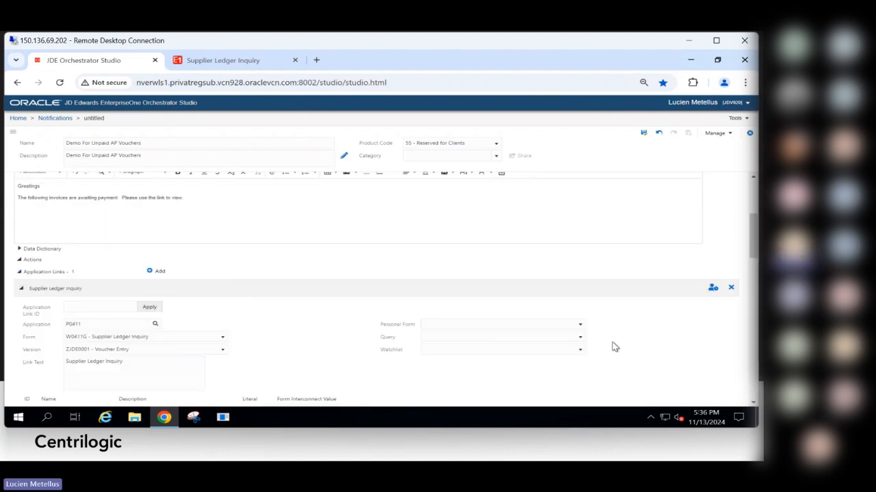
left_click_drag(753, 253, 756, 275)
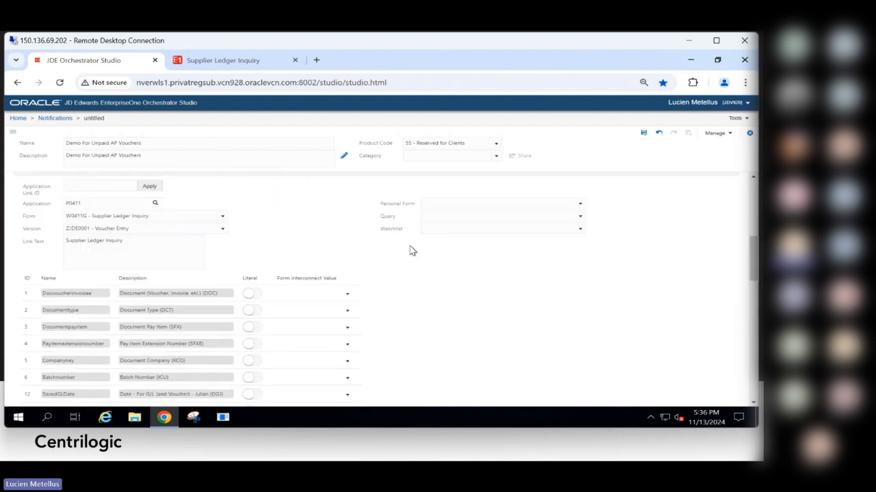
left_click(579, 230)
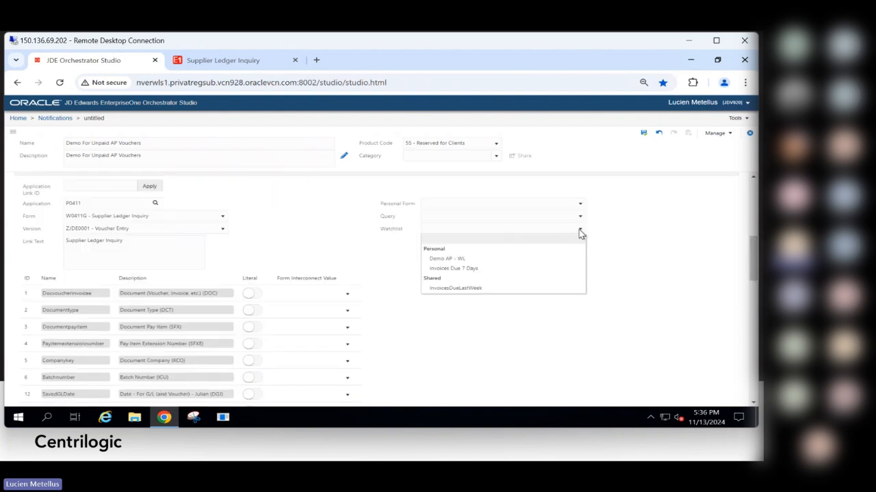
left_click(459, 260)
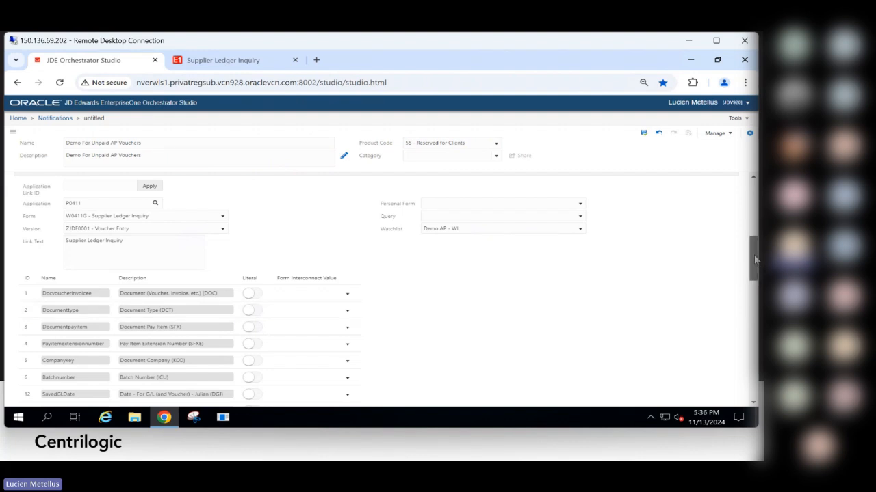
left_click(643, 132)
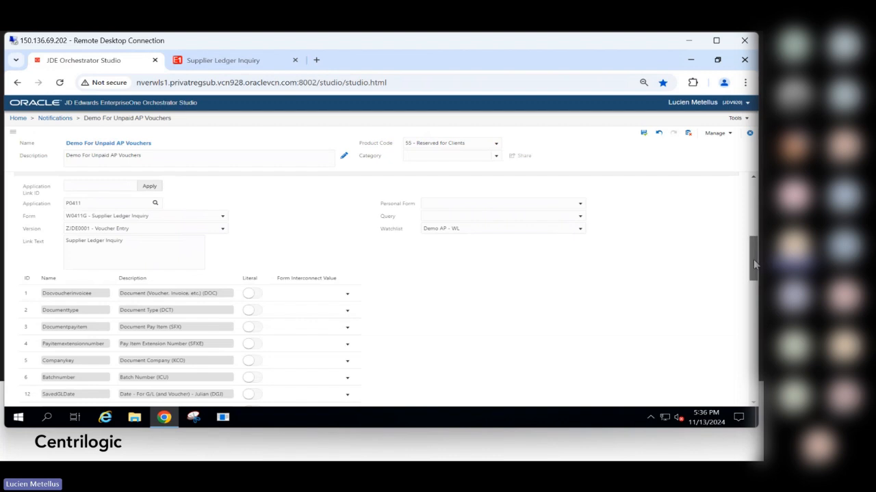
Collapse the Report Attachments and File Attachments sections of the message
left_click_drag(753, 260, 758, 407)
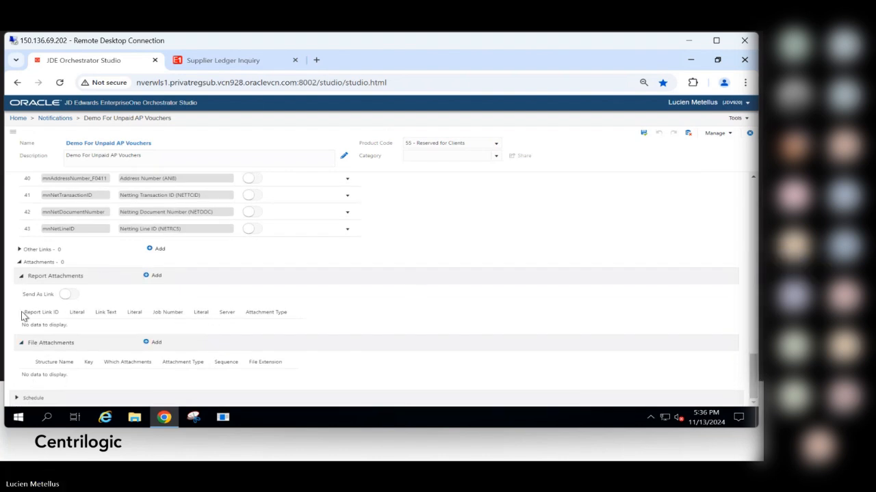
left_click(22, 277)
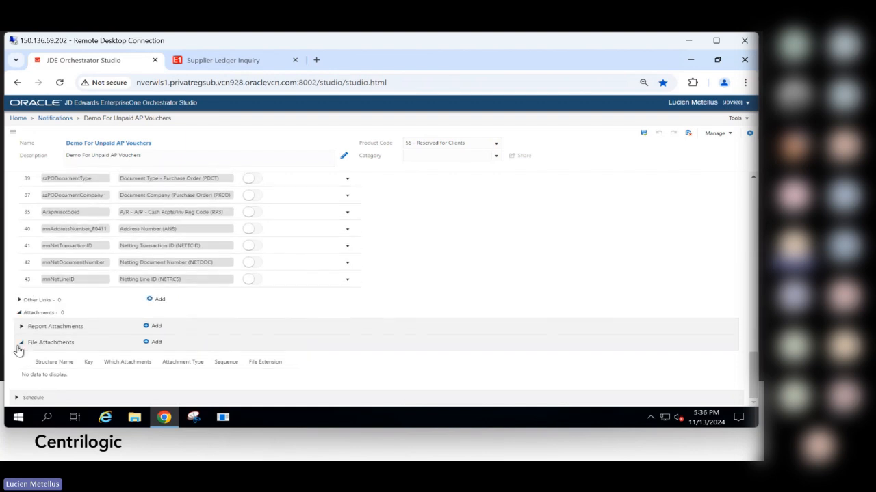
left_click(21, 343)
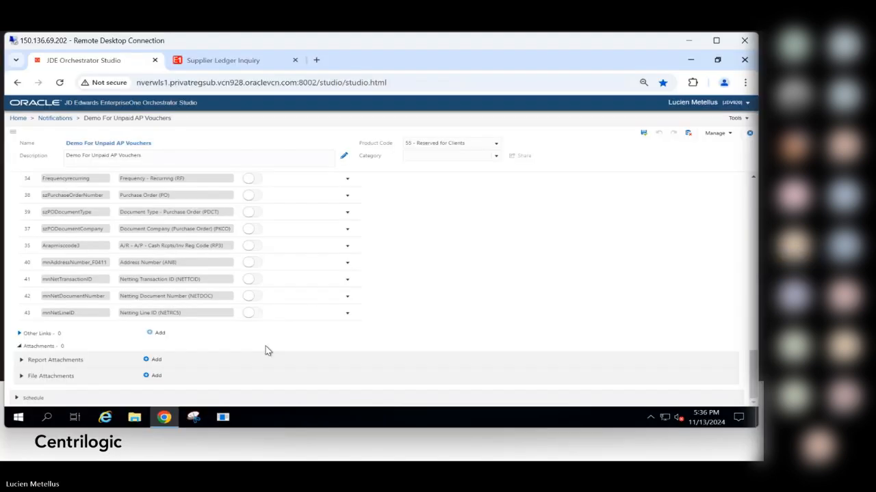
Assign the schedule JDE_SCH_00_Daily_Every_10_Min to the notification and save it
left_click(17, 397)
left_click_drag(753, 371, 754, 414)
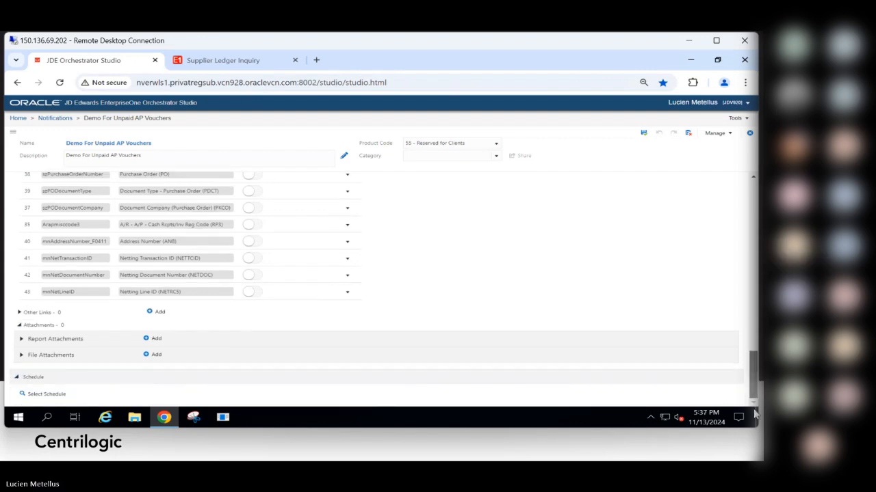
left_click(47, 395)
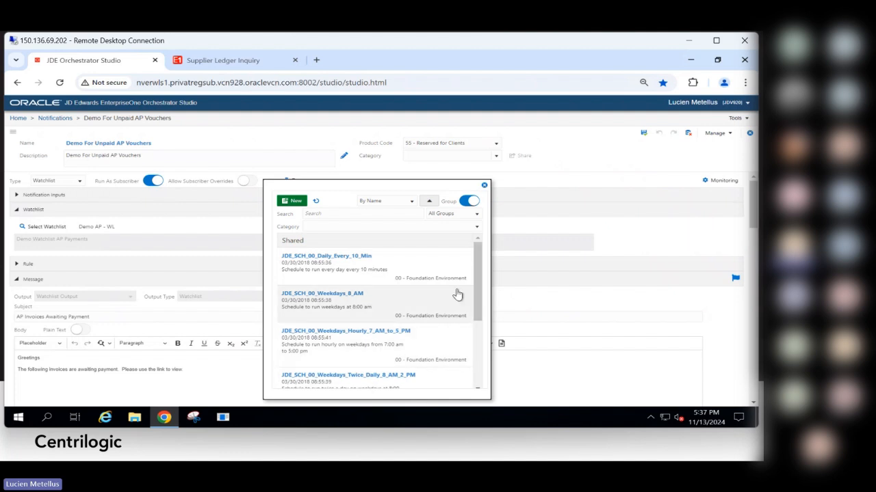
left_click_drag(475, 293, 482, 255)
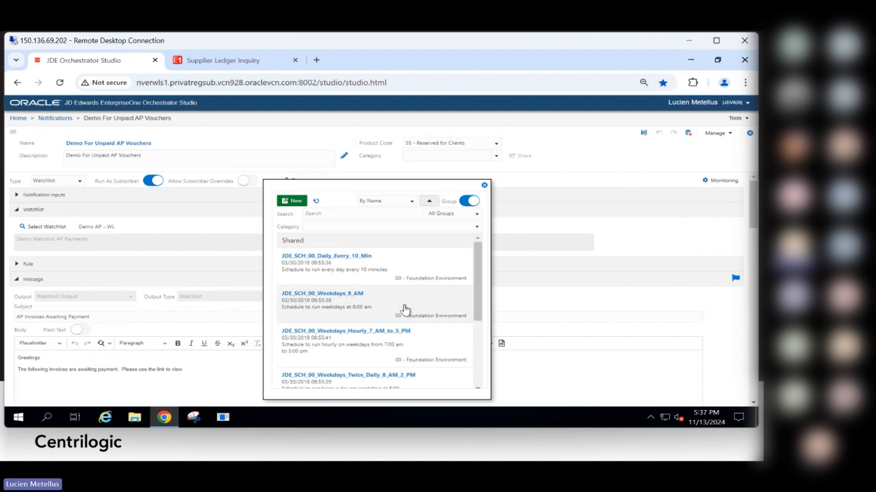
left_click(395, 263)
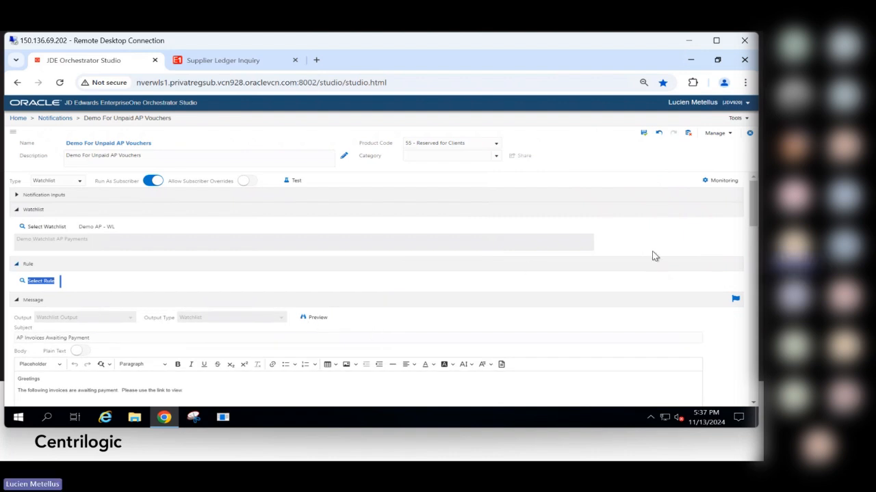
left_click_drag(756, 224, 756, 404)
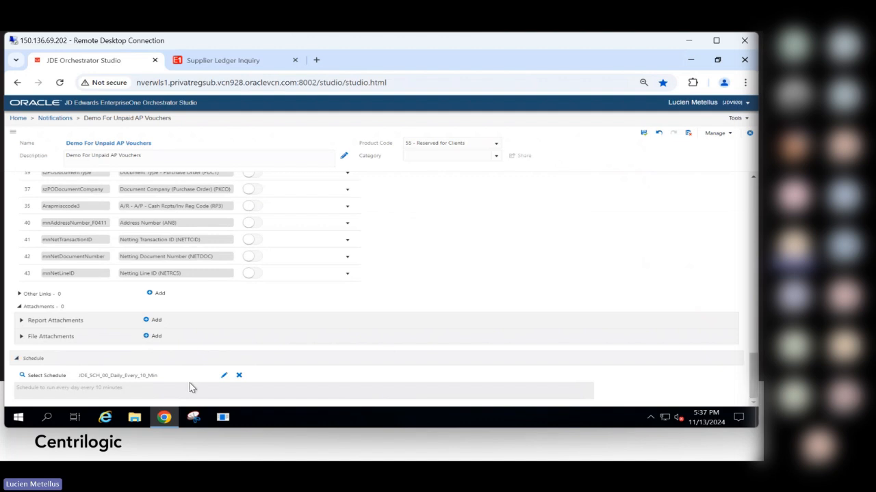
left_click(643, 134)
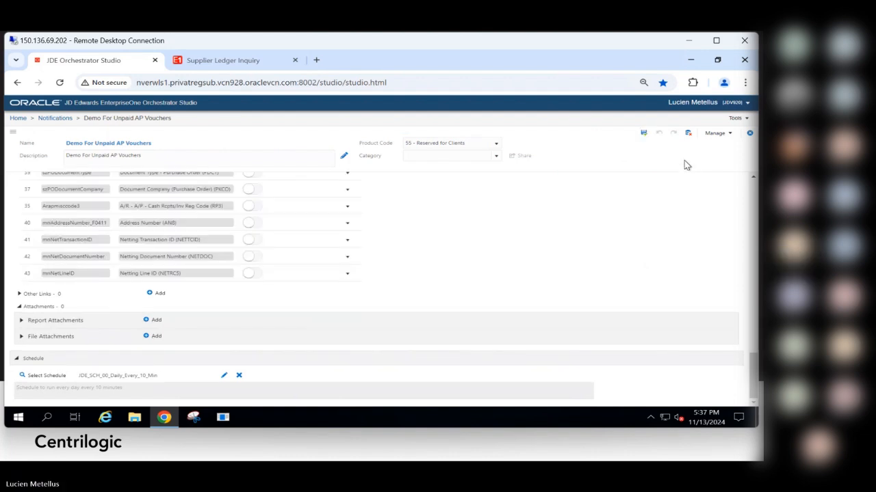
left_click_drag(752, 356, 752, 145)
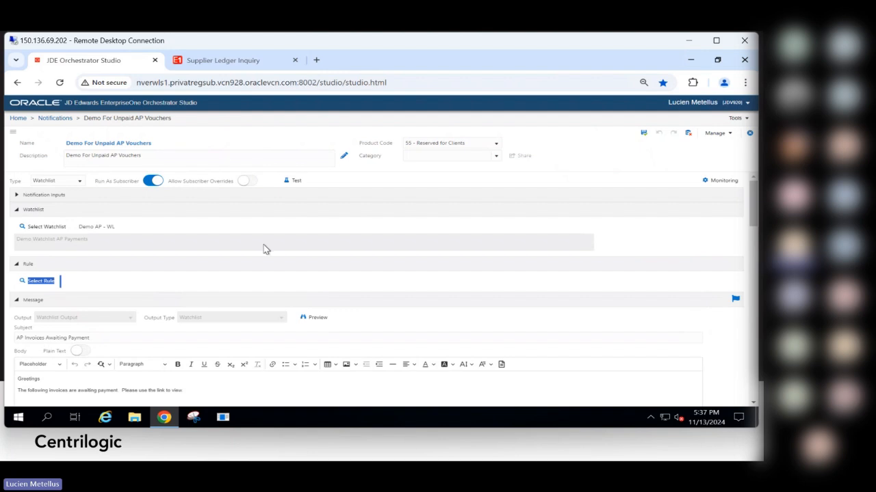
Switch to JD Edwards, open My Subscriptions and add a subscription for the Demo For Unpaid AP Vouchers notification
left_click(195, 60)
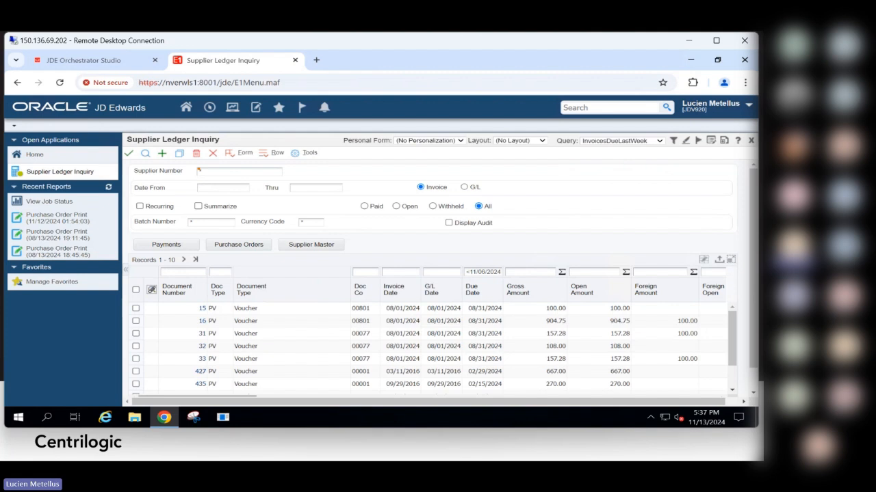
left_click(722, 114)
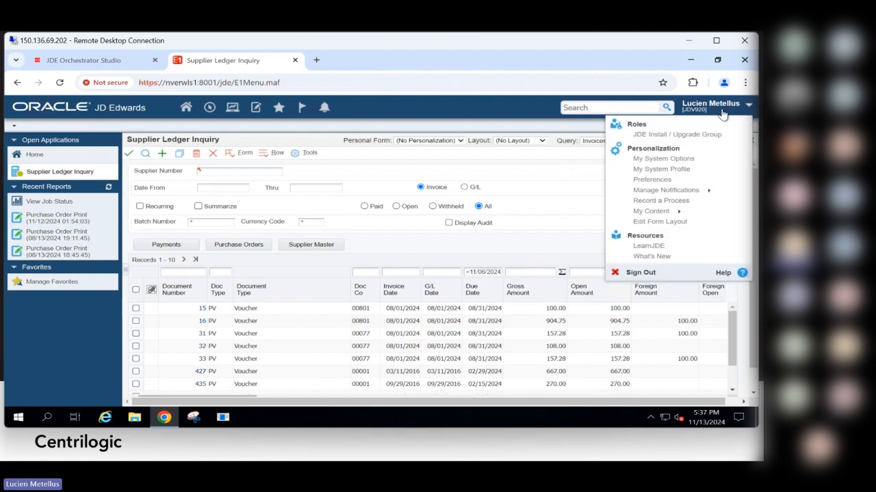
left_click(690, 196)
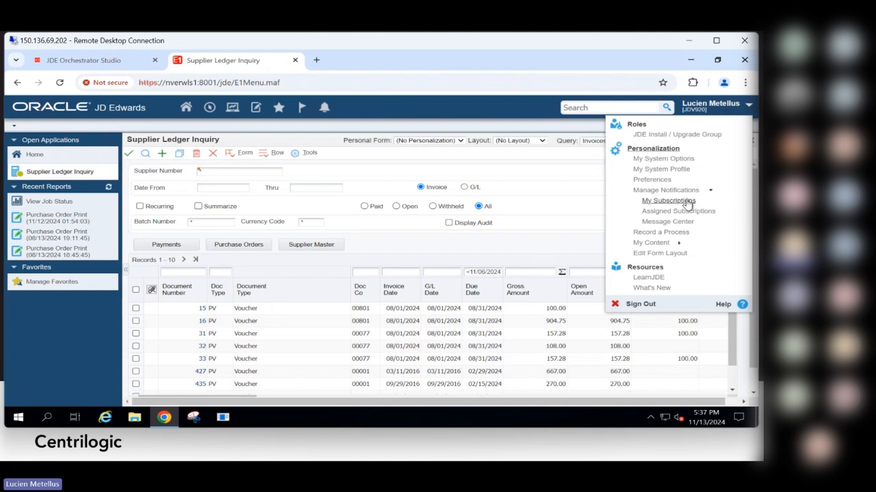
left_click(687, 201)
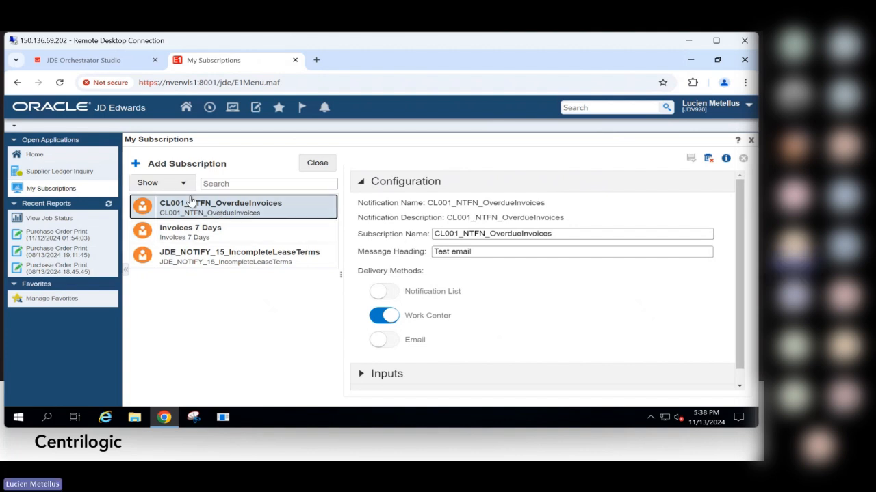
left_click(164, 169)
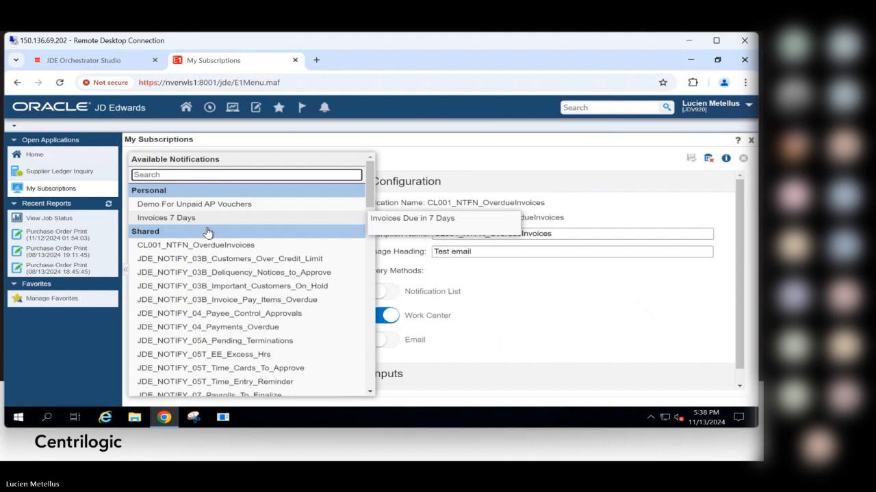
left_click(329, 213)
left_click(328, 211)
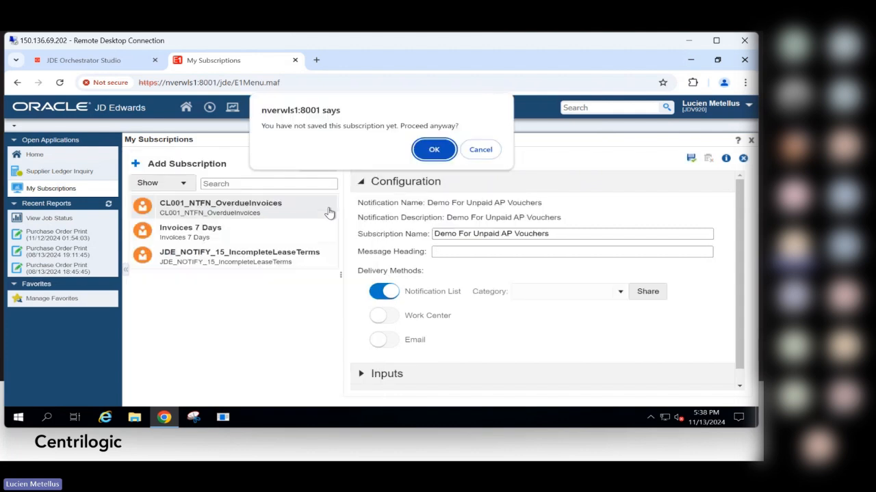
left_click(480, 152)
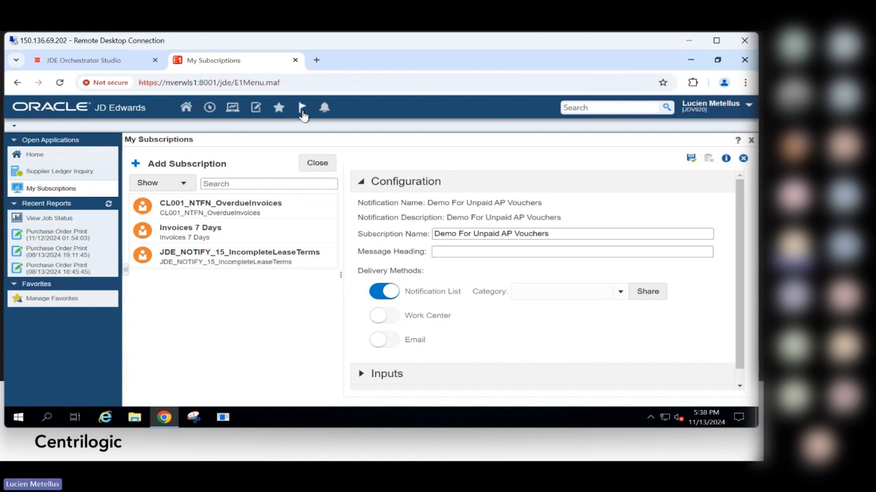
Enable Work Center delivery for the subscription alongside Notification List, leaving Email delivery off
left_click(379, 320)
left_click(379, 340)
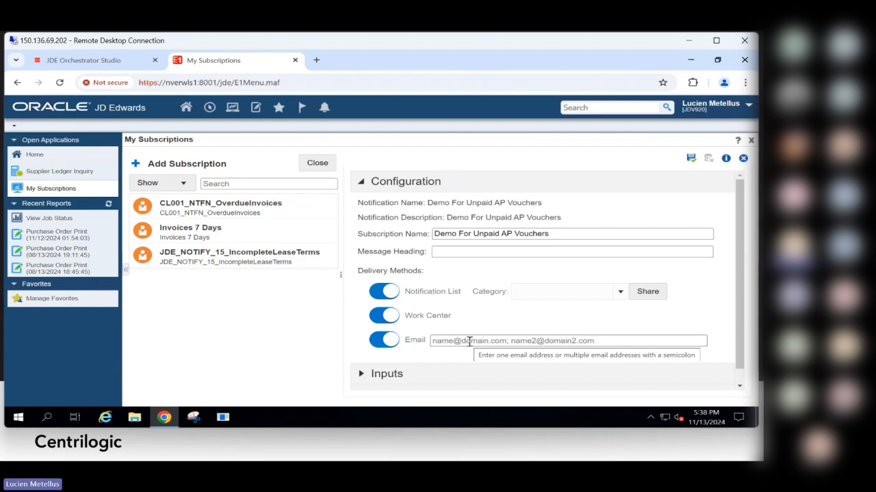
left_click(384, 344)
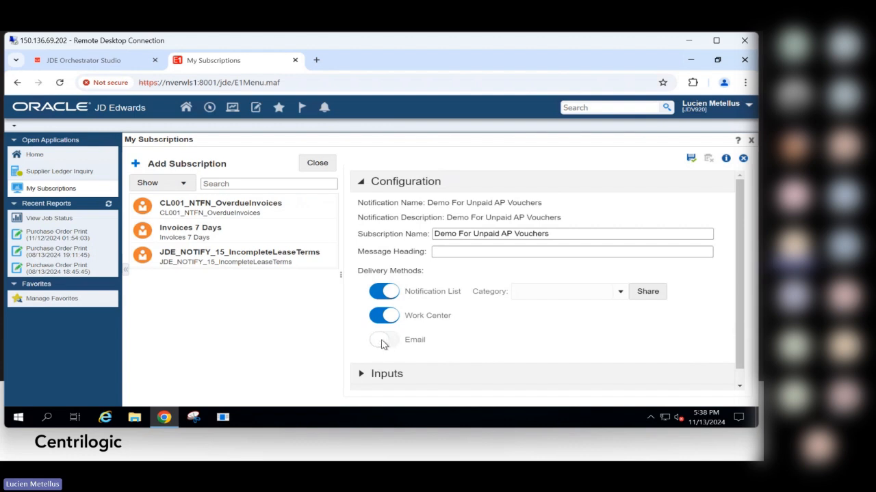
left_click(383, 342)
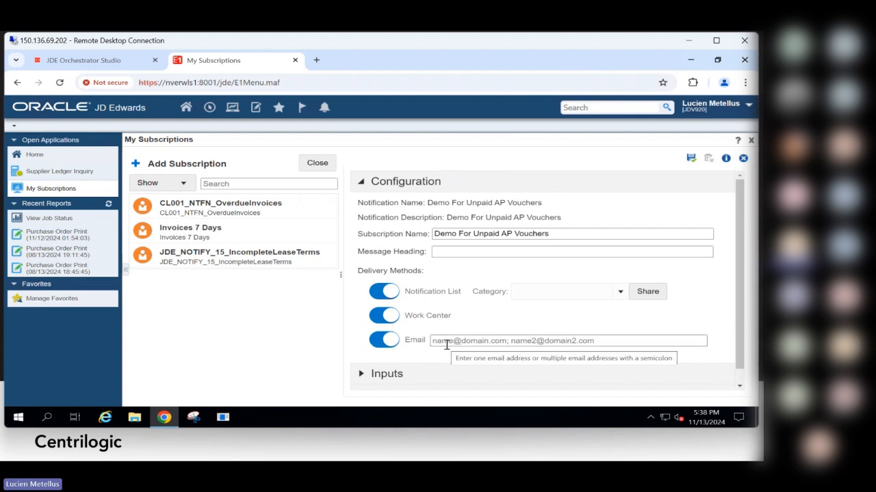
left_click(418, 339)
Set the subscription's message heading to "Notification for Unpaid Open Invoices"
left_click(442, 253)
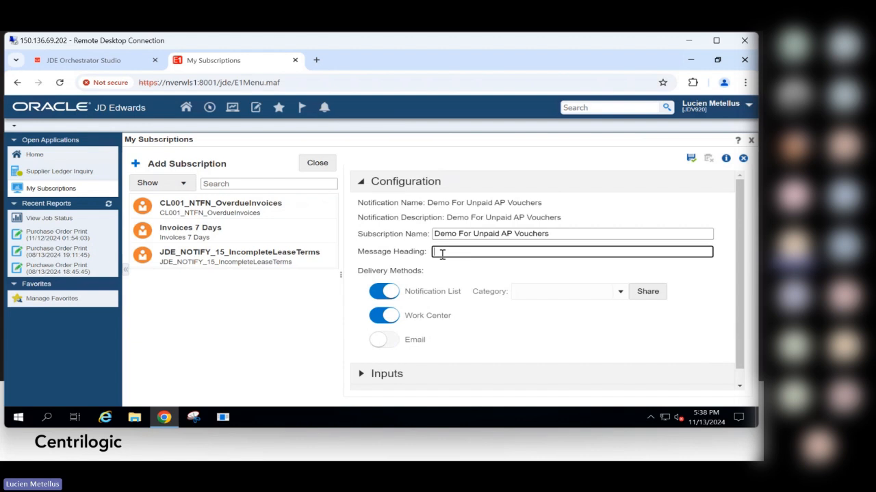
type("Notifica")
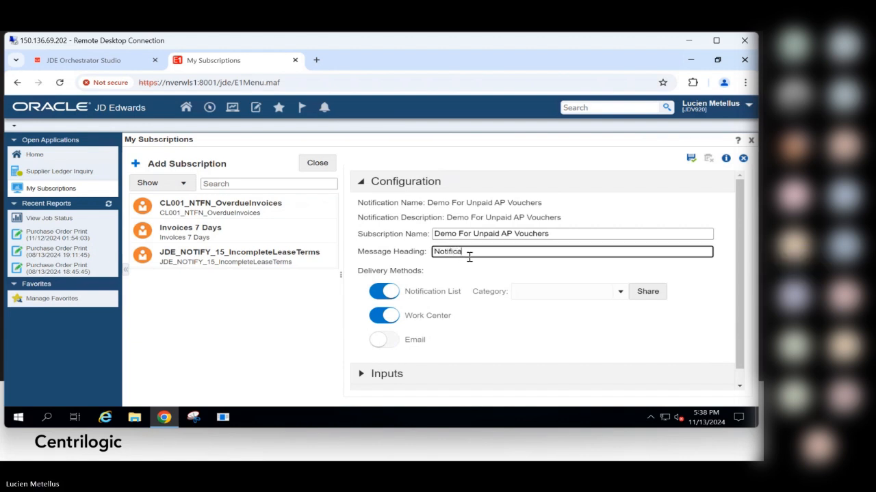
type("tio")
key("BackSpace")
key("BackSpace")
key("BackSpace")
key("BackSpace")
type("on for Unpaid Open Invoices")
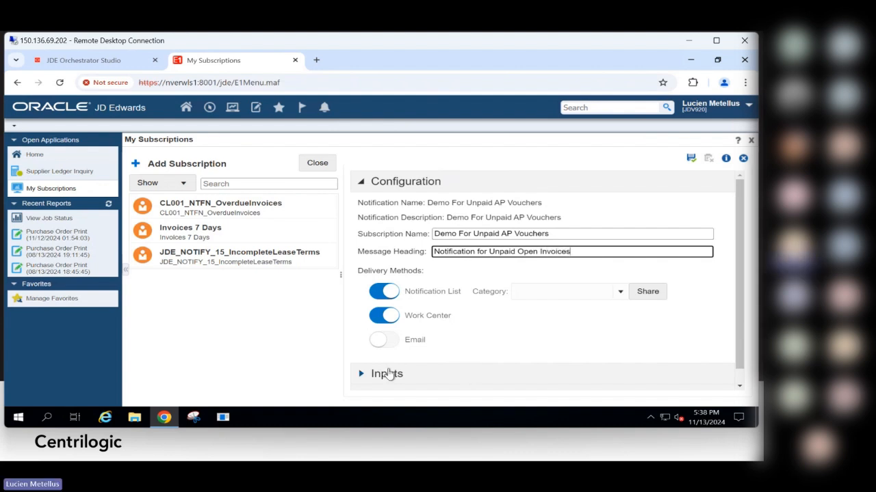
Check the inputs of the Demo For Unpaid AP Vouchers subscription and save the subscription
left_click(359, 374)
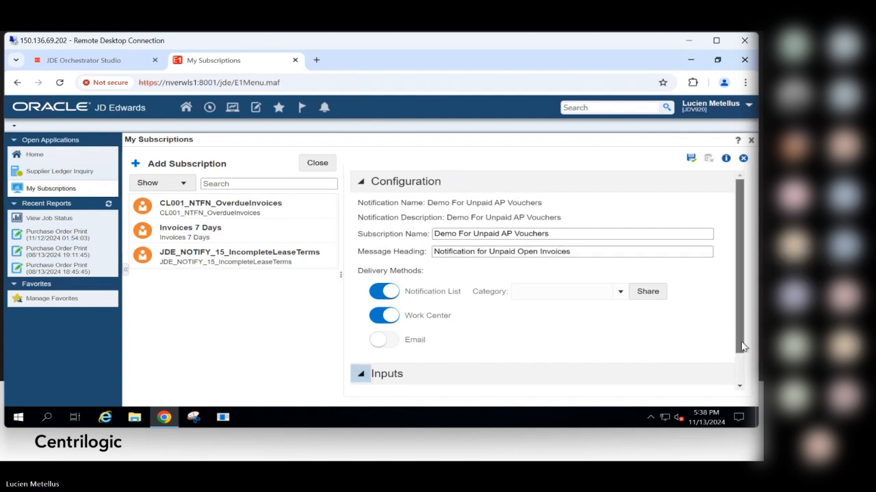
scroll(733, 336, "down", 2)
scroll(744, 342, "up", 2)
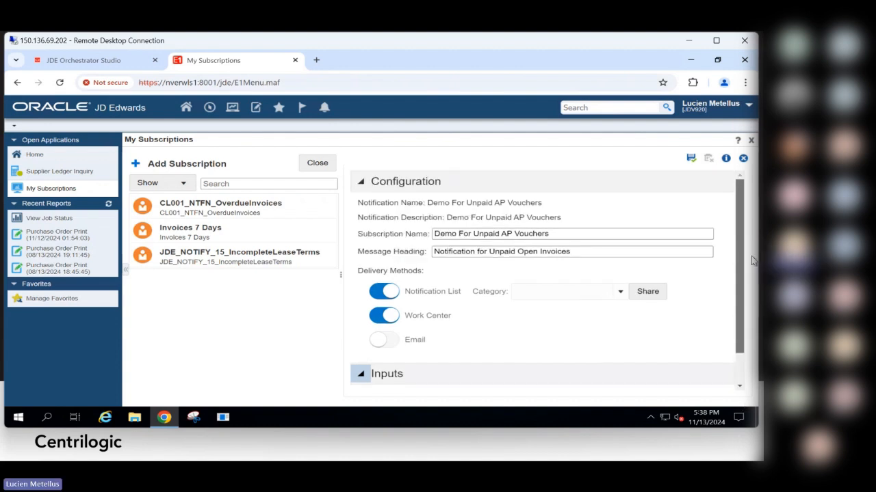
left_click(690, 160)
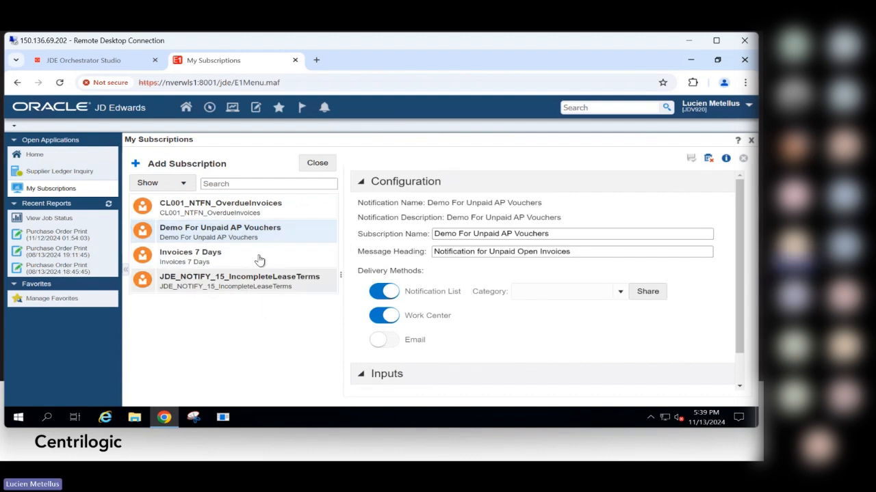
Switch to Orchestrator Studio and run a test of the notification with Dispatch Notifications enabled
left_click(87, 62)
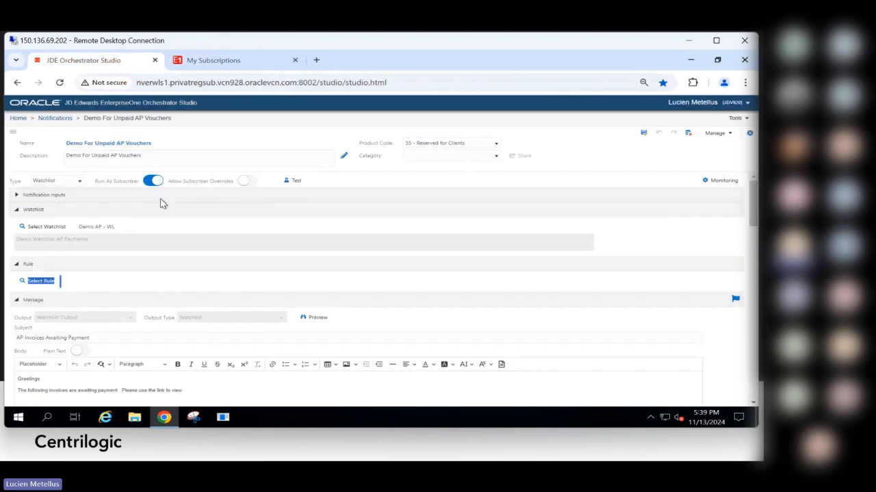
scroll(331, 200, "down", 2)
scroll(330, 211, "up", 2)
scroll(337, 206, "down", 1)
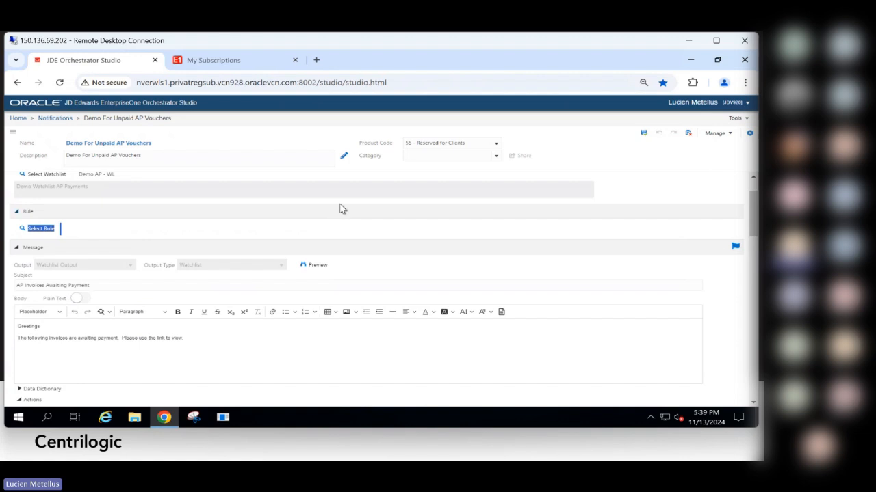
scroll(337, 206, "up", 1)
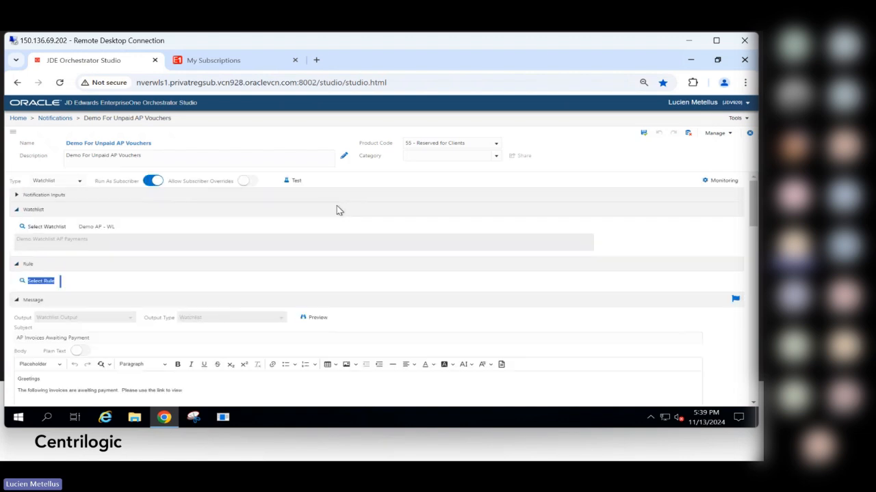
left_click(294, 181)
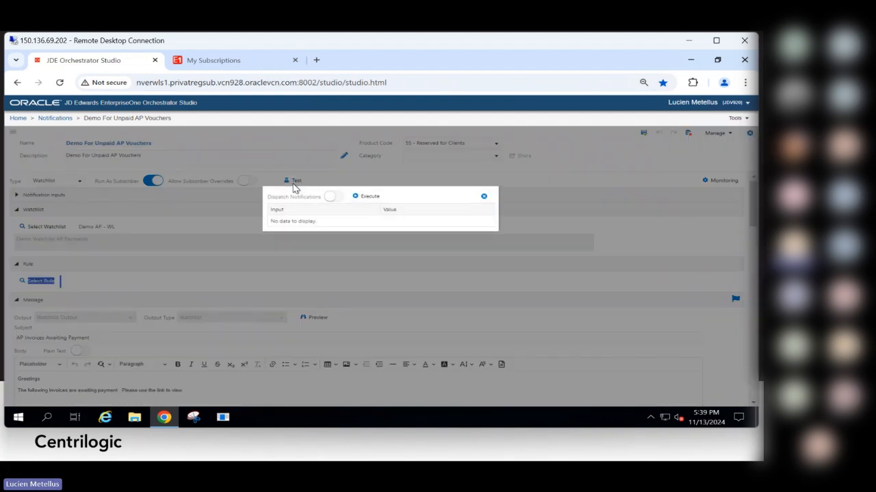
left_click(333, 197)
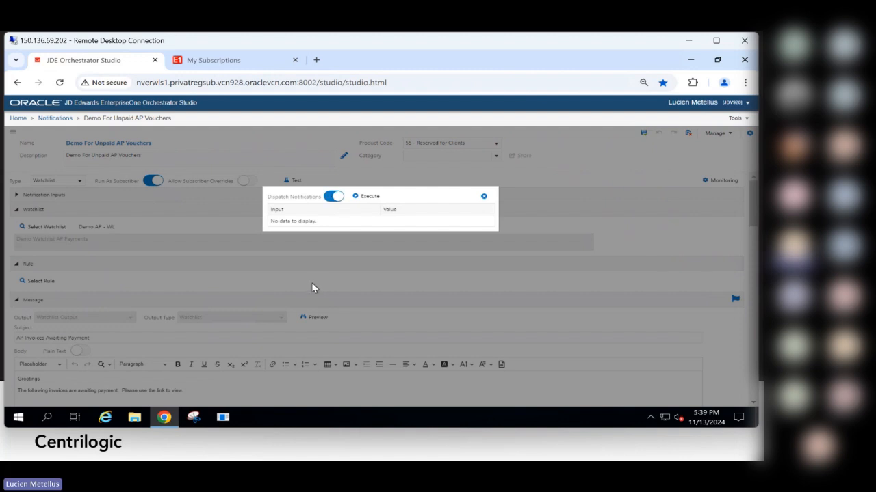
left_click(355, 198)
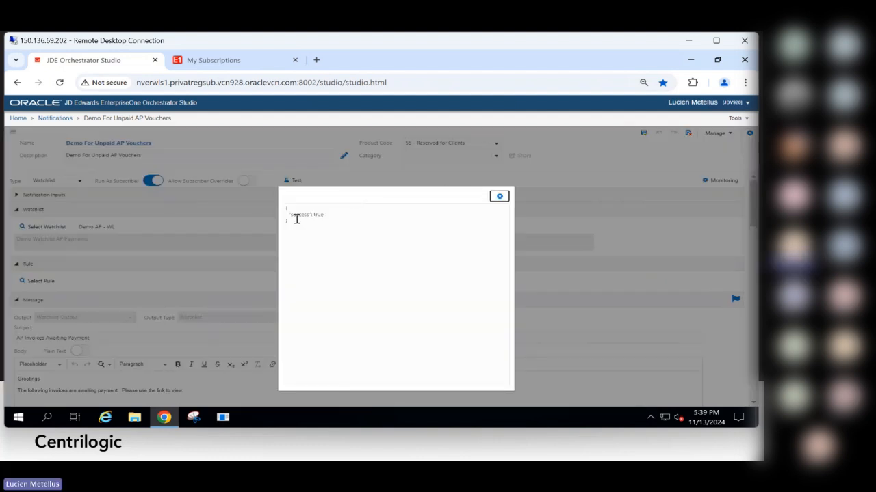
Switch to JD Edwards, close My Subscriptions, reload the page and examine the Notification List for the dispatched message
left_click(229, 62)
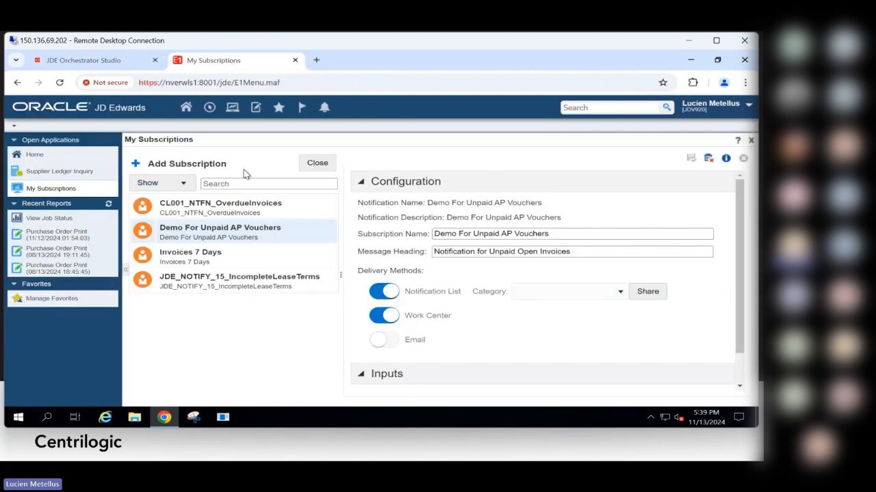
left_click(316, 163)
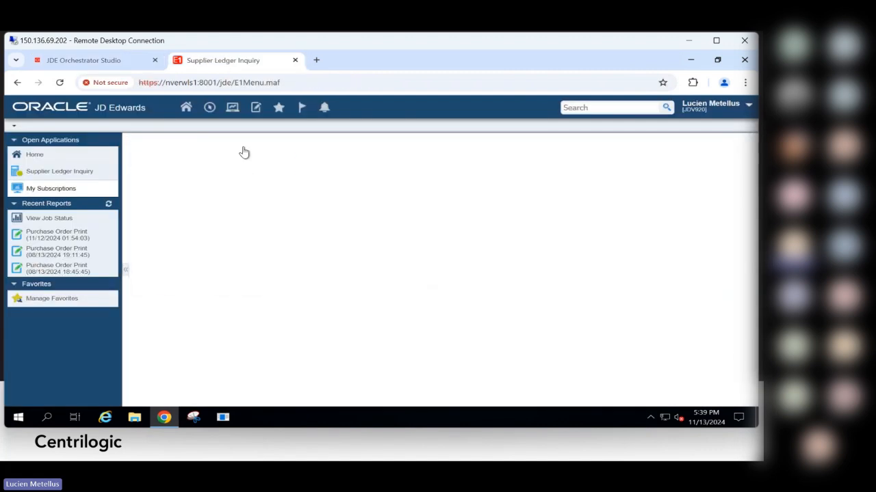
left_click(60, 83)
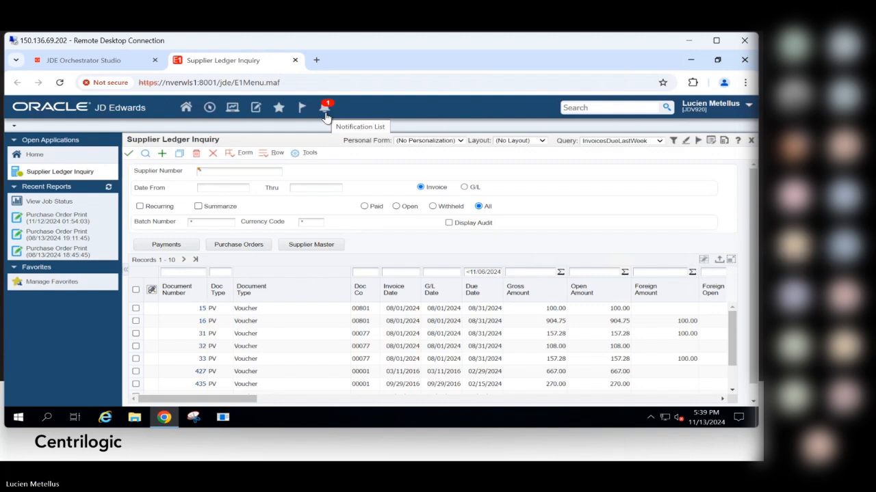
left_click(326, 117)
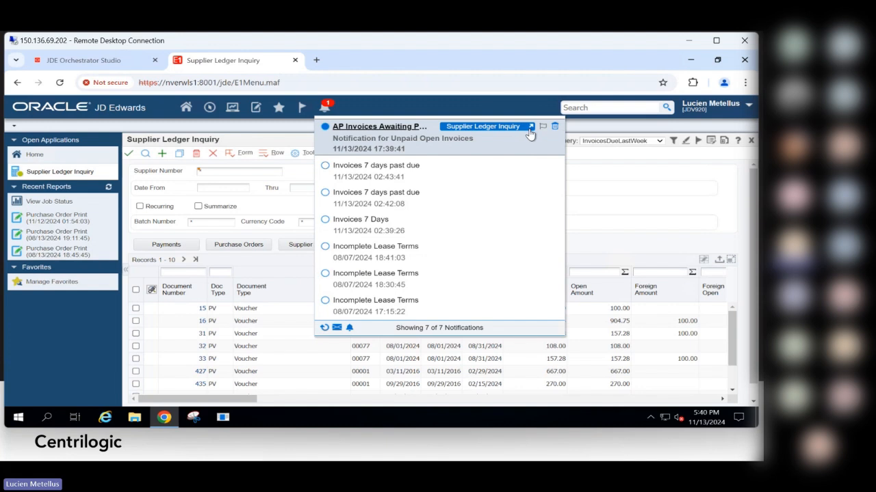
Open the Supplier Ledger Inquiry link from the AP Invoices Awaiting Payment notification and review the listed vouchers
left_click(215, 159)
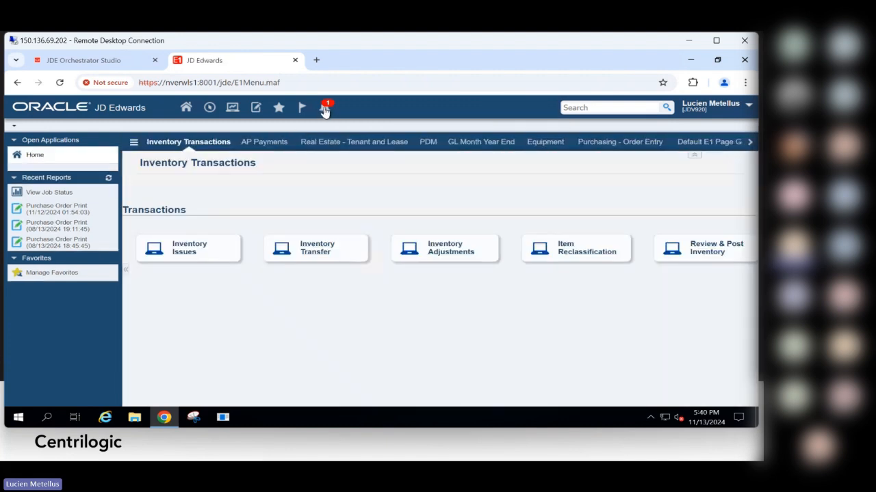
left_click(326, 108)
mouse_move(465, 151)
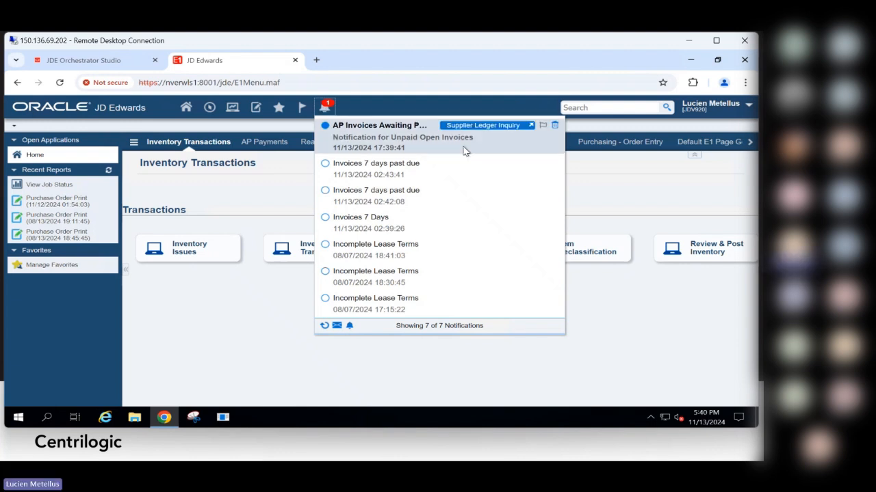
left_click(531, 127)
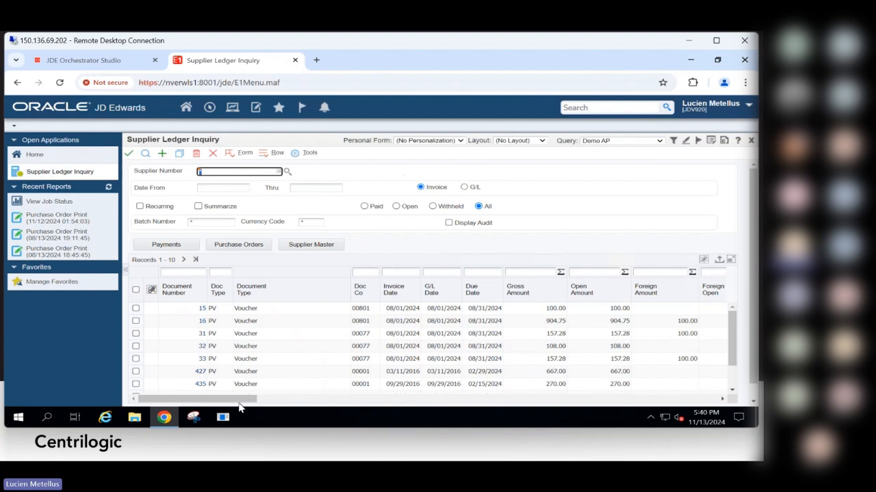
left_click_drag(242, 403, 248, 432)
scroll(253, 386, "up", 3)
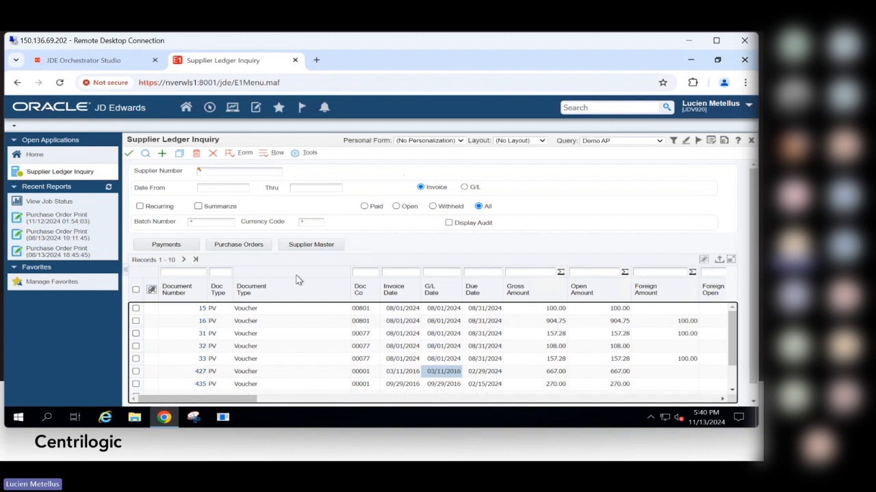
Check the Demo AP - WL watchlist and the Notification List, and close the test result in Orchestrator Studio
left_click(301, 108)
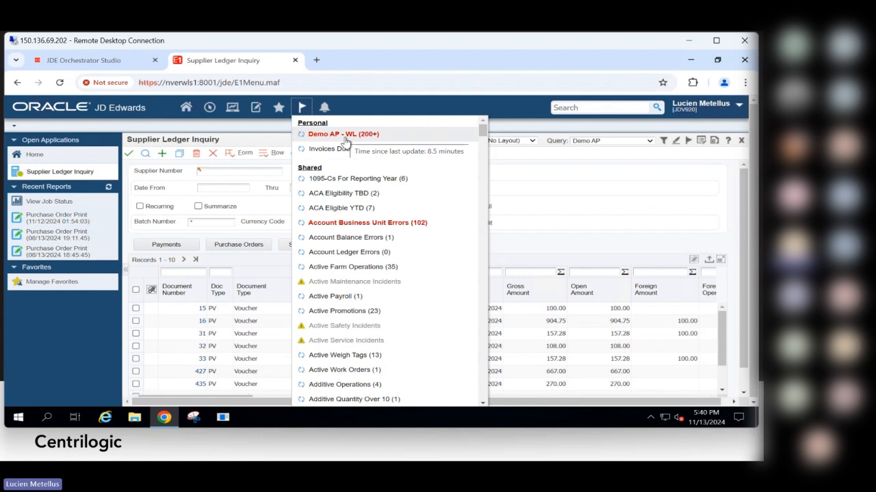
left_click(326, 106)
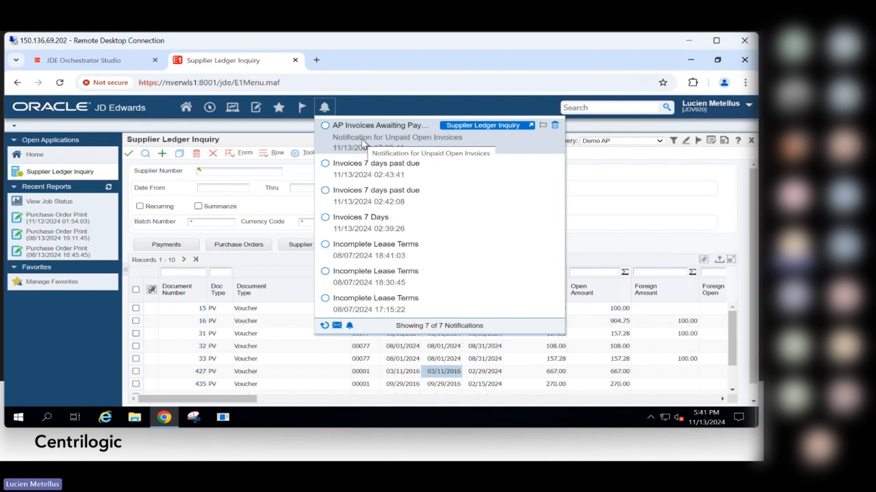
left_click(80, 60)
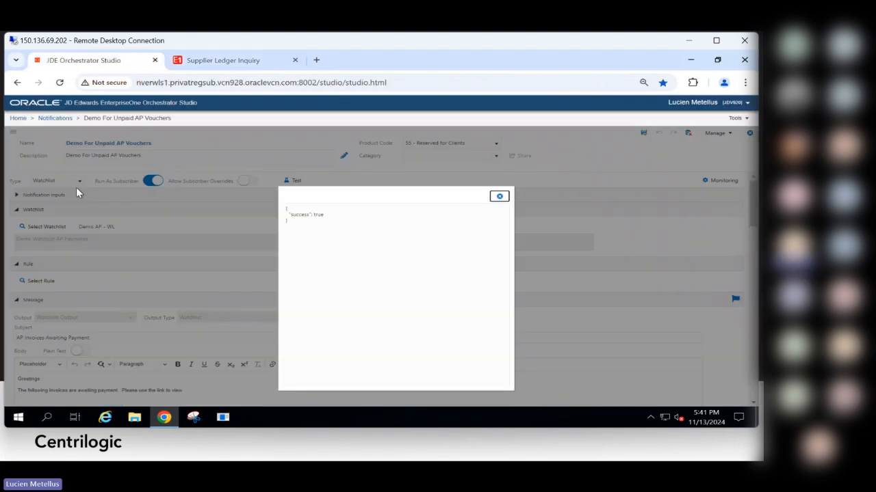
left_click(500, 196)
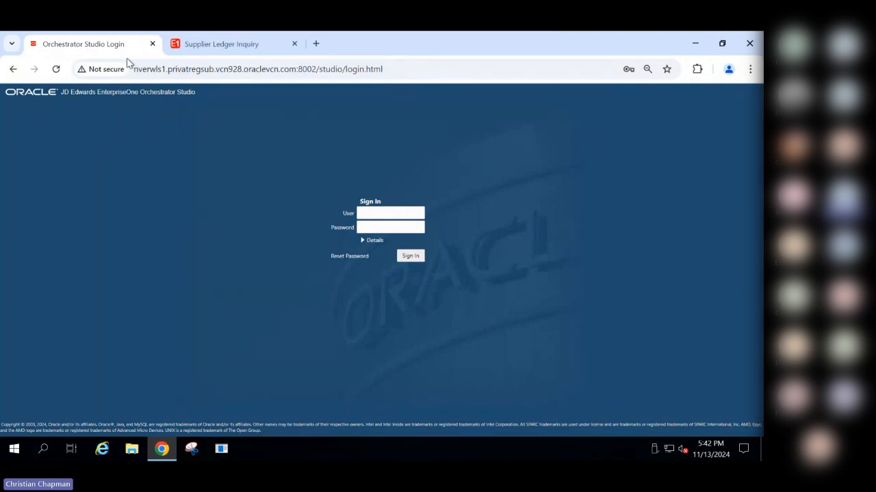
Return to JD Edwards and sign out, closing the running Supplier Ledger Inquiry application
left_click(251, 45)
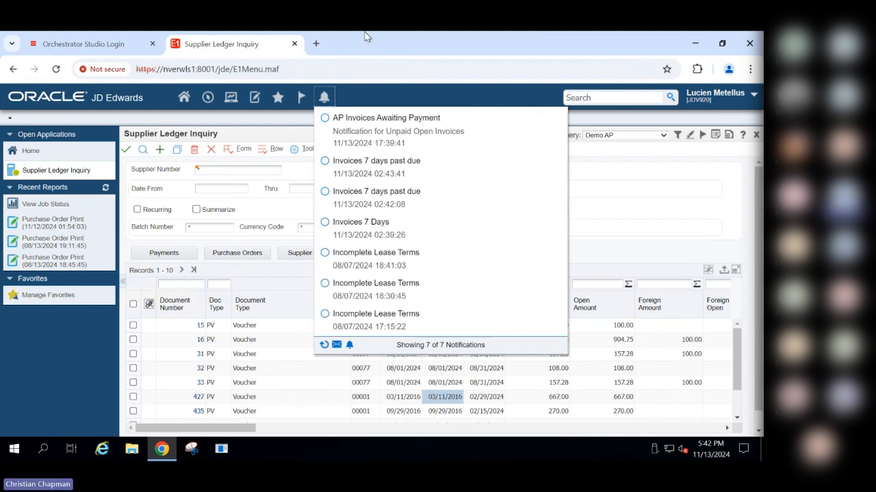
left_click(719, 96)
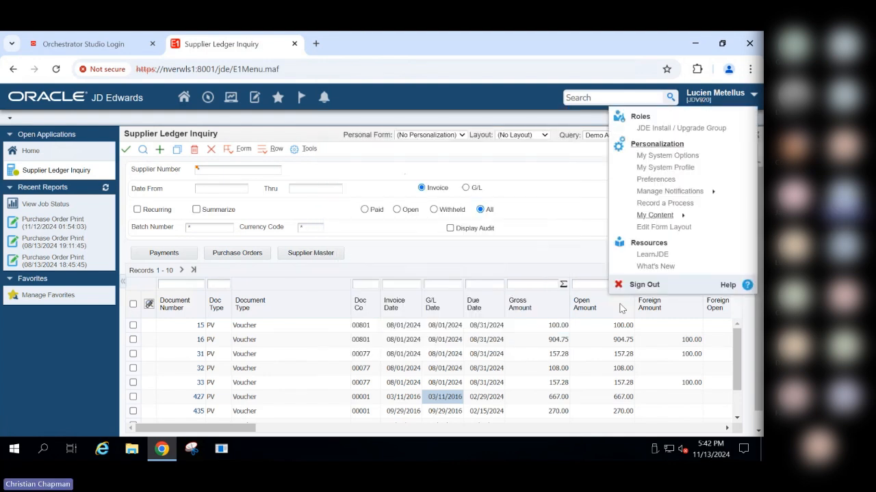
left_click(640, 284)
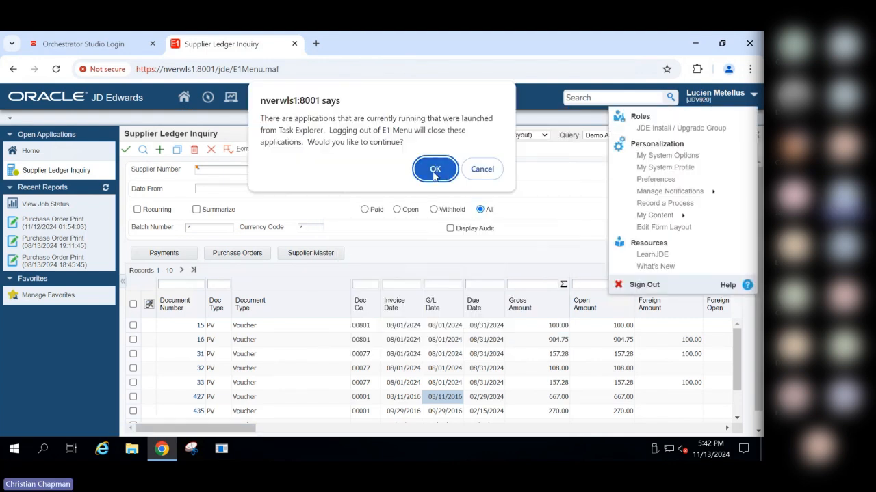
left_click(483, 169)
Sign in to JD Edwards environment JDV920 with another user's ID and account password, and dismiss the saved-password warning
left_click(70, 44)
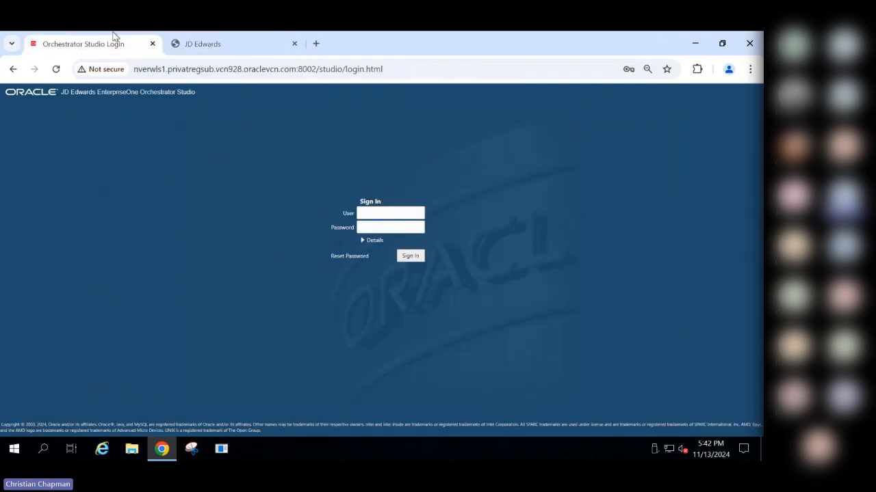
left_click(209, 46)
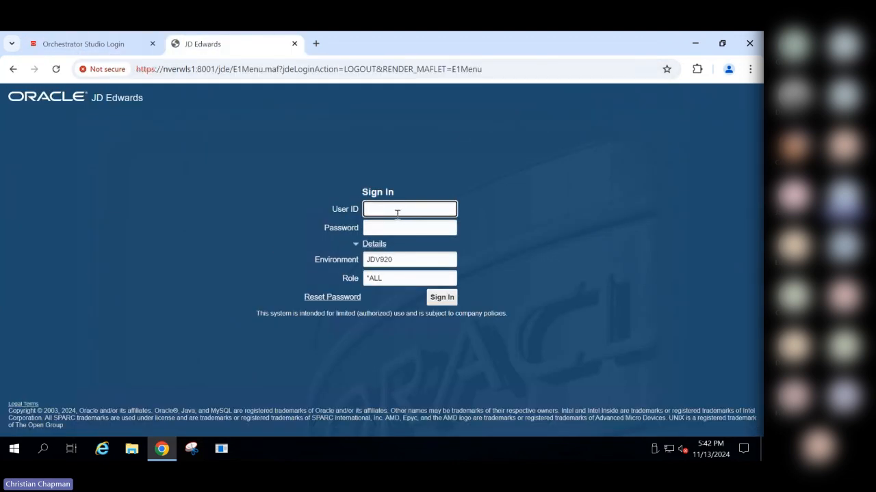
left_click(397, 212)
left_click(416, 241)
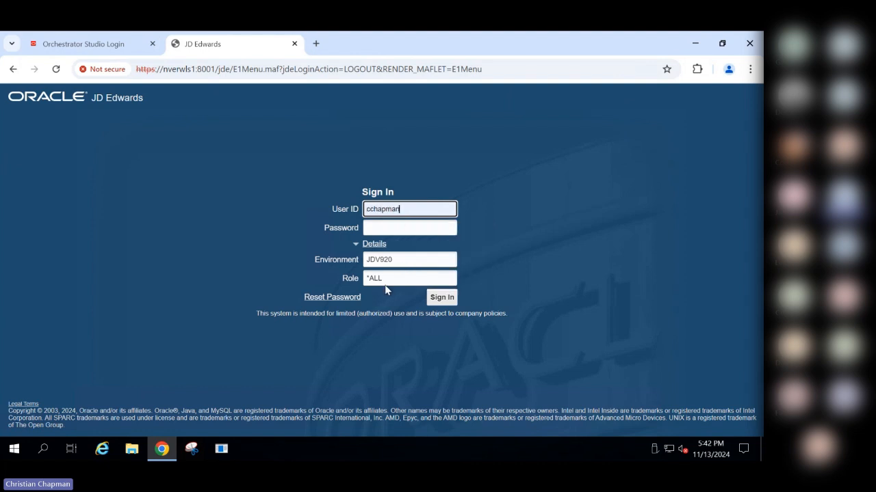
left_click(383, 227)
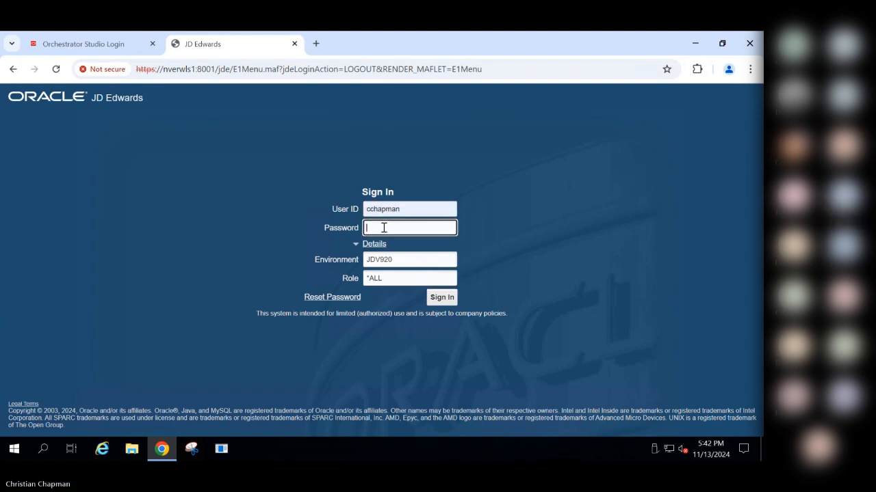
type("••••••••")
left_click(449, 305)
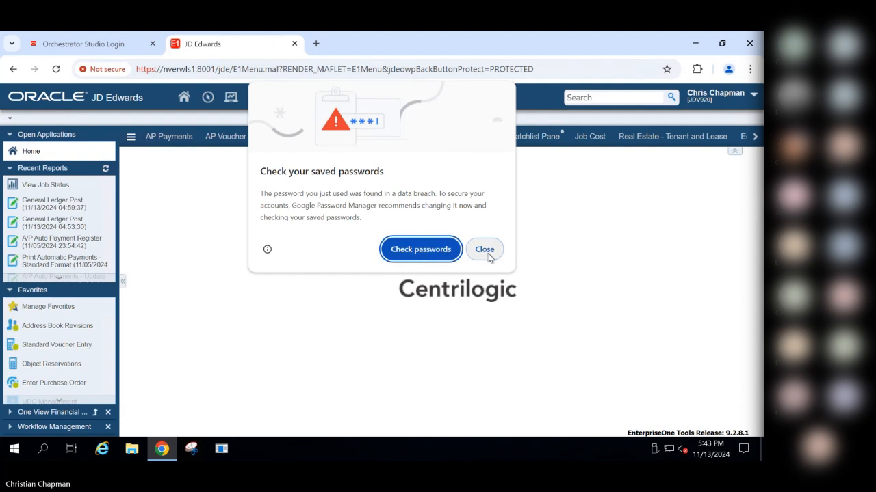
left_click(486, 252)
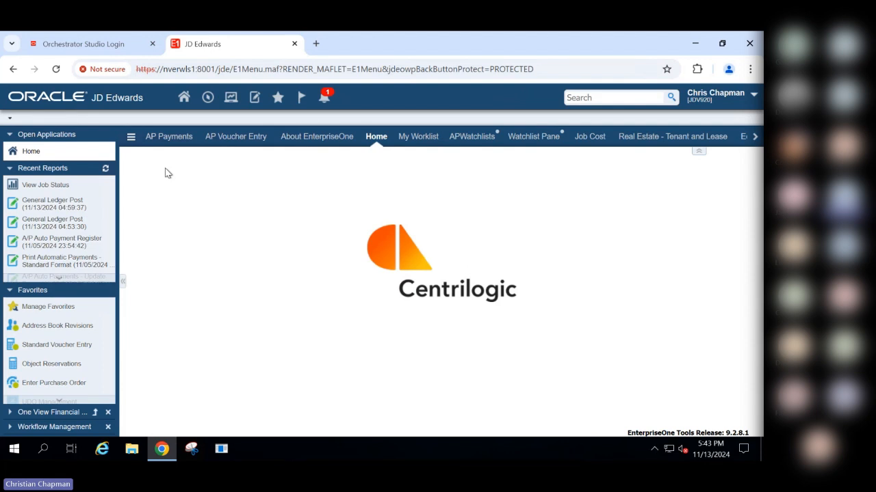
Open Object Reservations, bring up the Process Recorder clear of the reservations grid and discard a trial recording
left_click(60, 371)
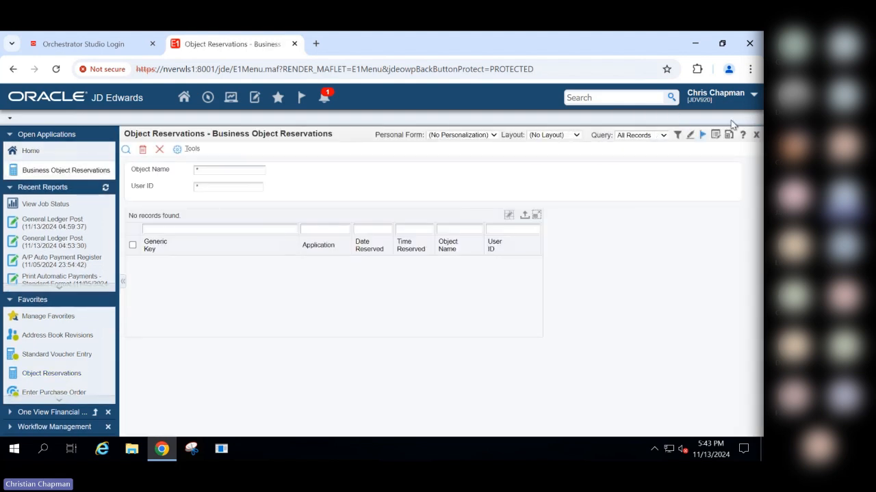
left_click(753, 97)
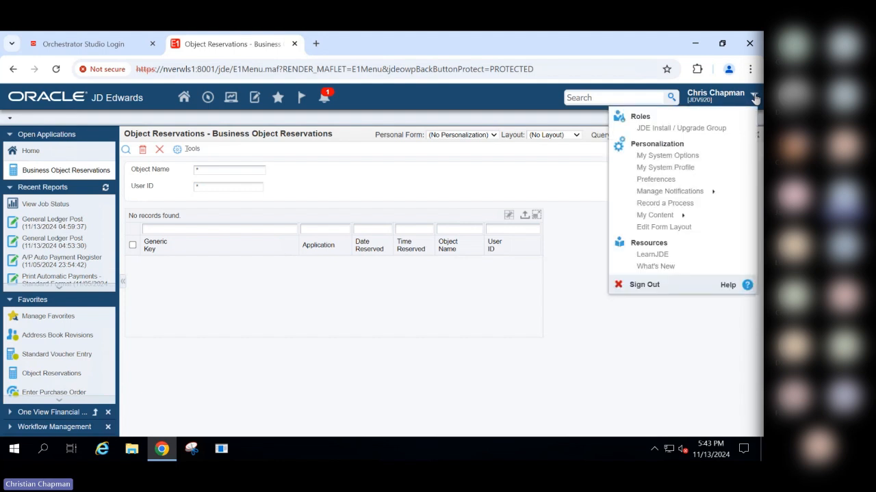
left_click(664, 206)
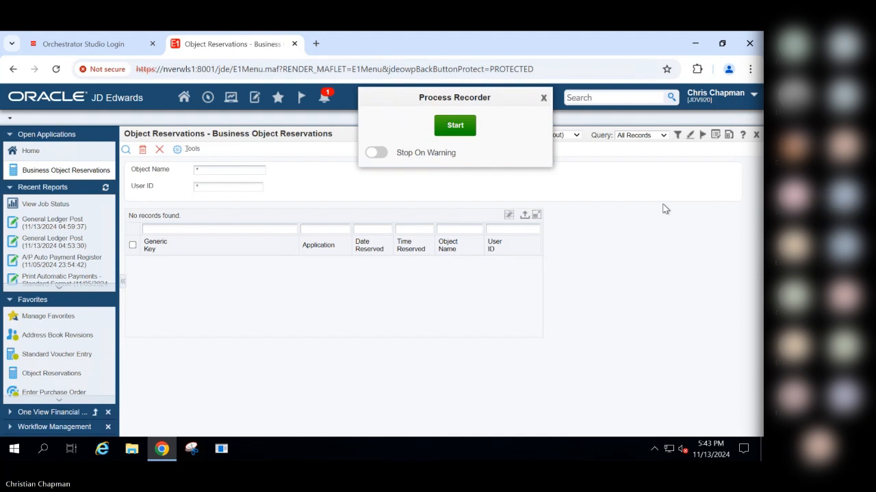
left_click_drag(478, 95, 668, 299)
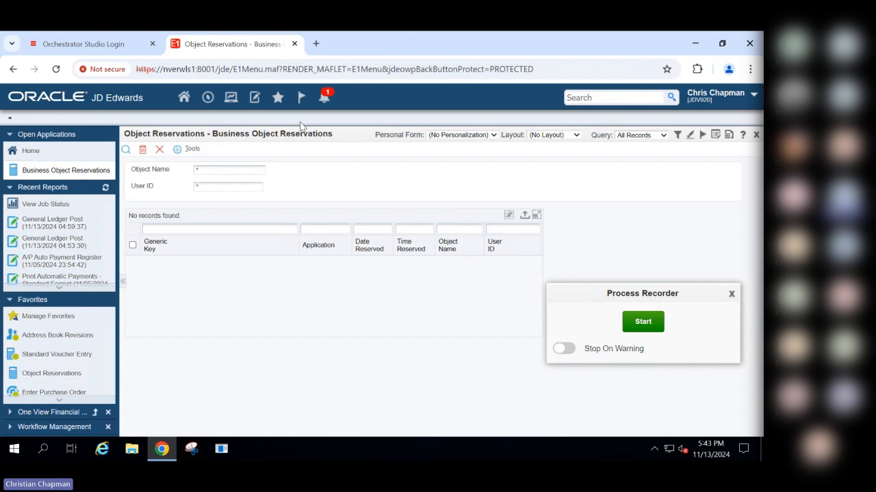
left_click(643, 322)
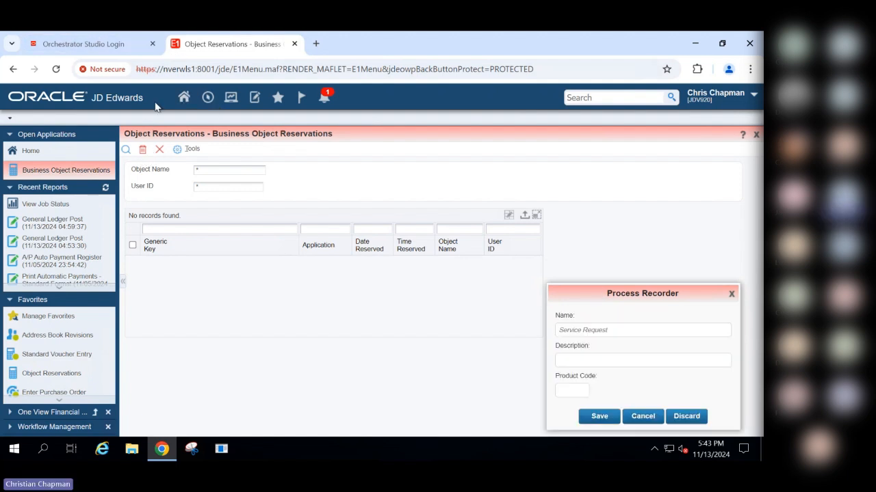
left_click(682, 417)
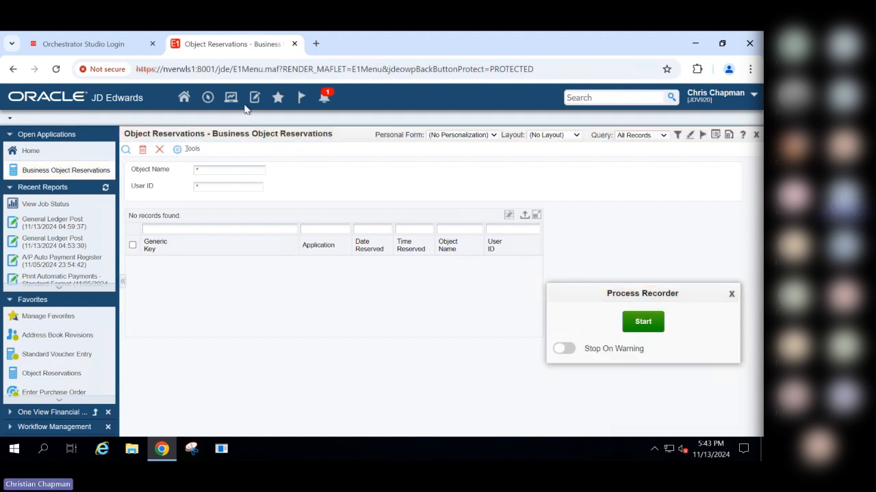
Launch P4310 through Fast Path and open the Detail Revision of purchase order 275 OP
left_click(207, 98)
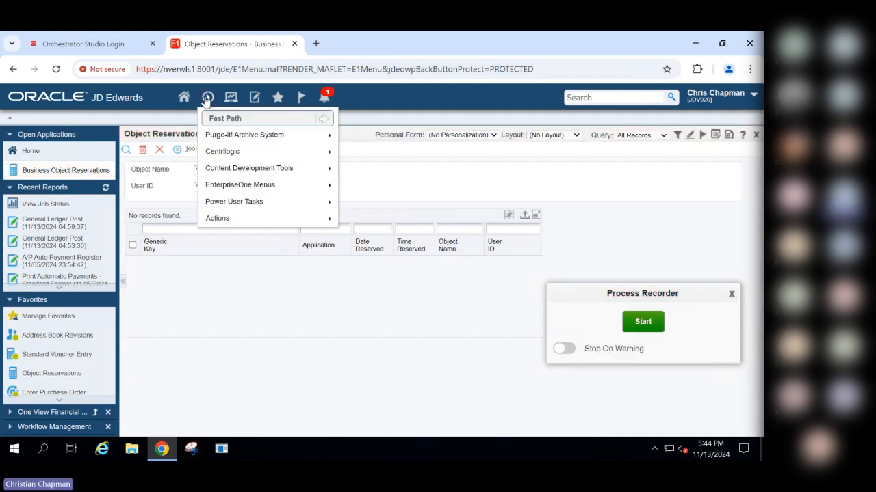
type("P4310")
key("Return")
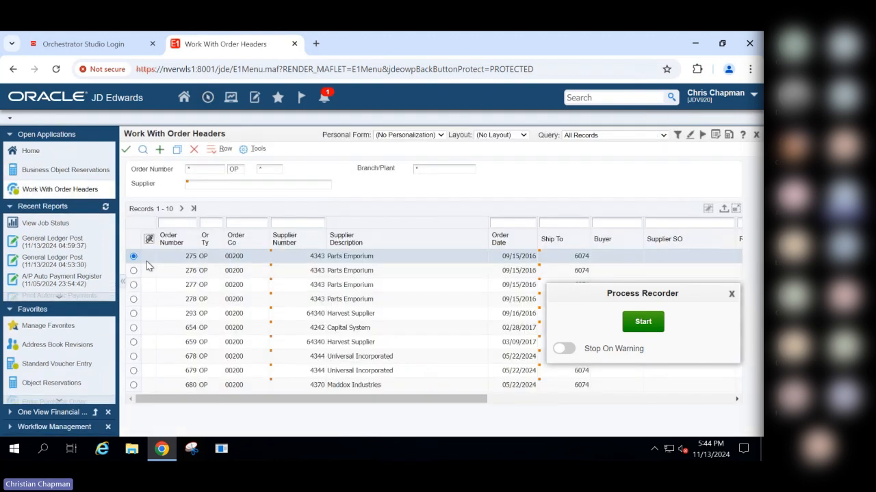
left_click(225, 149)
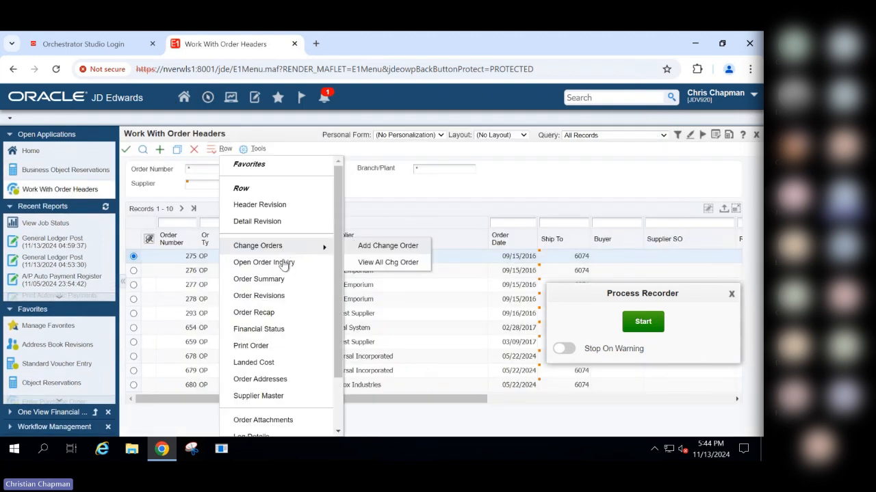
left_click(272, 221)
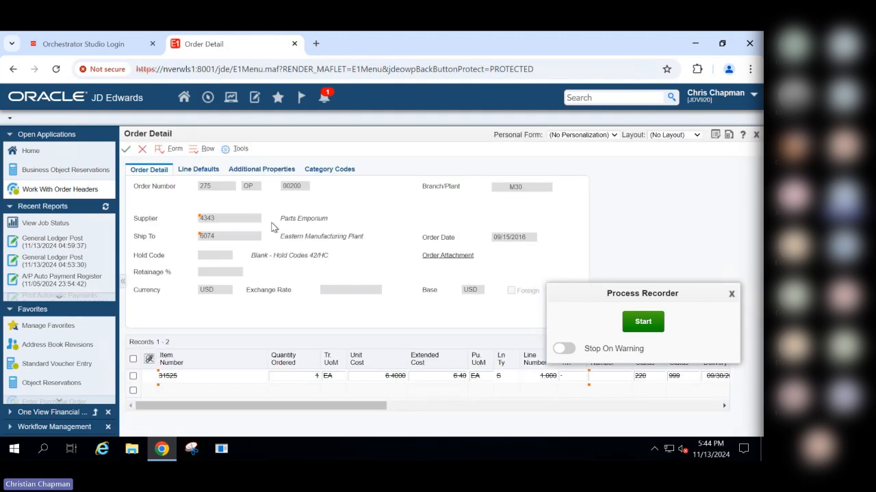
Find the reservations in a new Object Reservations form, and record finding and deleting the 275OP00200 reservation with the Process Recorder
left_click(53, 383)
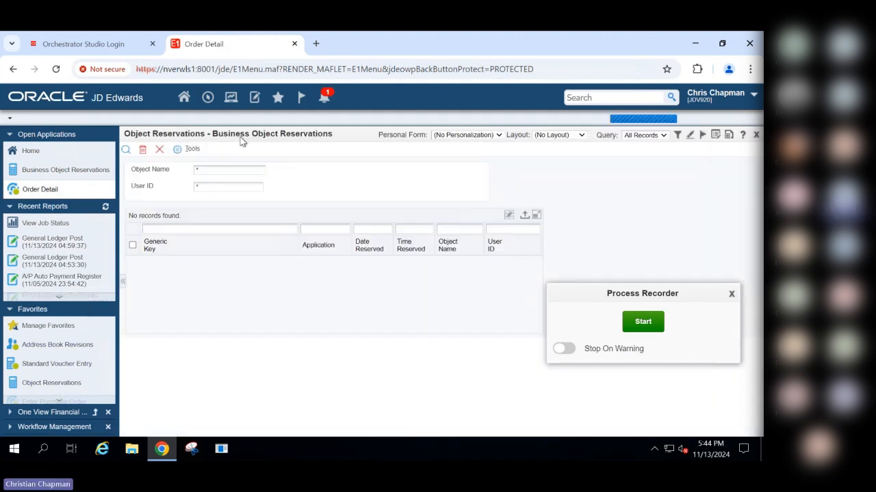
left_click(126, 150)
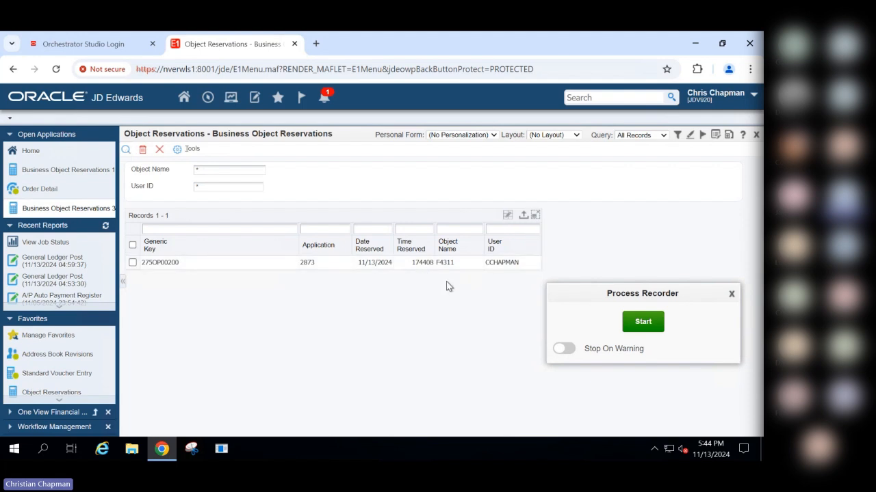
left_click(641, 322)
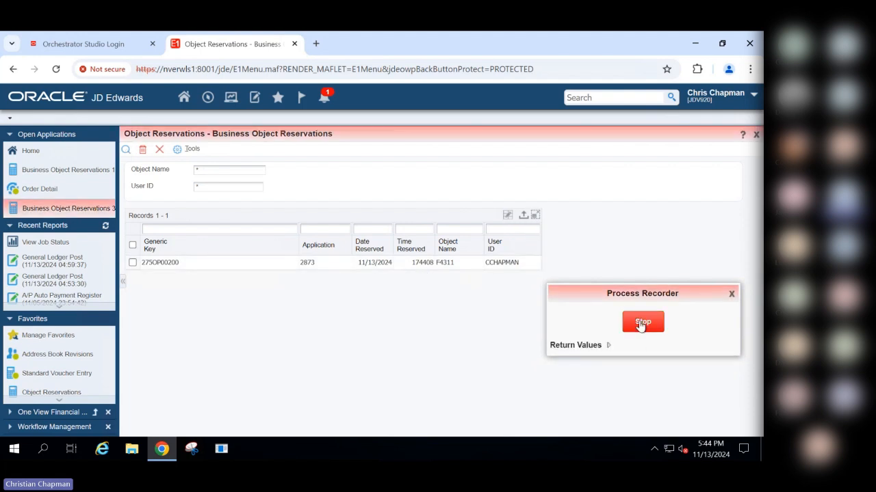
left_click(126, 150)
left_click(179, 260)
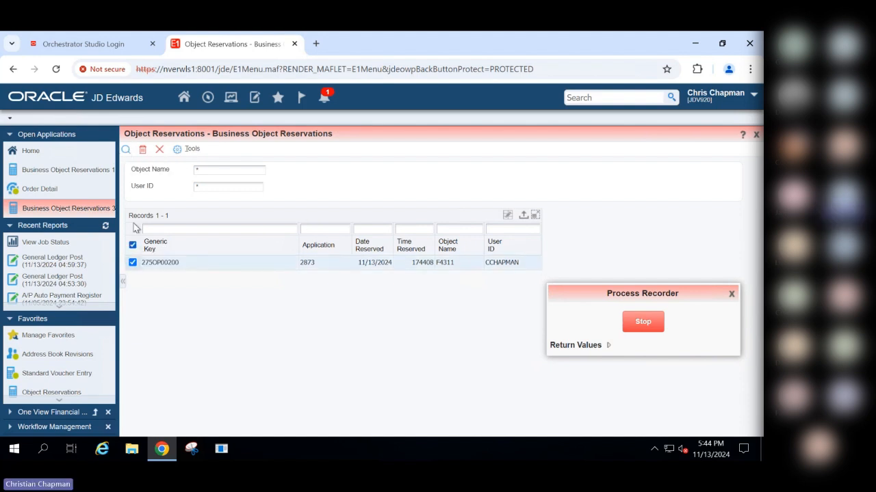
left_click(142, 149)
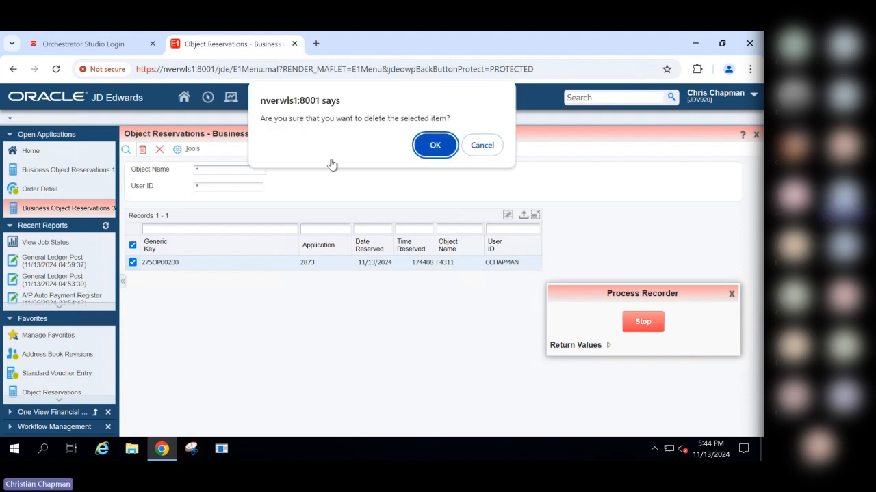
left_click(432, 146)
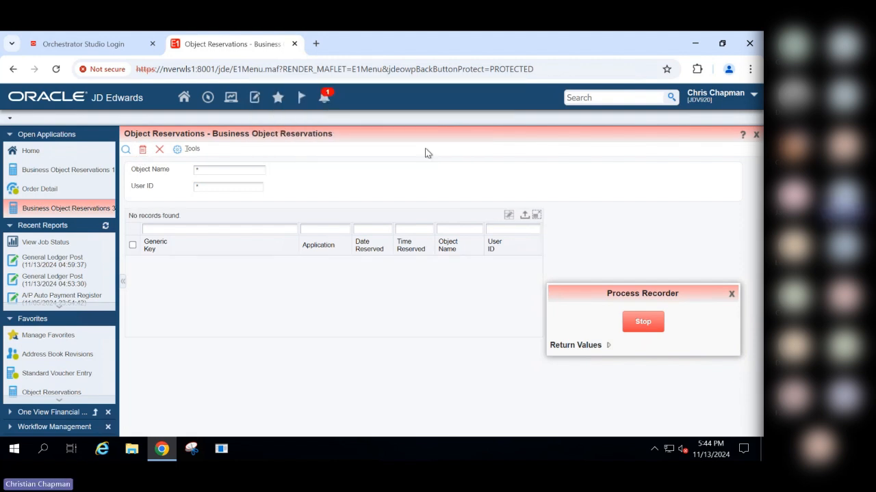
Stop the Process Recorder and name the recorded service request CL005_FREQ_DELOBJRES
left_click(643, 323)
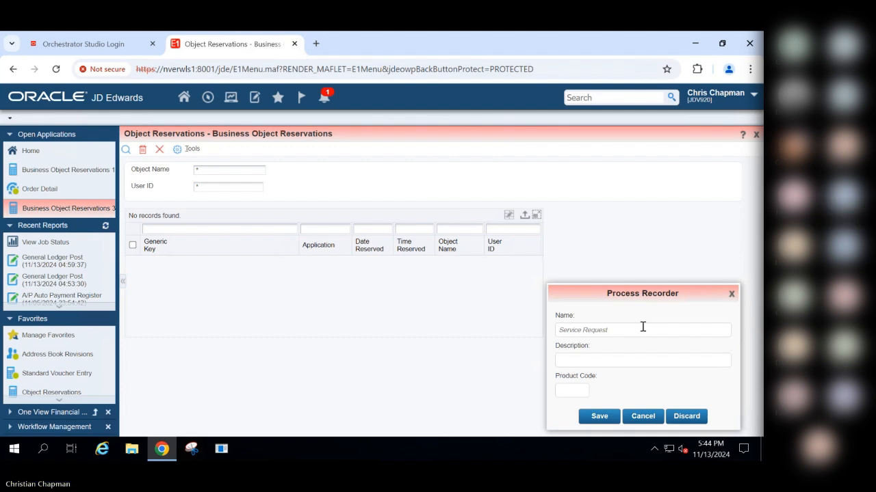
left_click(597, 332)
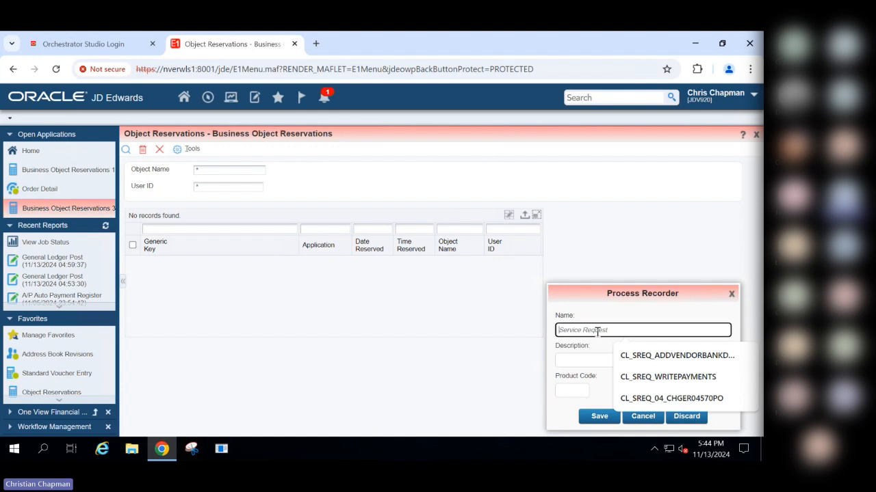
type("CL005")
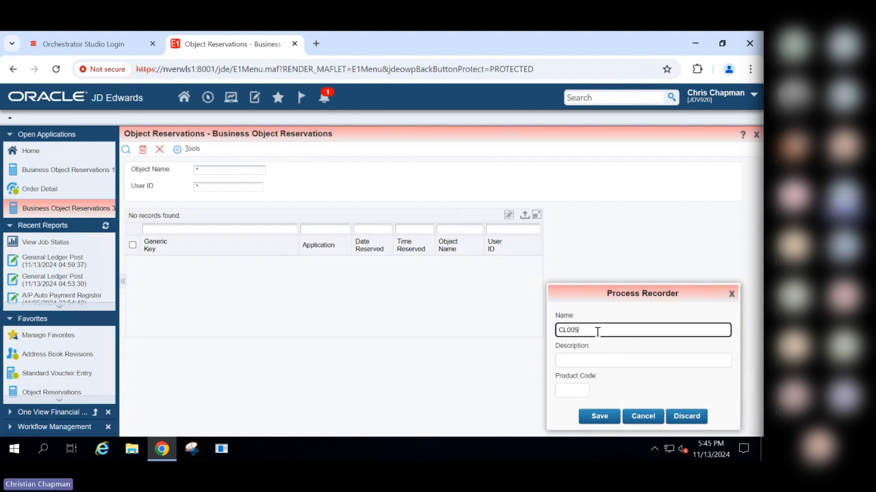
type("_FRET")
type("_DE")
type("LOBJ")
type("RES")
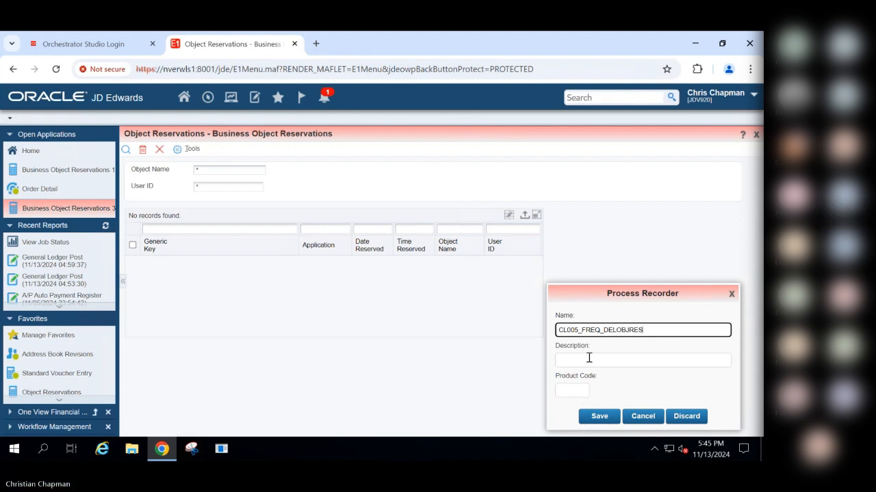
Describe the service request as "Delete Object Reservations" with product code 55, save it and close the Process Recorder
left_click(587, 359)
type("Delete")
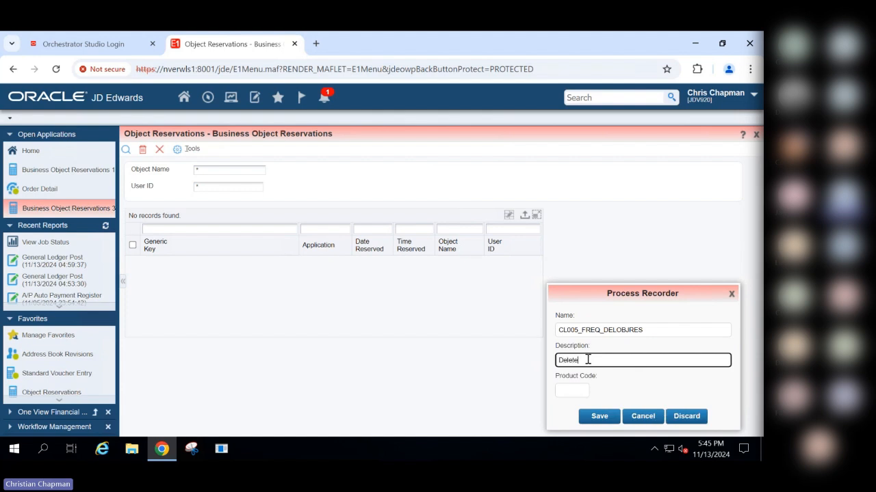
type(" Obje")
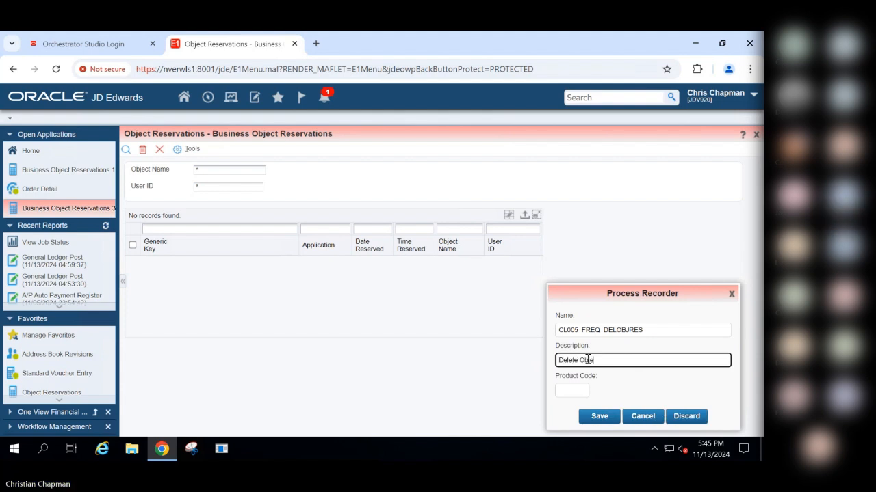
type("ct Reservations")
key("Tab")
type("55")
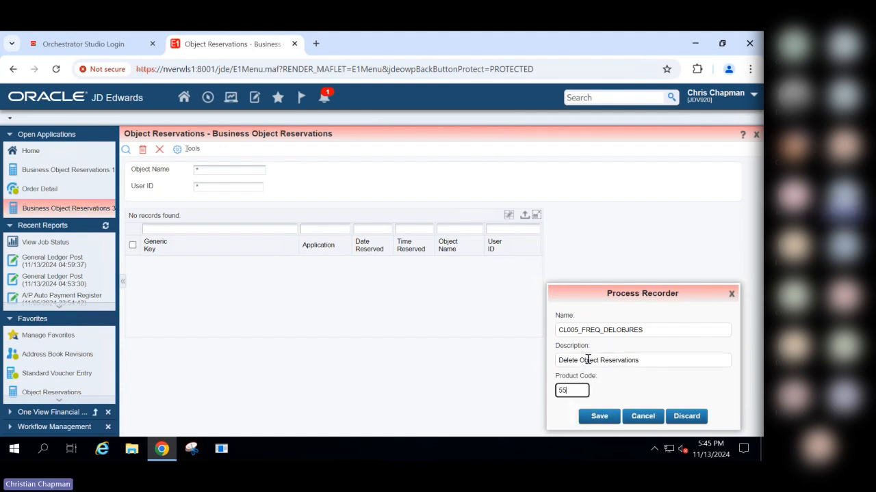
key("Tab")
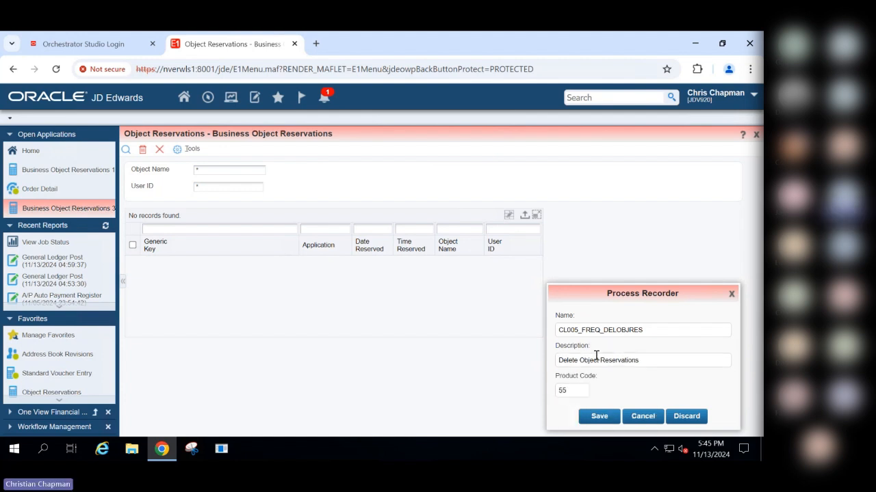
left_click(599, 419)
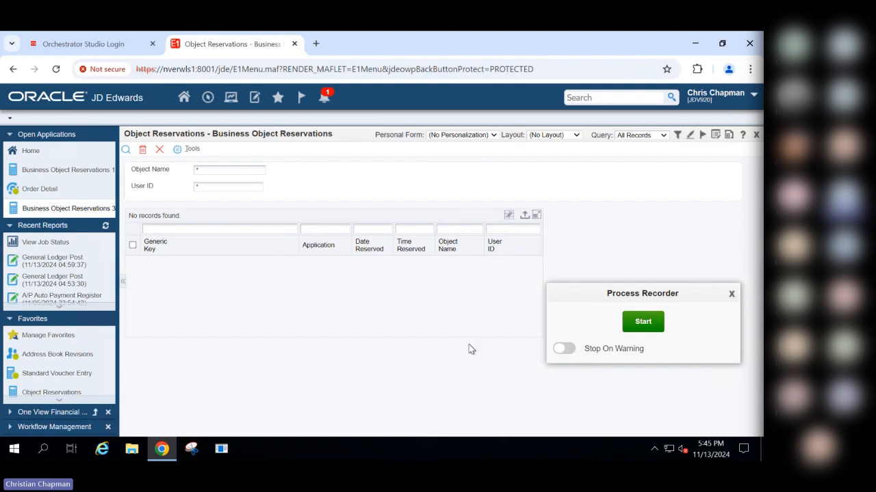
left_click(731, 295)
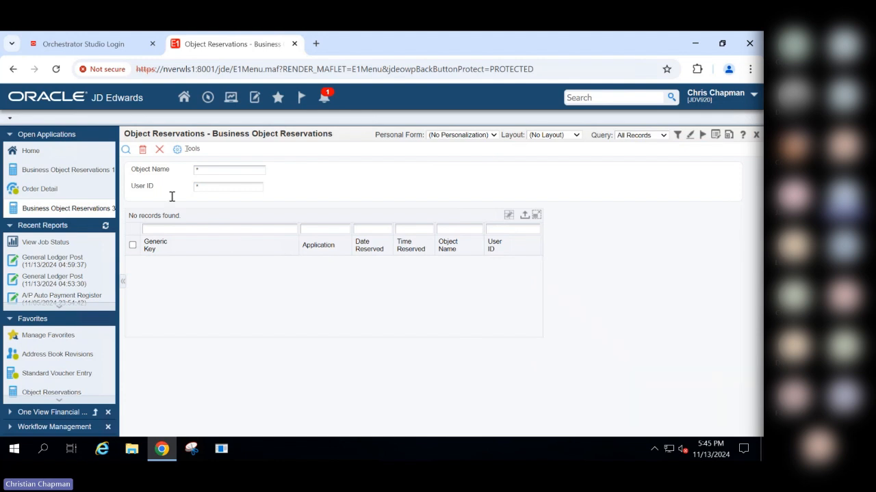
Switch to Orchestrator Studio, sign in with the saved user ID and account password, and dismiss the saved-password warning
left_click(102, 45)
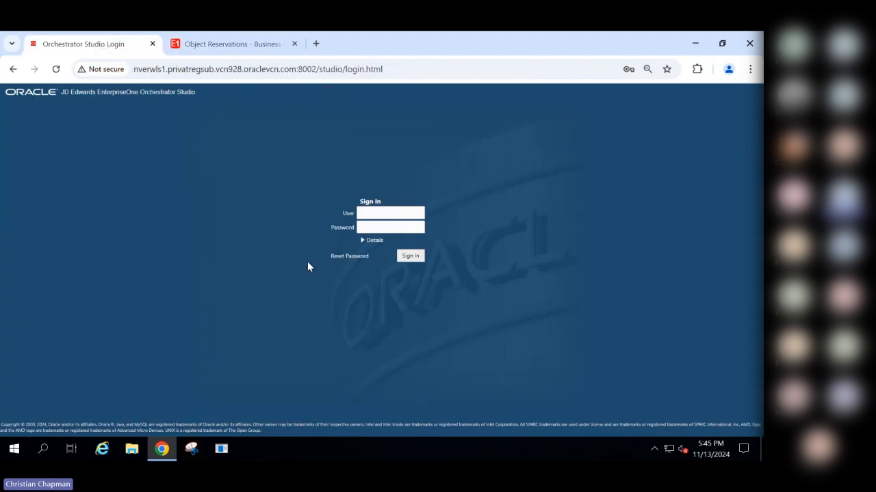
left_click(389, 211)
left_click(415, 277)
left_click(410, 256)
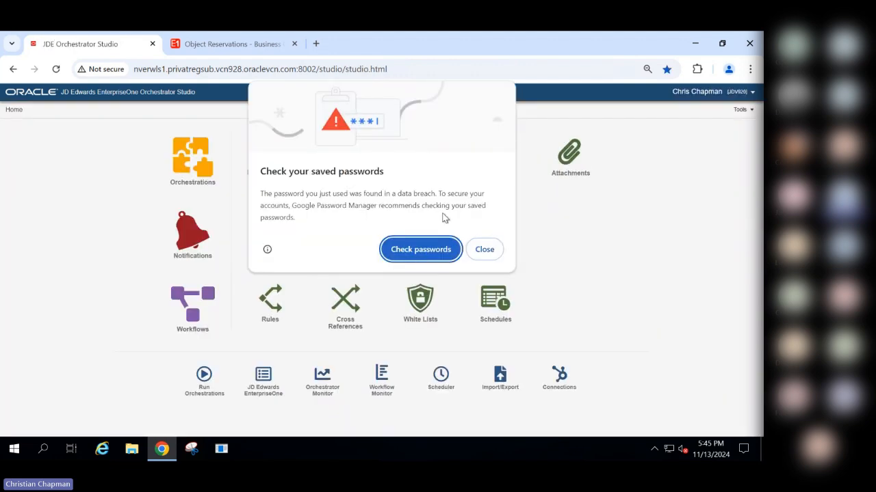
left_click(484, 250)
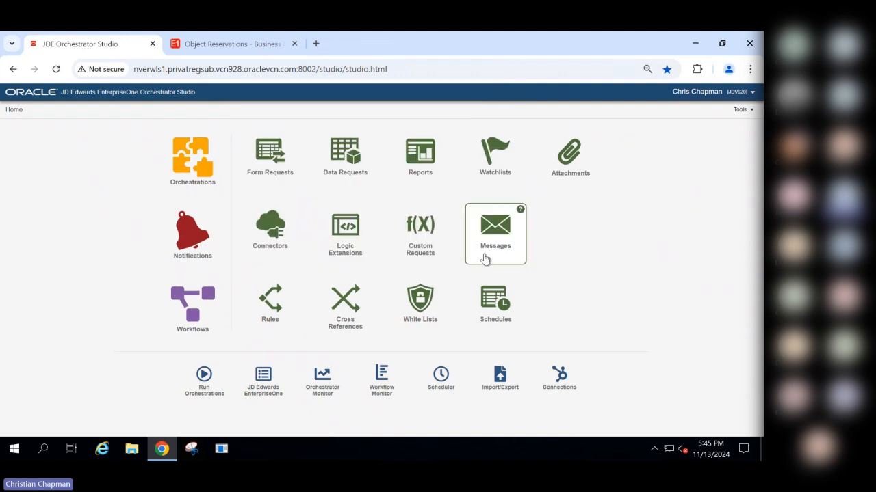
Search the form requests for CL005 and open CL005_FREQ_DELOBJRES
left_click(267, 160)
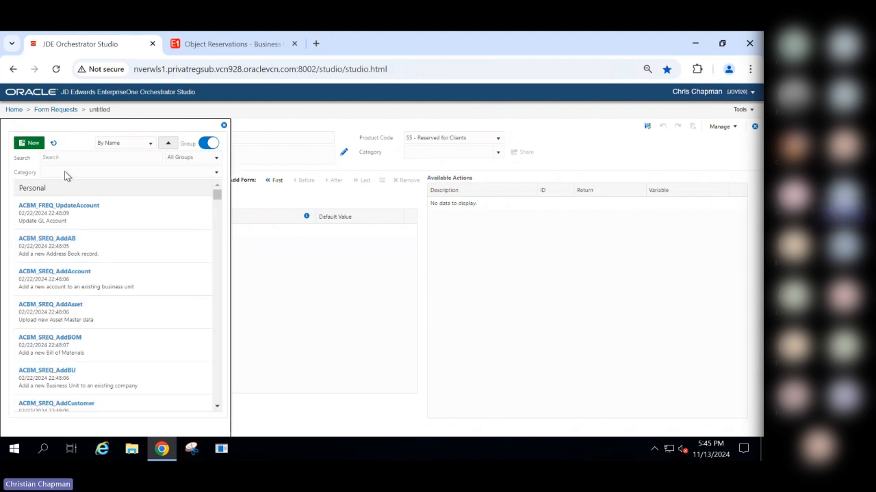
left_click(56, 158)
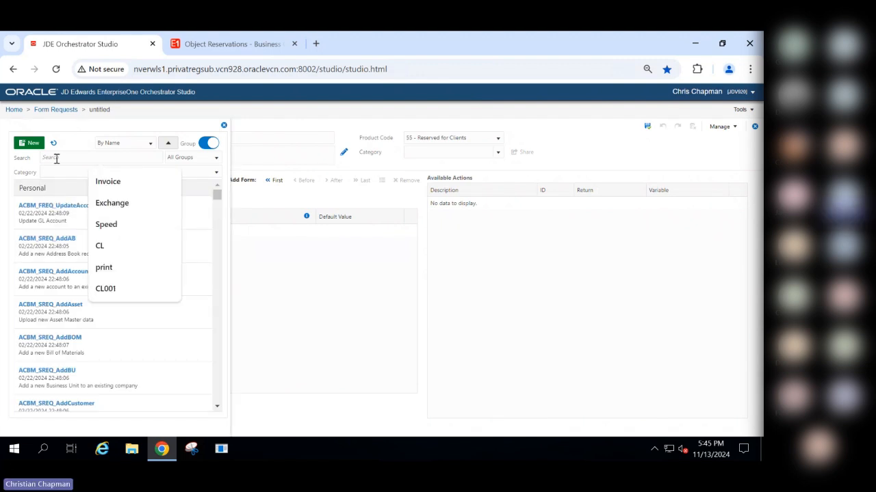
type("CL005")
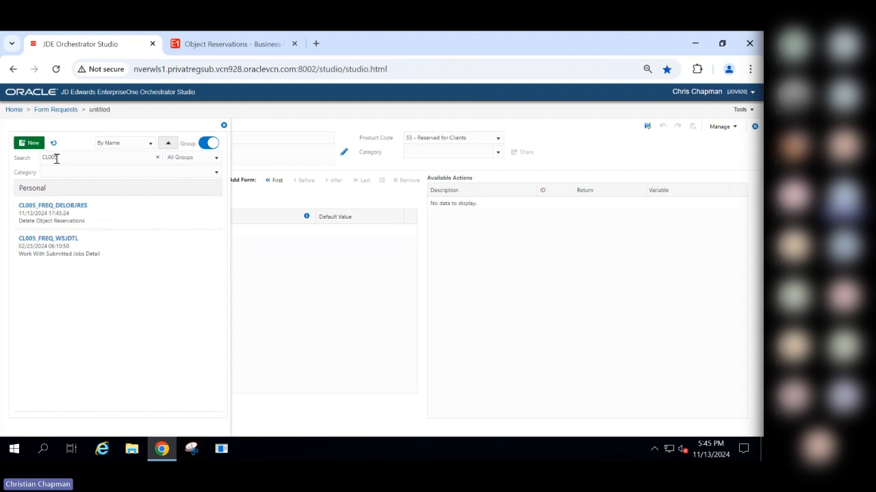
left_click(73, 219)
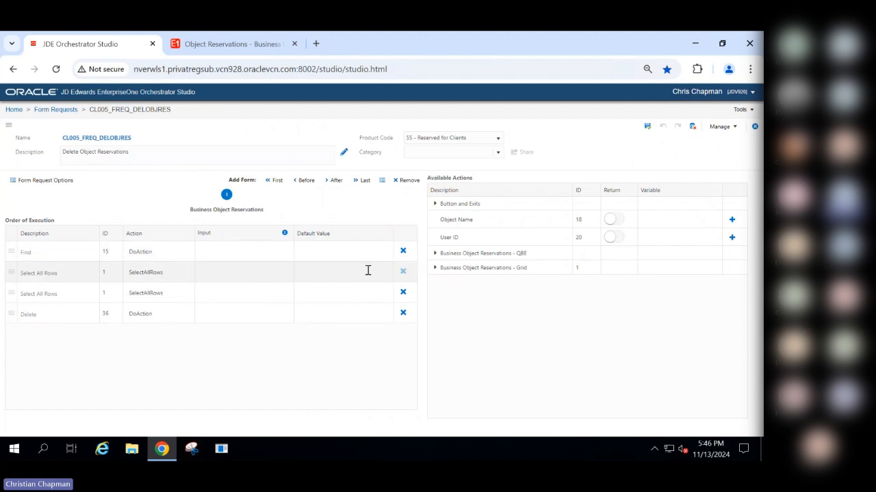
Remove the duplicate Select All Rows action from the order of execution and review the available QBE and Grid actions
left_click(403, 272)
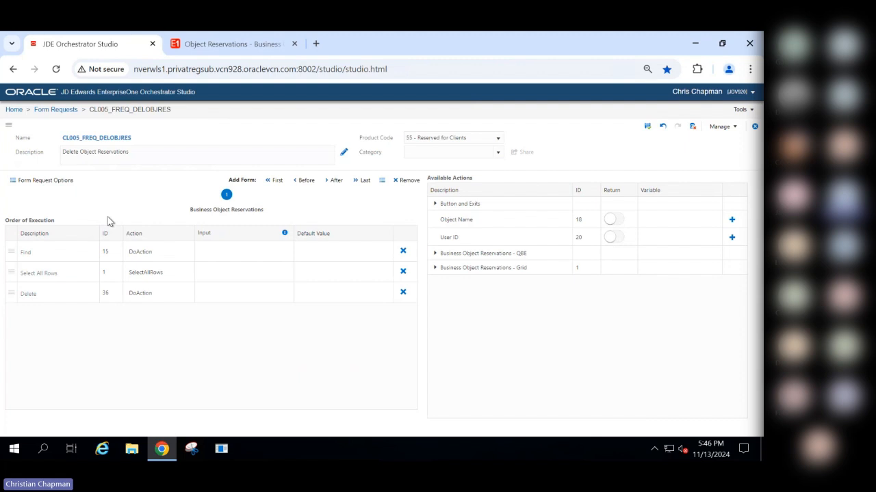
left_click(436, 254)
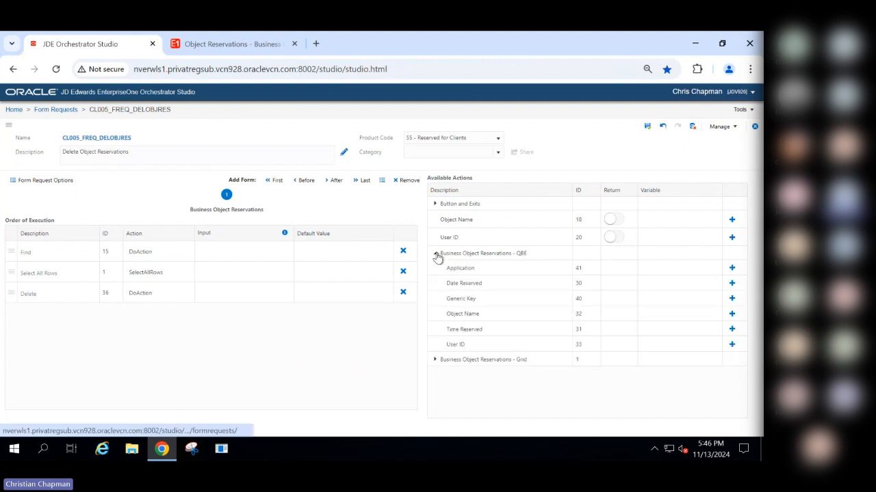
left_click(435, 360)
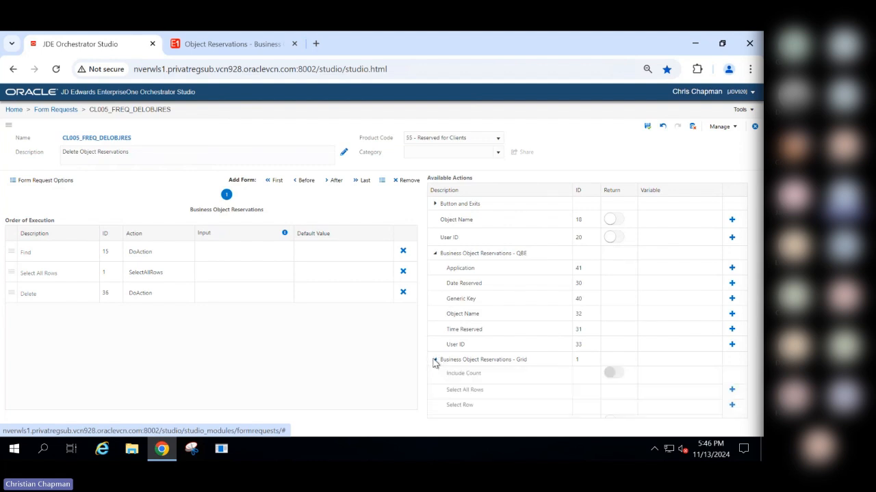
scroll(507, 284, "down", 3)
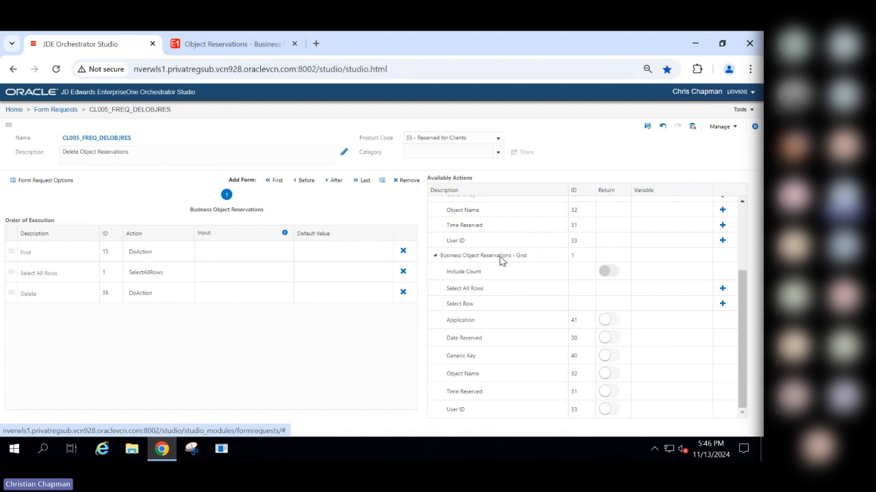
scroll(519, 295, "up", 3)
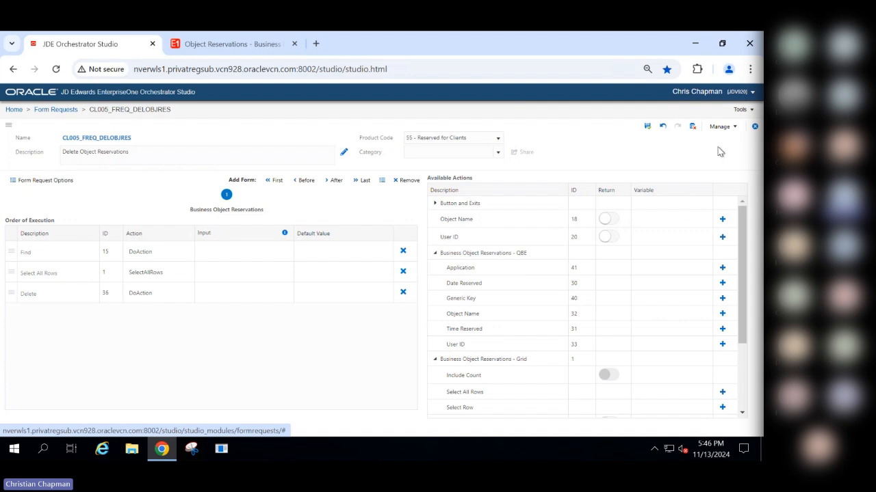
left_click(736, 126)
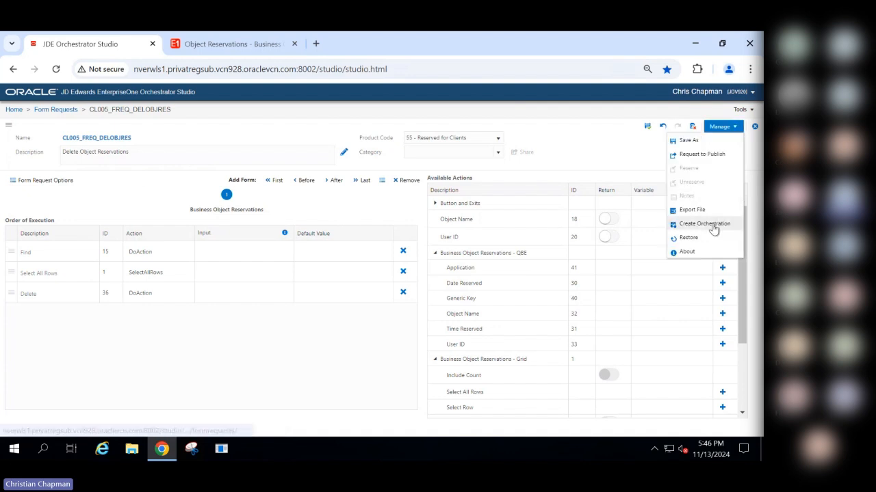
left_click(712, 226)
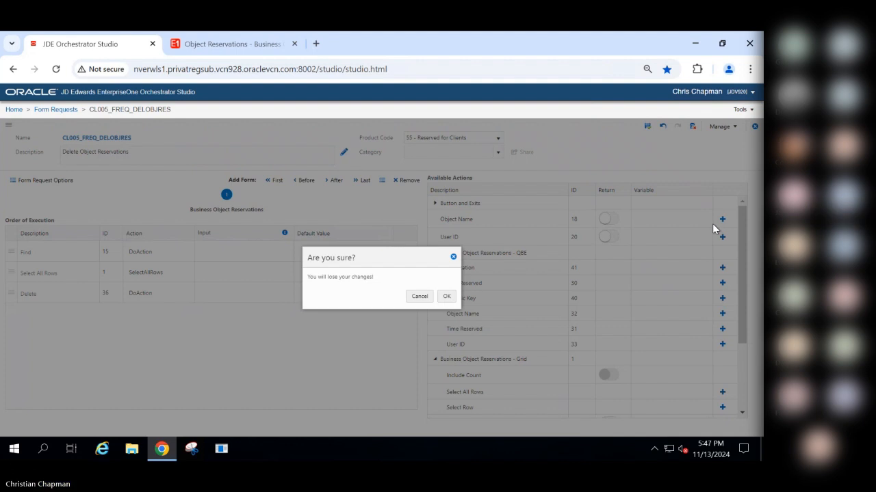
left_click(422, 297)
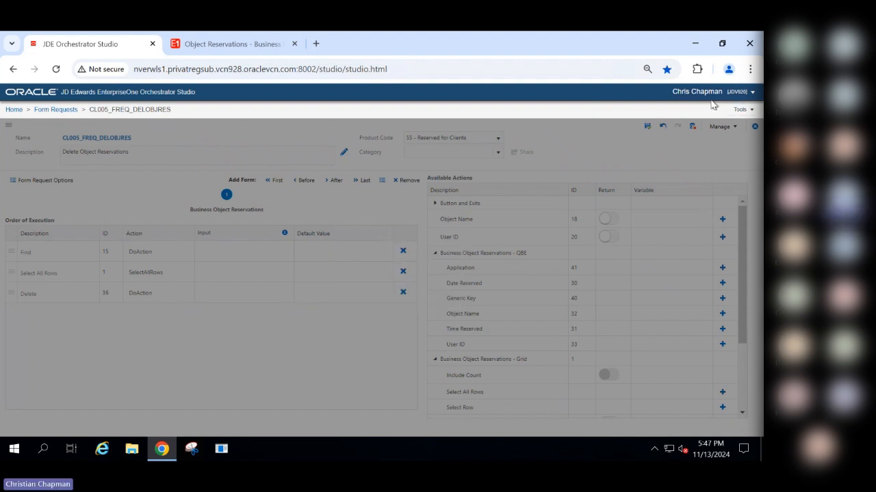
Save the CL005_FREQ_DELOBJRES form request and create an orchestration from it
left_click(648, 126)
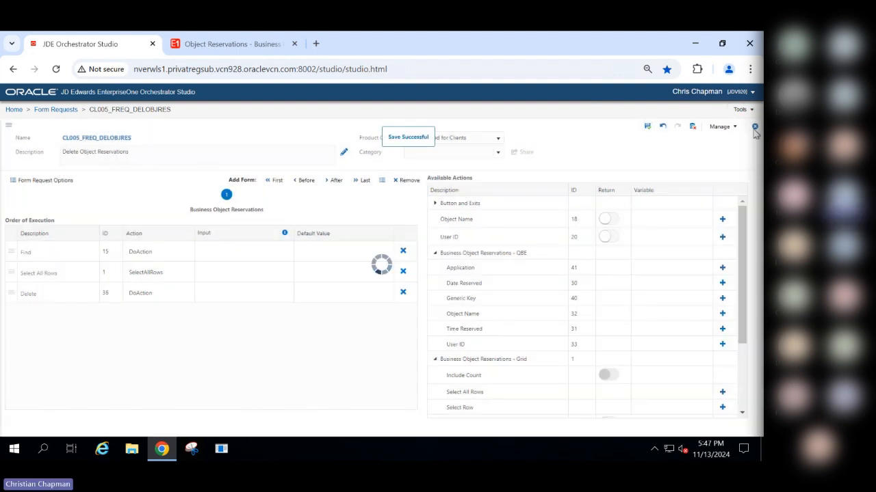
left_click(731, 129)
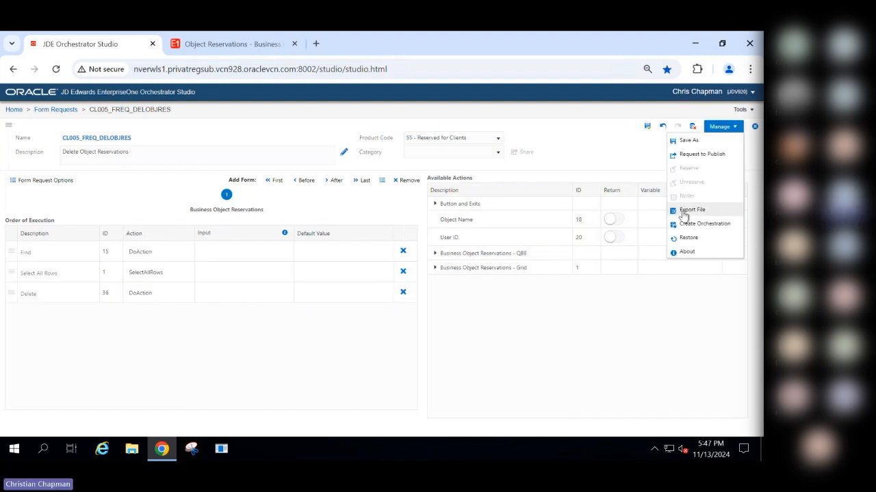
left_click(684, 226)
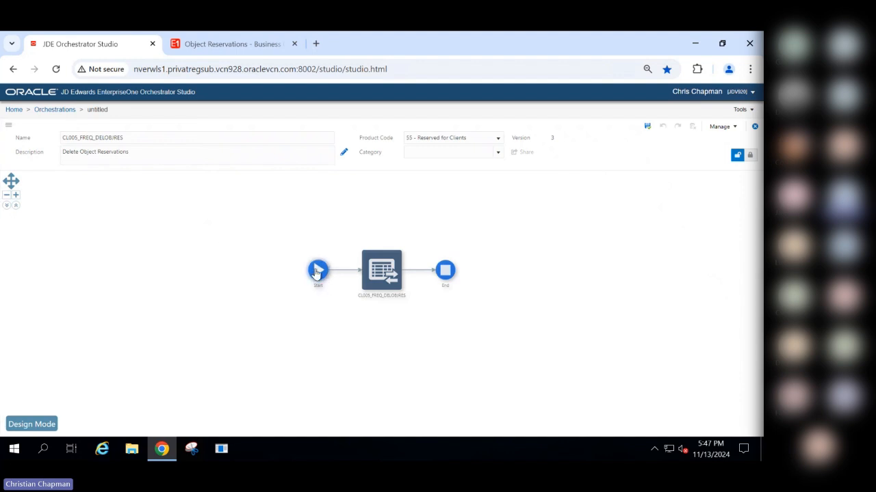
Enter design mode to view the step types available after the form request, and save the CL005_FREQ_DELOBJRES orchestration
mouse_move(385, 271)
left_click(31, 425)
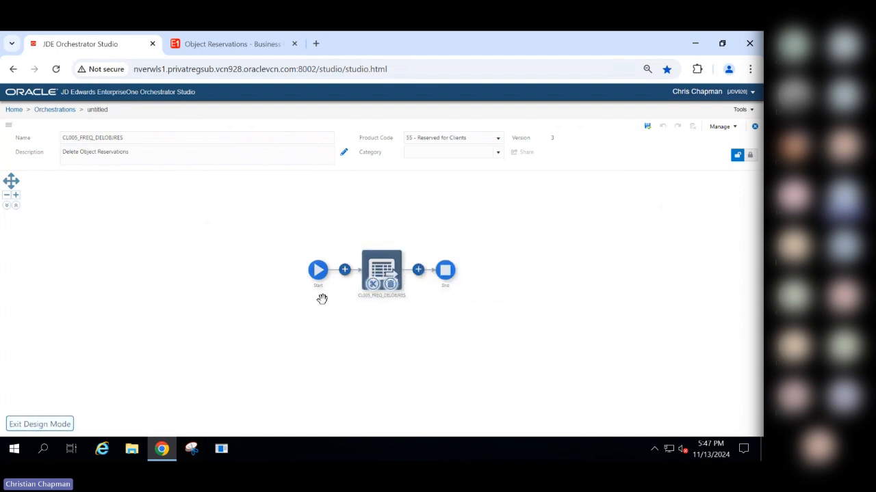
left_click(418, 270)
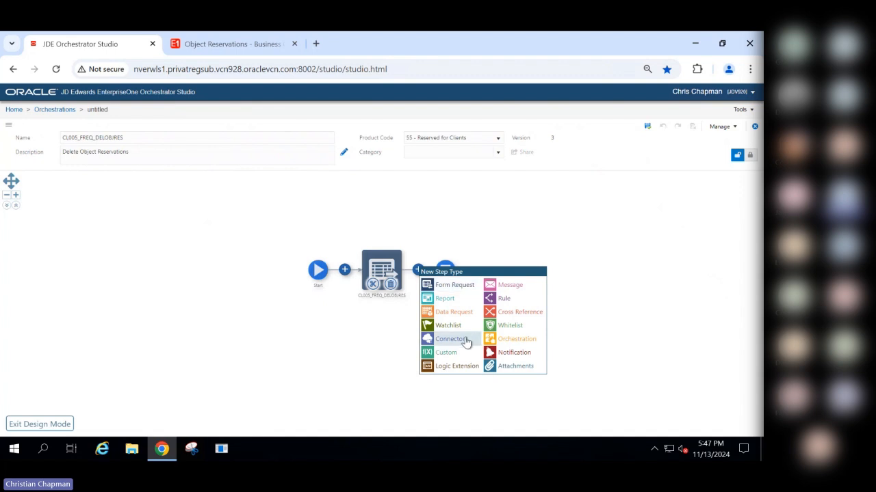
left_click(390, 337)
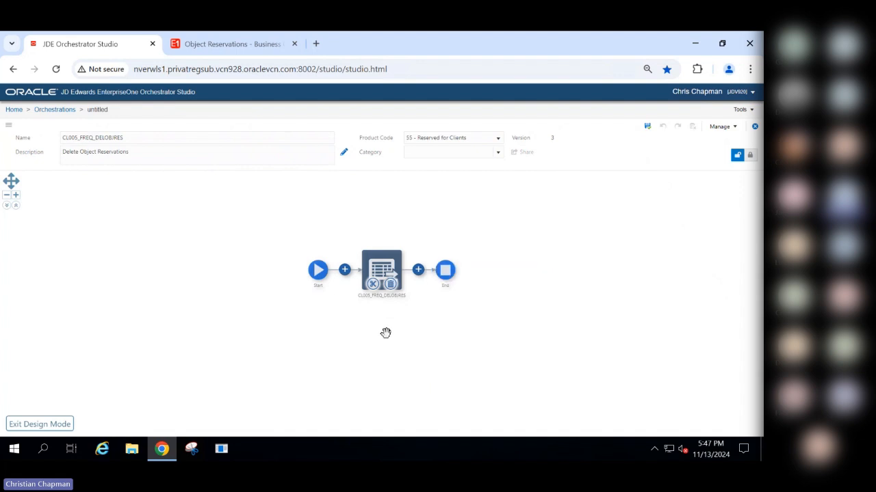
left_click(647, 129)
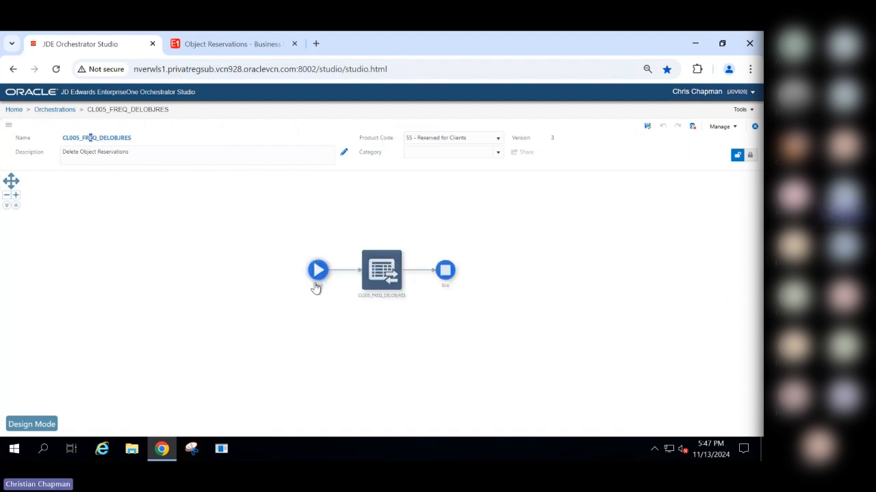
Switch back to JD Edwards and launch P4310 again through Fast Path
left_click(212, 47)
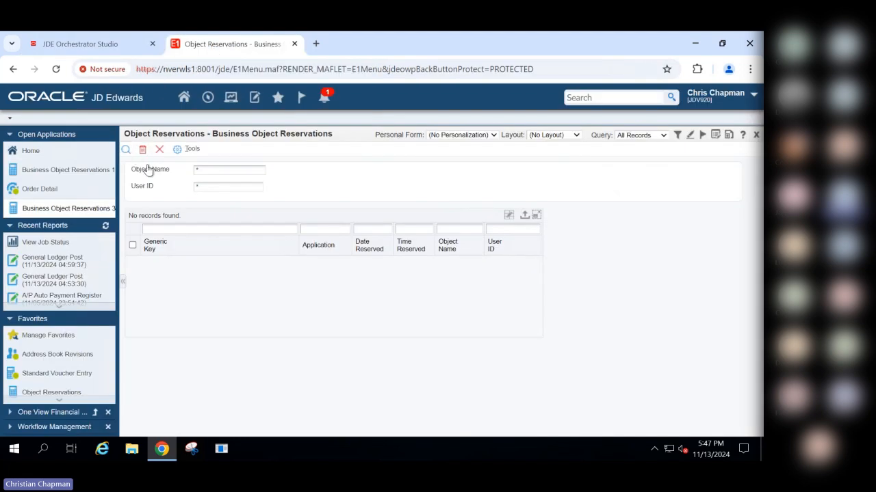
left_click(208, 98)
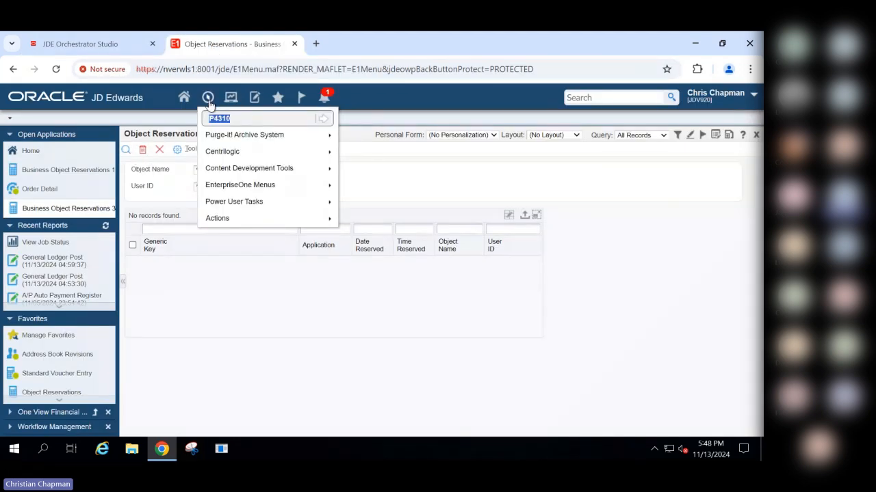
key("Return")
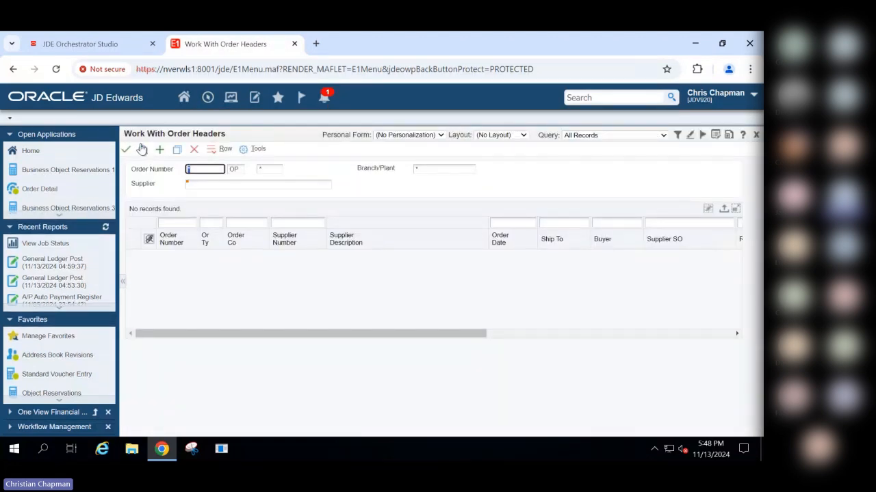
Find the purchase orders, open the second listed one in Order Detail to reserve it, and list the current object reservations
left_click(141, 149)
left_click(134, 270)
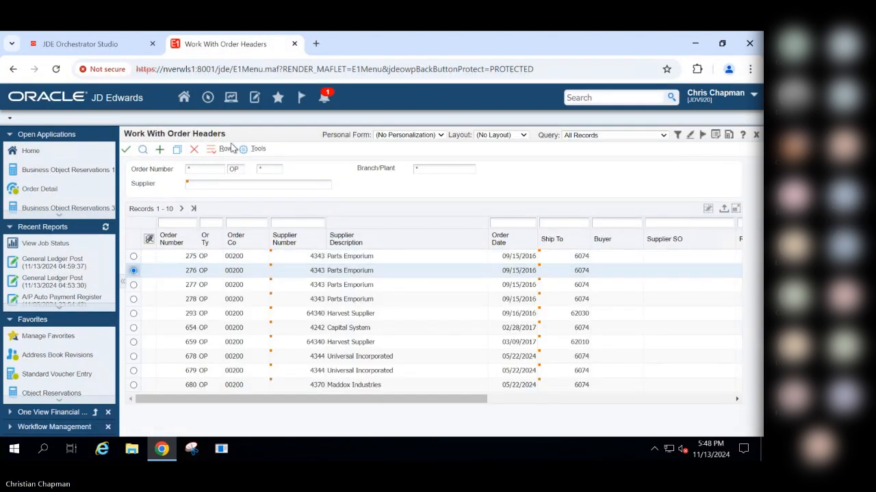
left_click(219, 152)
left_click(249, 225)
left_click(72, 169)
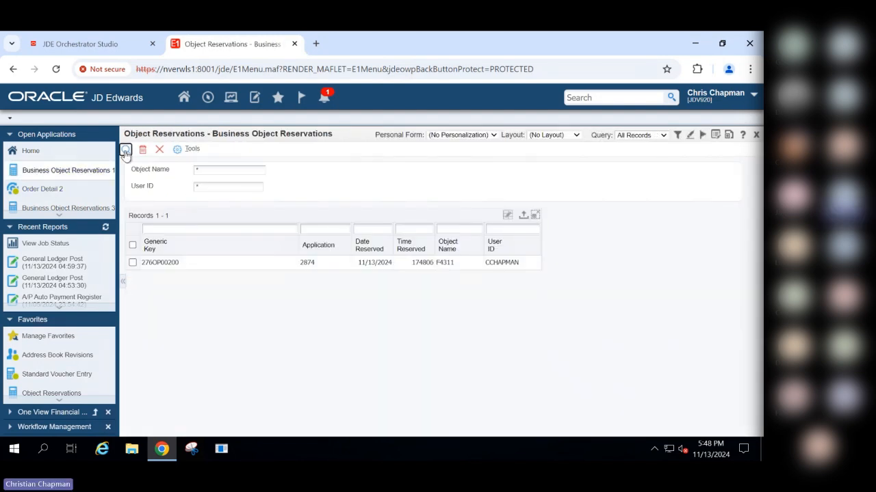
Switch to Orchestrator Studio, run the CL005_FREQ_DELOBJRES orchestration without input values, and recheck the reservations list in JD Edwards
left_click(80, 43)
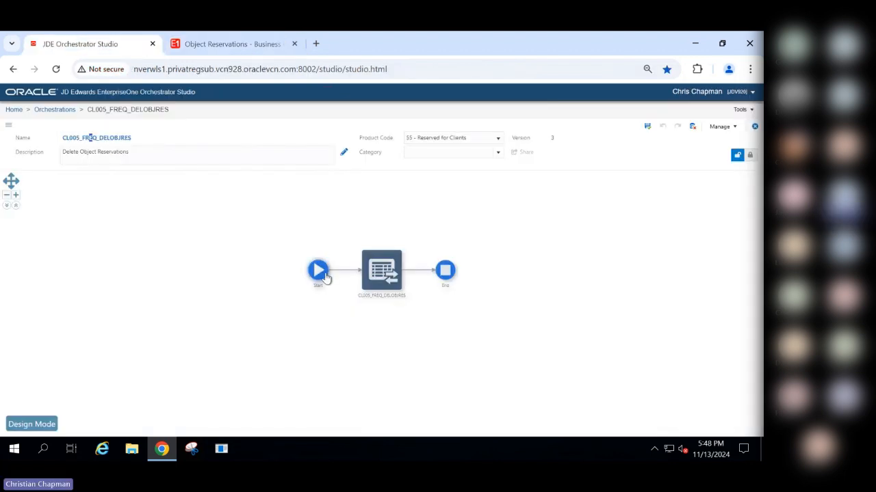
left_click(326, 277)
left_click(305, 257)
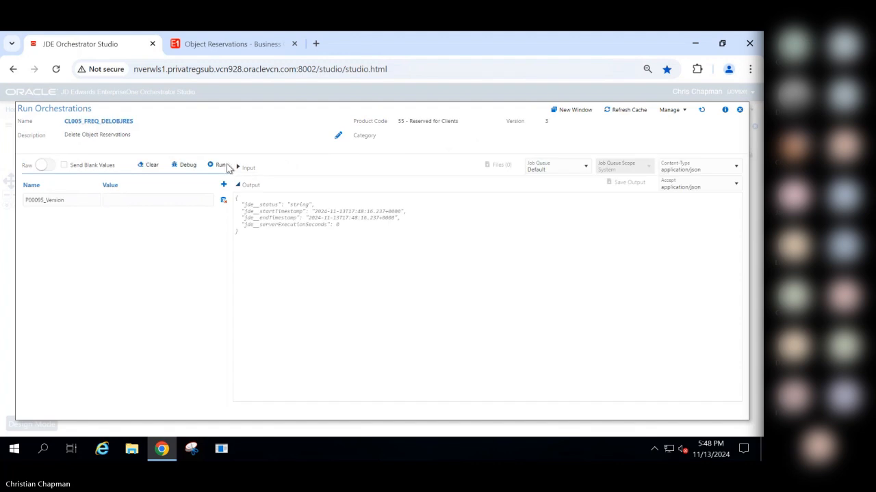
left_click(219, 164)
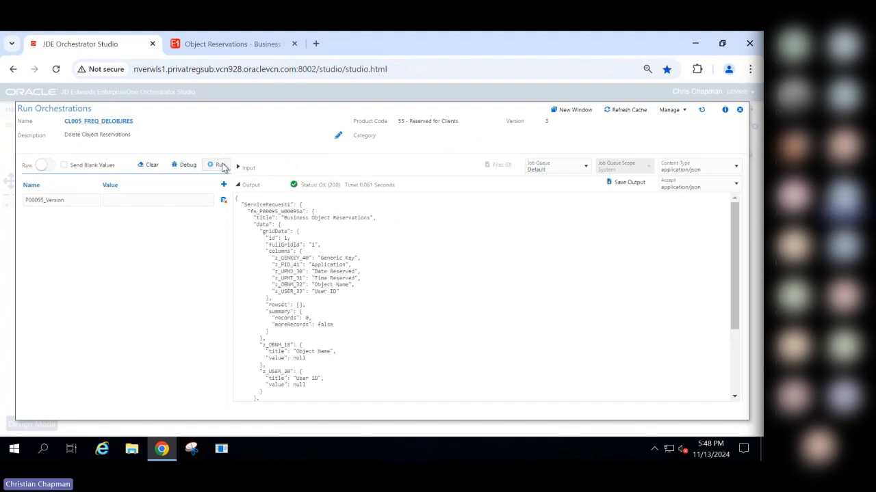
left_click(255, 44)
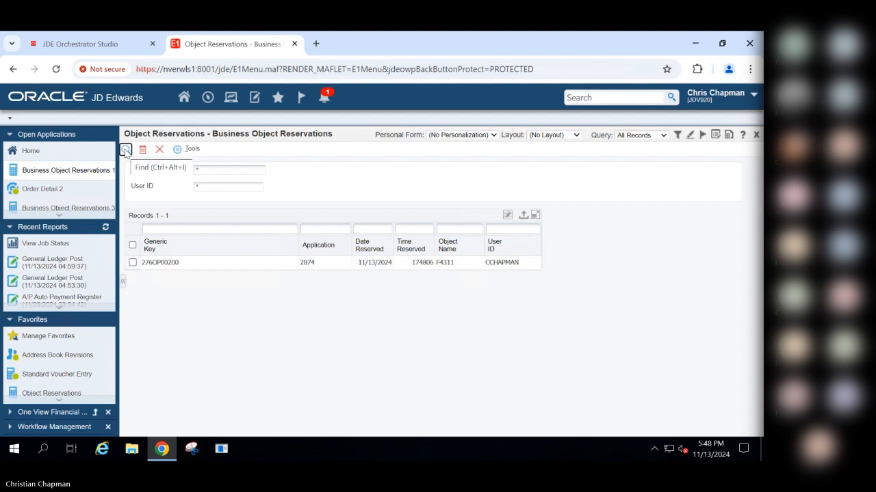
Return to Orchestrator Studio, close the run window, and review the Business Object Reservations form settings in the CL005_FREQ_DELOBJRES form request
left_click(142, 45)
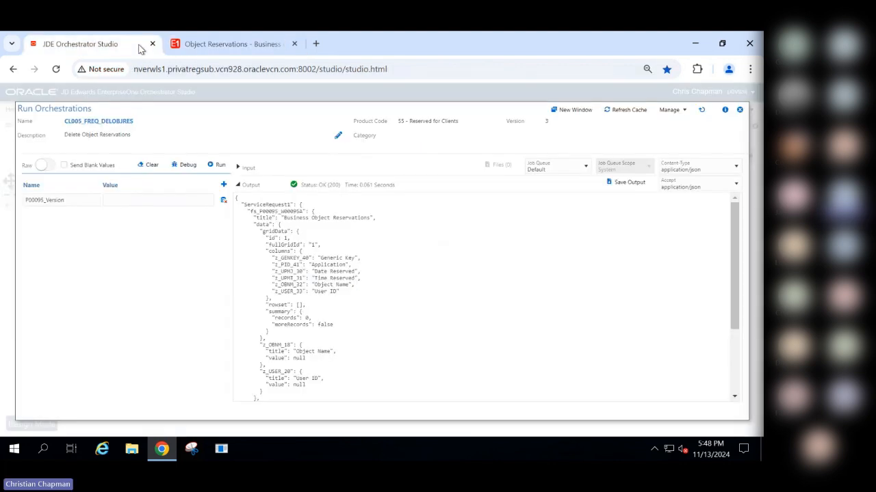
left_click(739, 110)
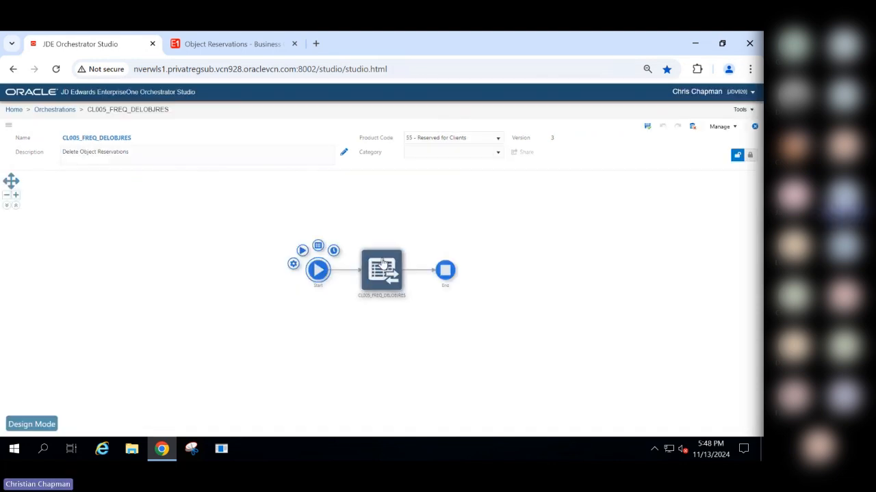
mouse_move(382, 263)
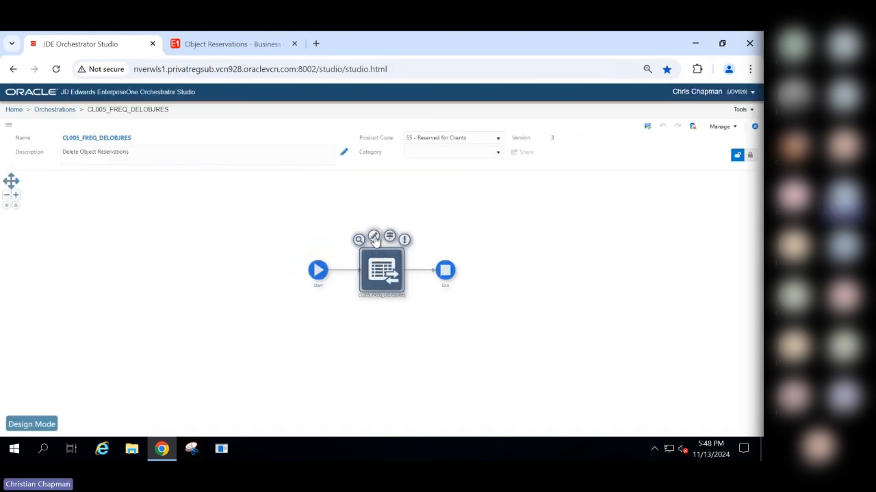
left_click(374, 238)
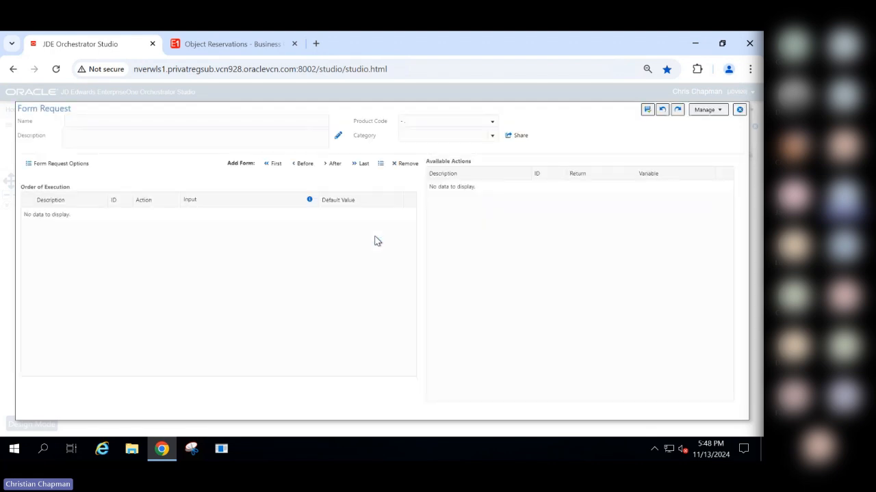
left_click(381, 164)
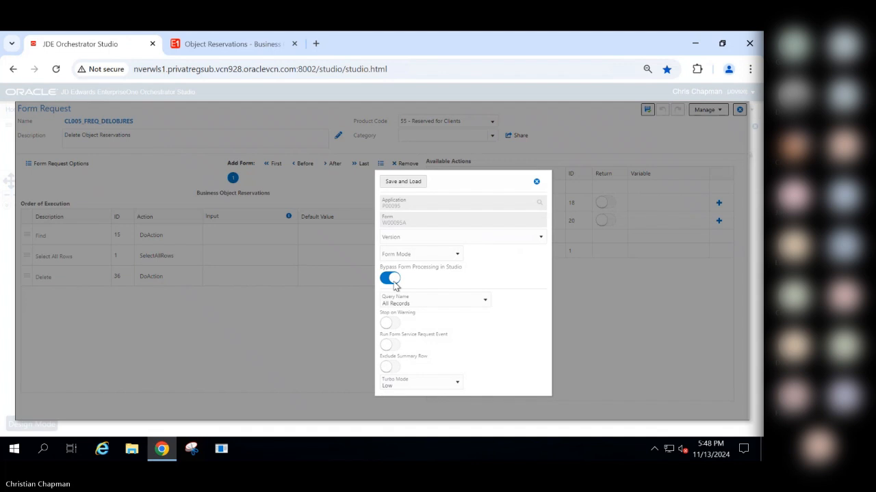
left_click(537, 182)
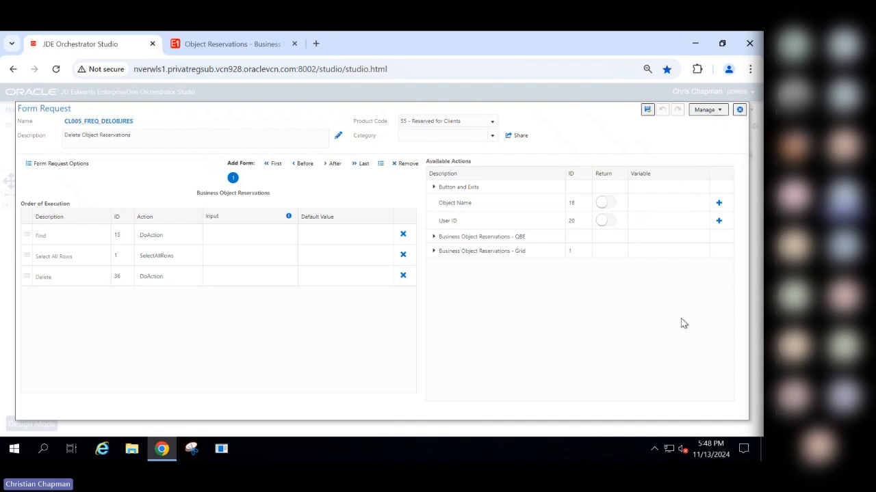
left_click(739, 111)
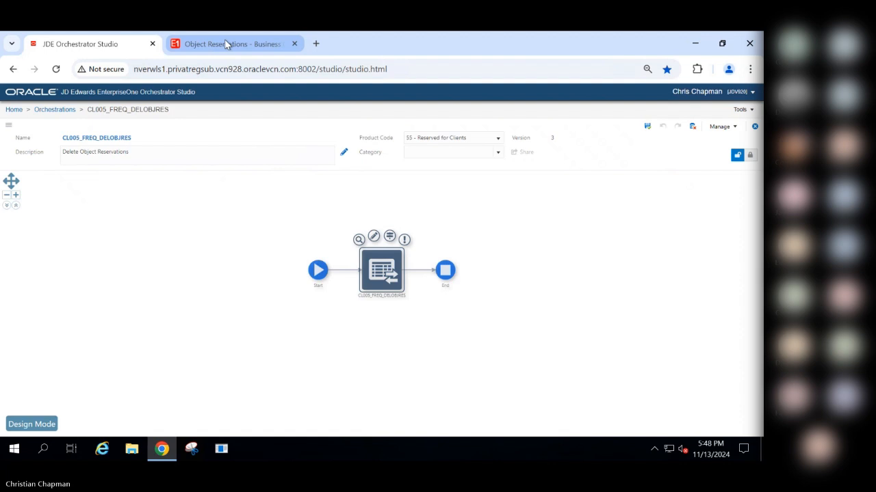
Switch to JD Edwards, refresh the object reservations, close the extra open forms, and launch Object Reservations again
left_click(225, 41)
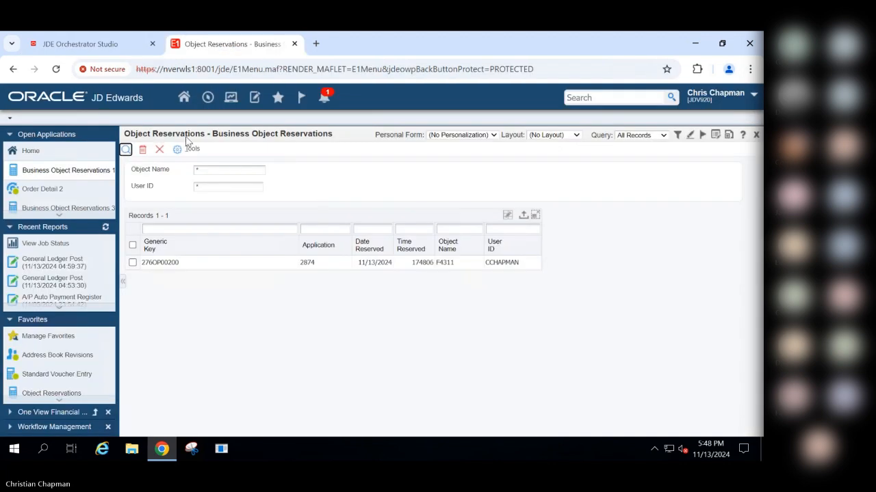
left_click(125, 151)
left_click(160, 150)
left_click(142, 149)
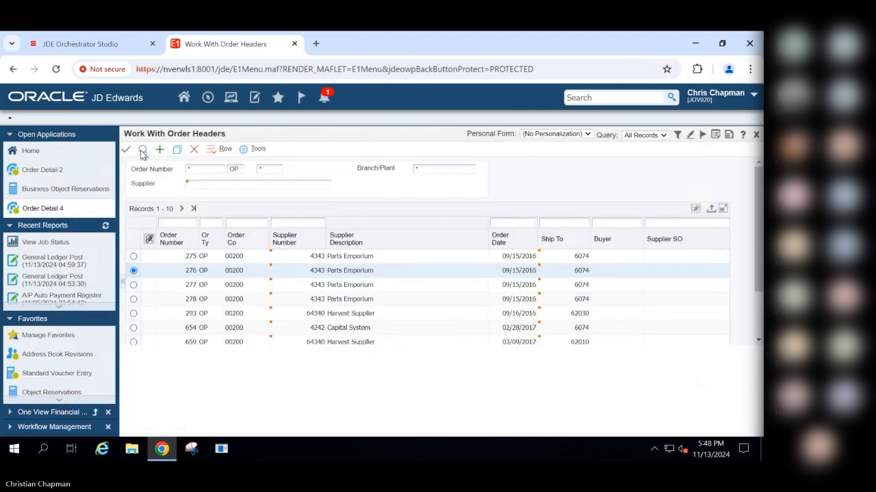
left_click(86, 191)
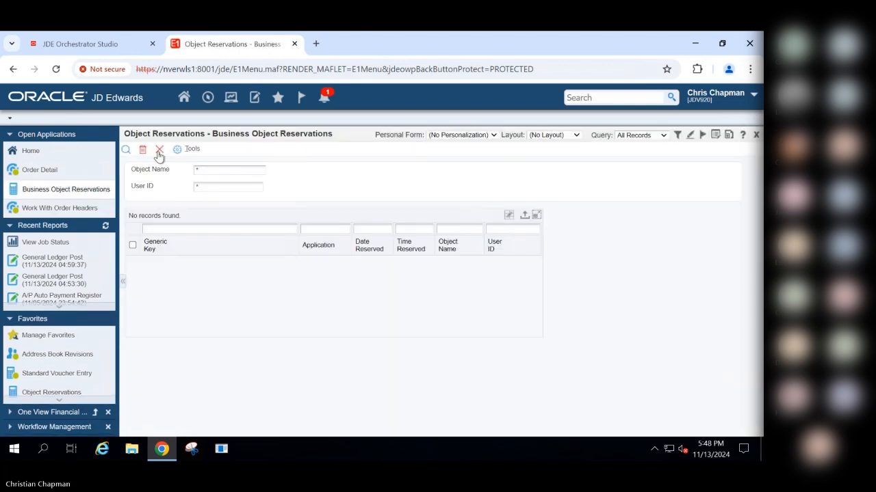
left_click(159, 150)
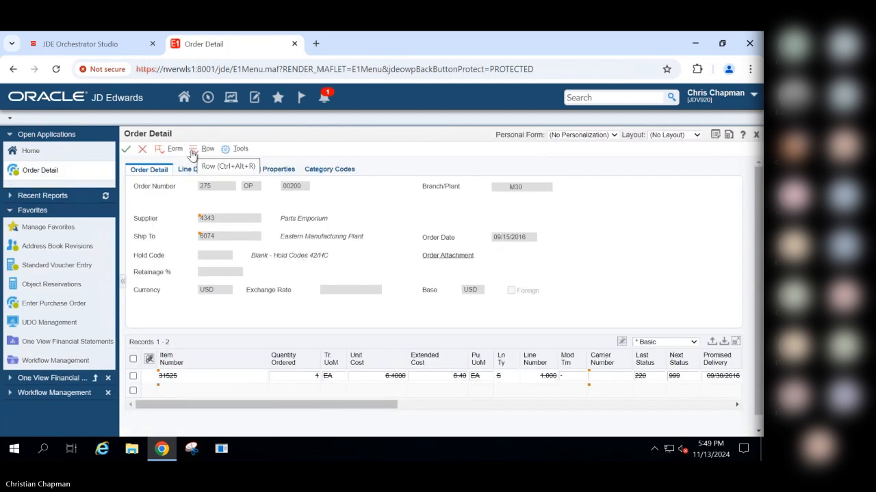
left_click(55, 275)
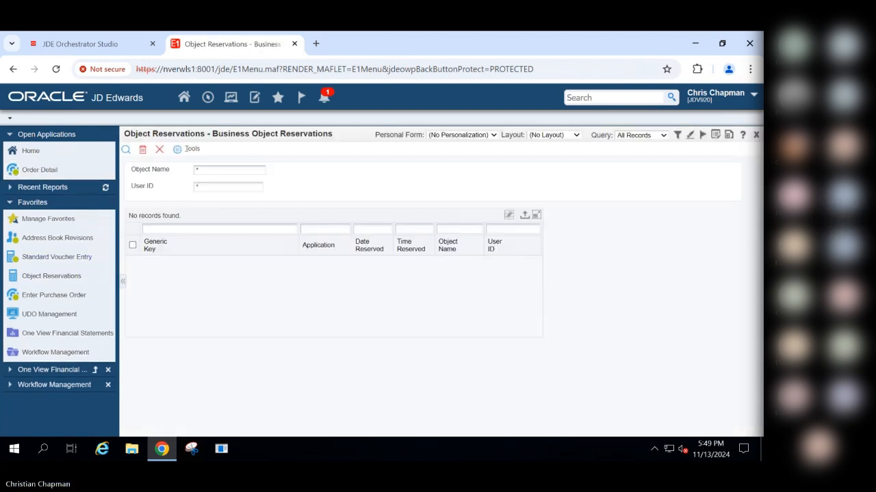
Start a new process recording from the Business Object Reservations form
left_click(752, 99)
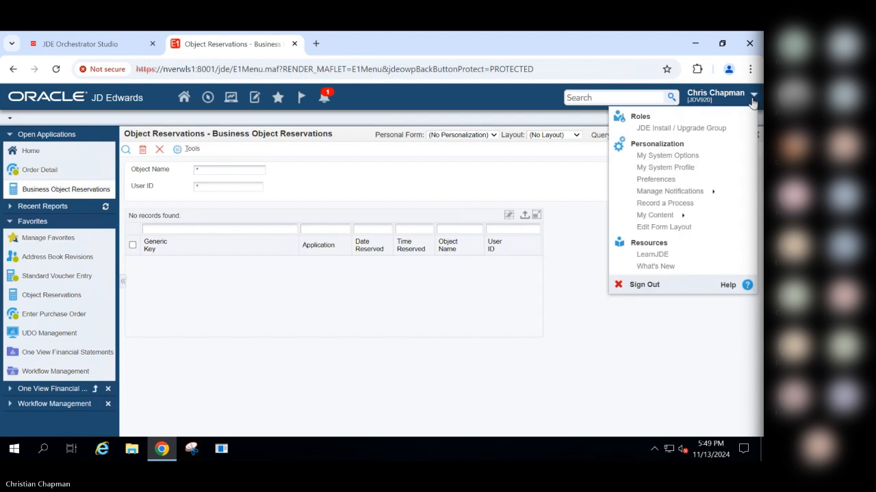
left_click(668, 206)
left_click(643, 321)
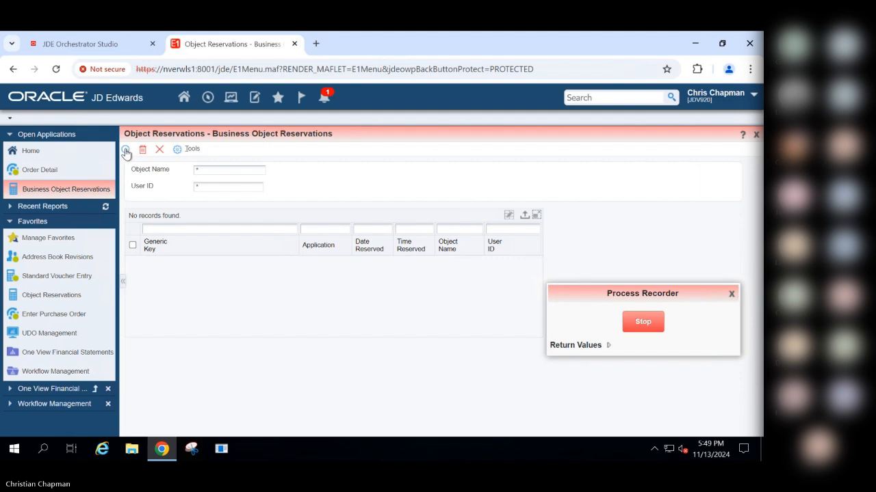
Close the open purchase order in Order Detail and switch back to the CL005_FREQ_DELOBJRES orchestration in Orchestrator Studio
left_click(65, 170)
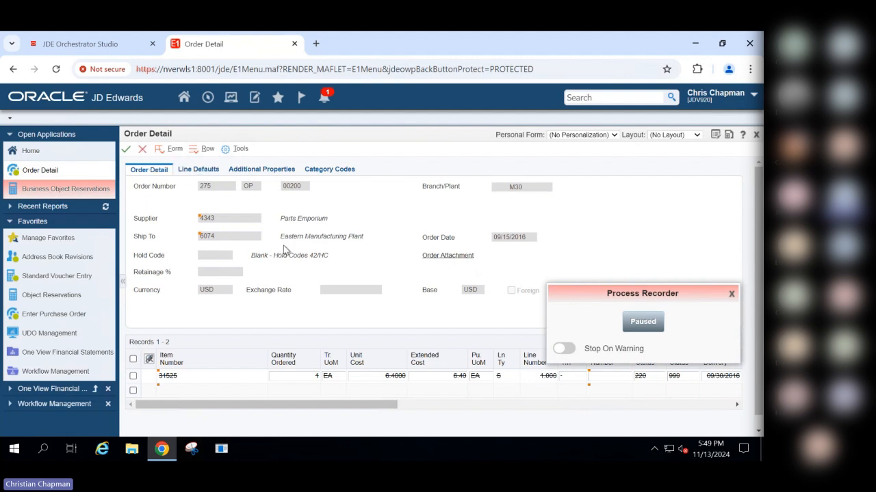
left_click(141, 152)
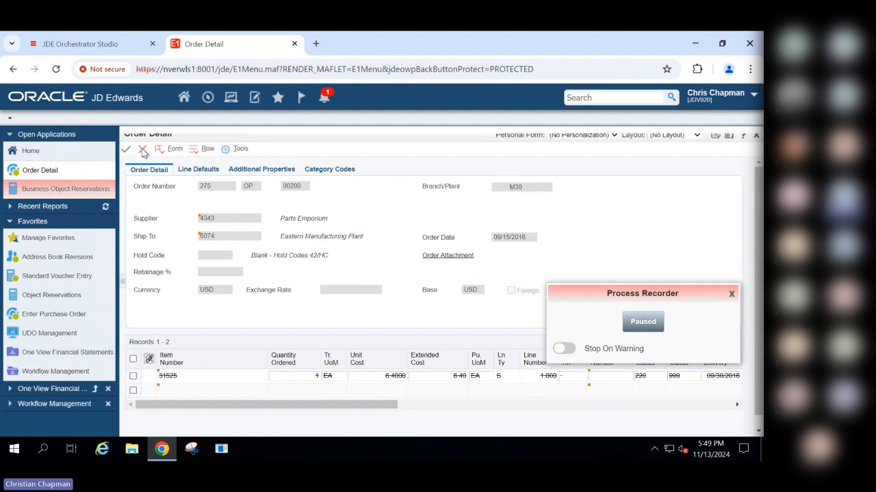
left_click(141, 44)
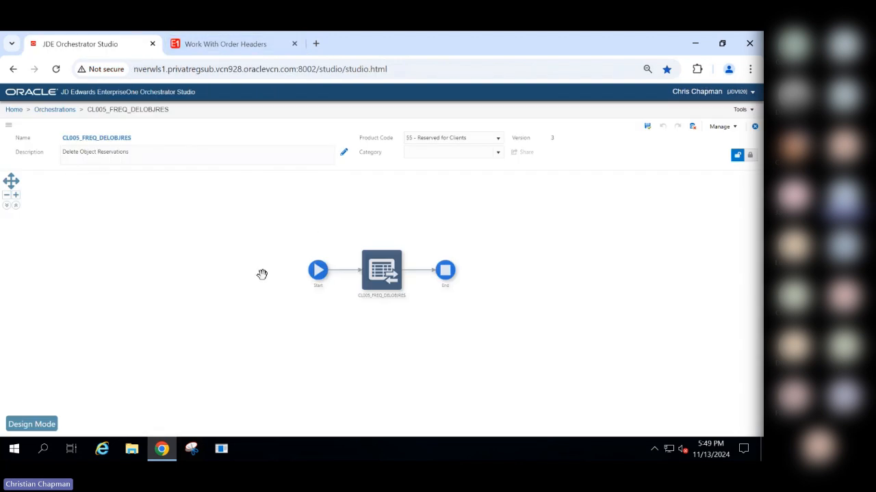
Open the CL005_FREQ_DELOBJRES form request of the orchestration for editing
scroll(262, 274, "up", 3)
scroll(296, 269, "down", 4)
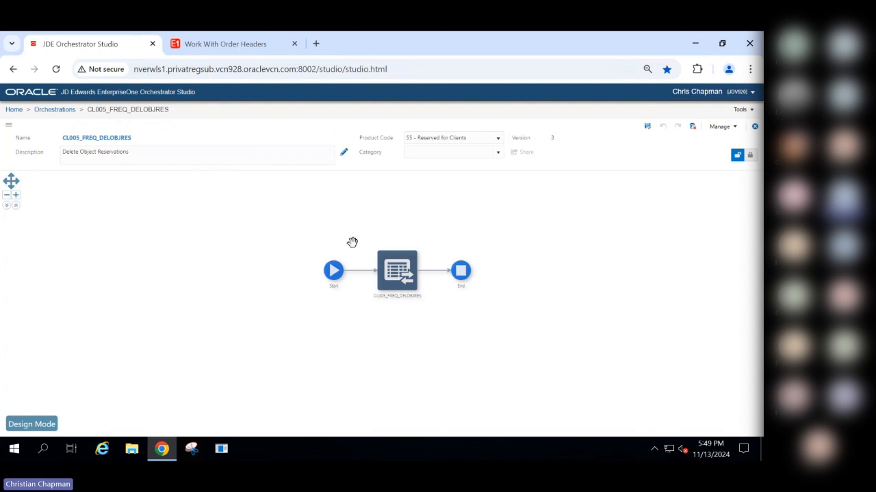
mouse_move(398, 268)
left_click(391, 265)
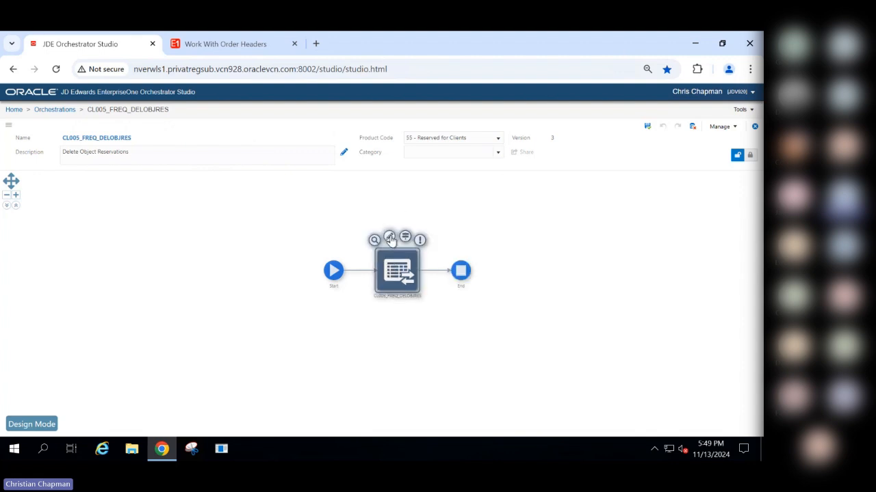
left_click(390, 237)
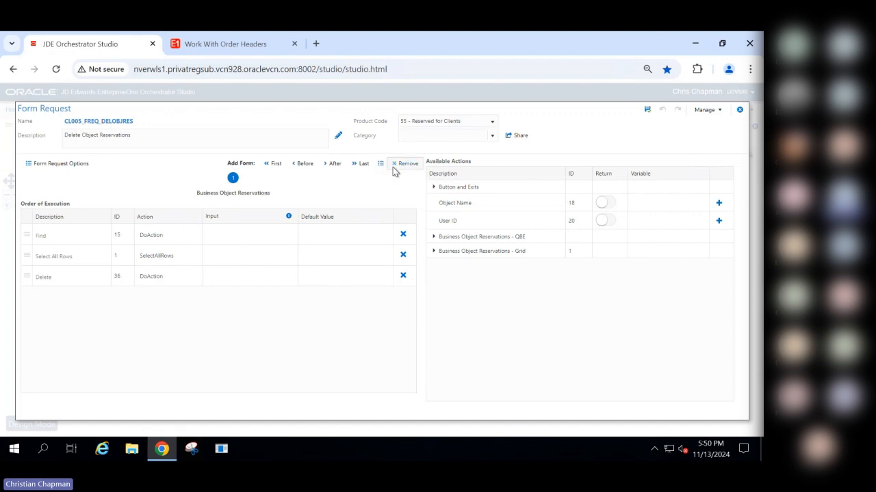
Switch to JD Edwards EnterpriseOne and close the Process Recorder on Work With Order Headers
left_click(255, 44)
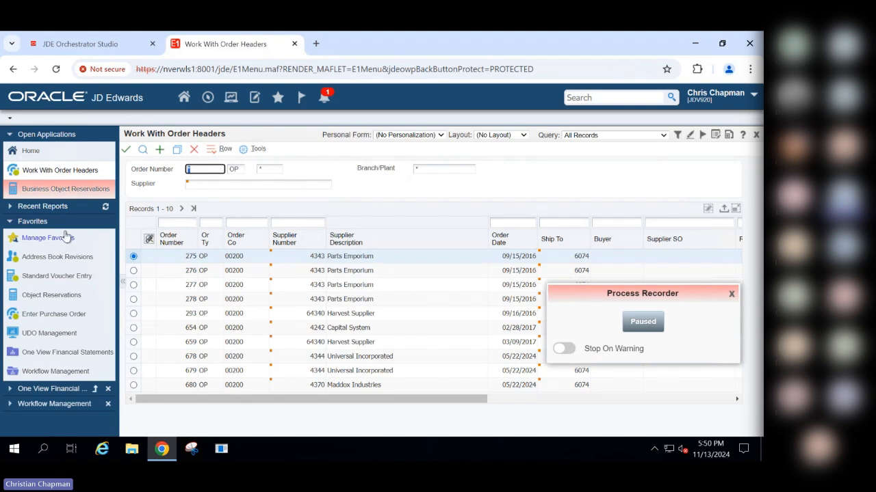
left_click(663, 135)
left_click(482, 191)
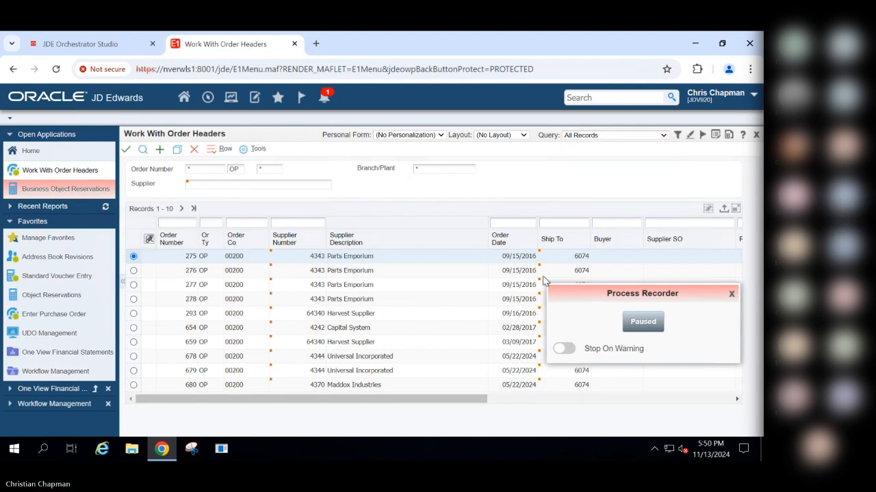
left_click(730, 293)
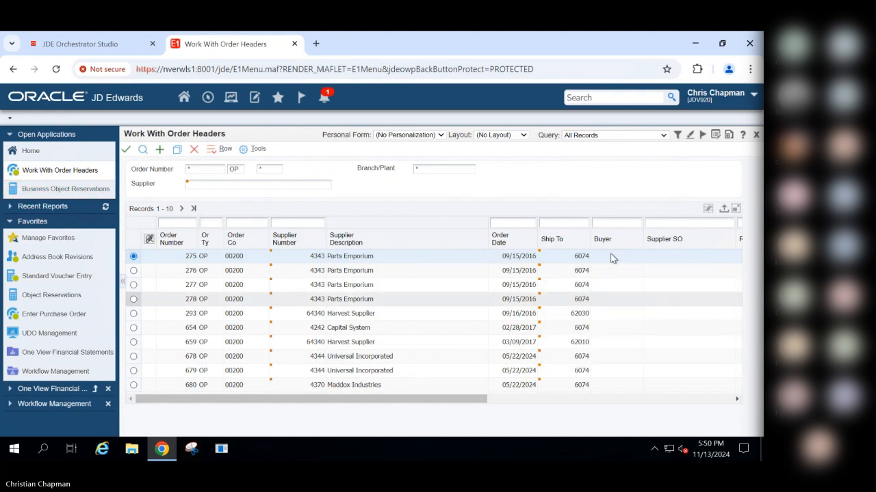
In Business Object Reservations, select the shared NotToday query and show its conditions in the Query Manager
left_click(52, 192)
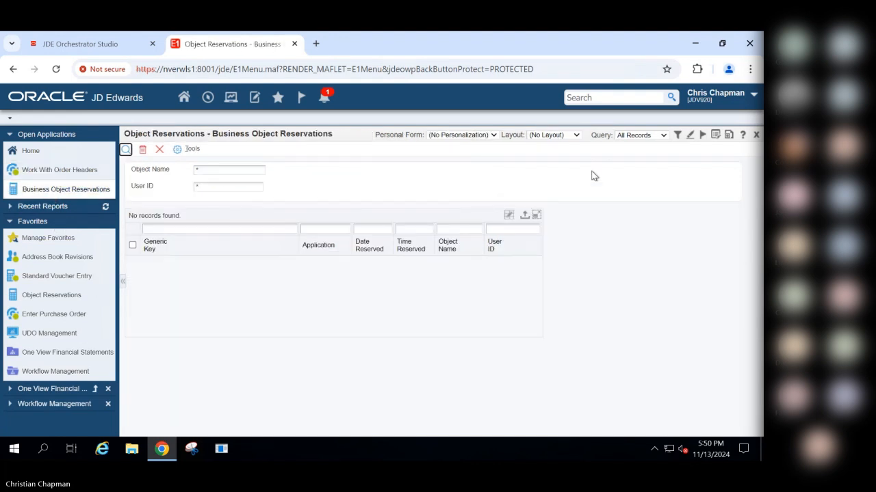
left_click(662, 136)
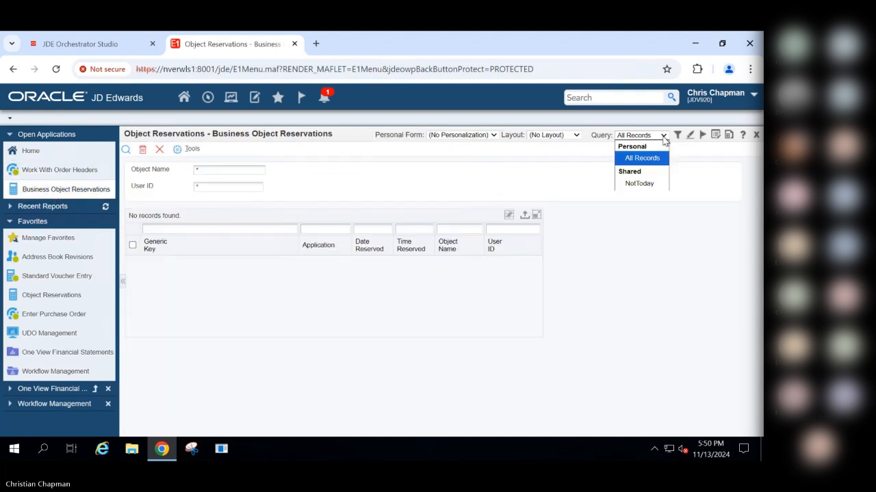
left_click(646, 185)
left_click(679, 135)
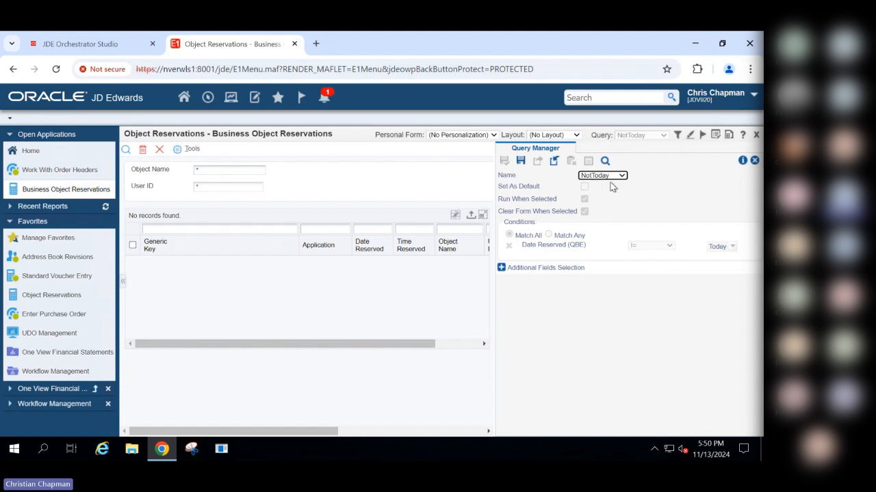
Back in Orchestrator Studio, pick the NotToday query in the Business Object Reservations form options, close the options and save the form request
left_click(90, 41)
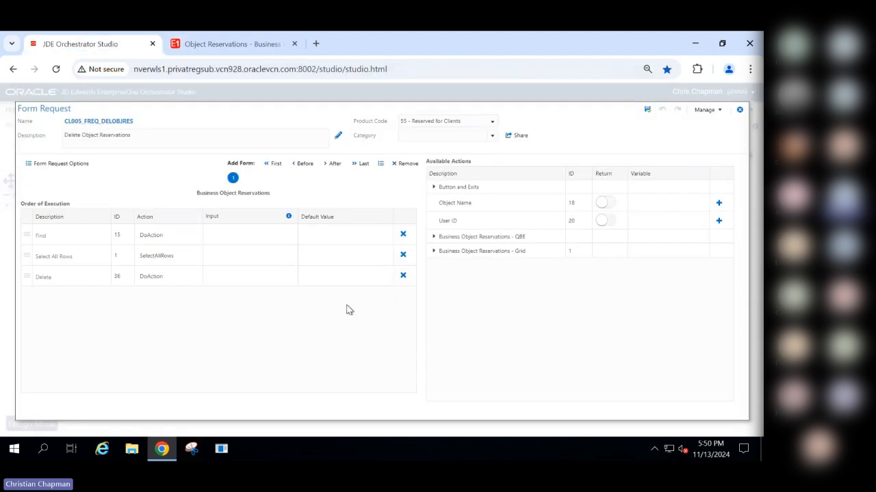
left_click(380, 166)
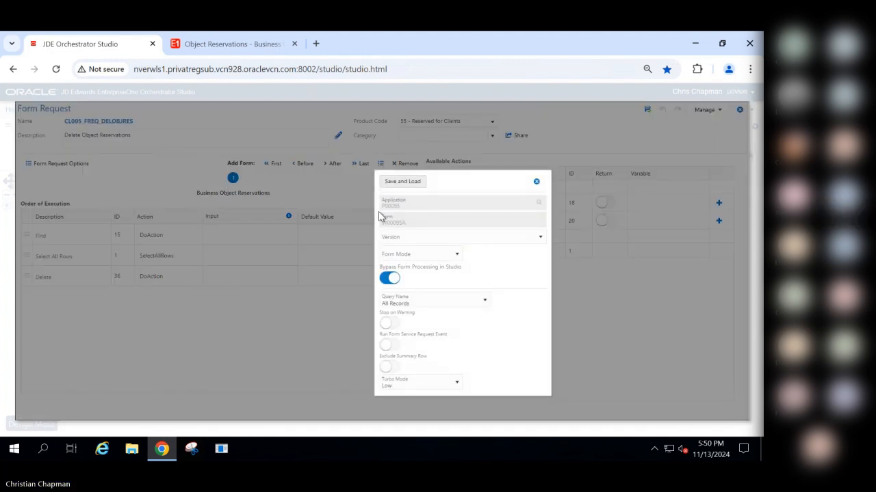
left_click(455, 308)
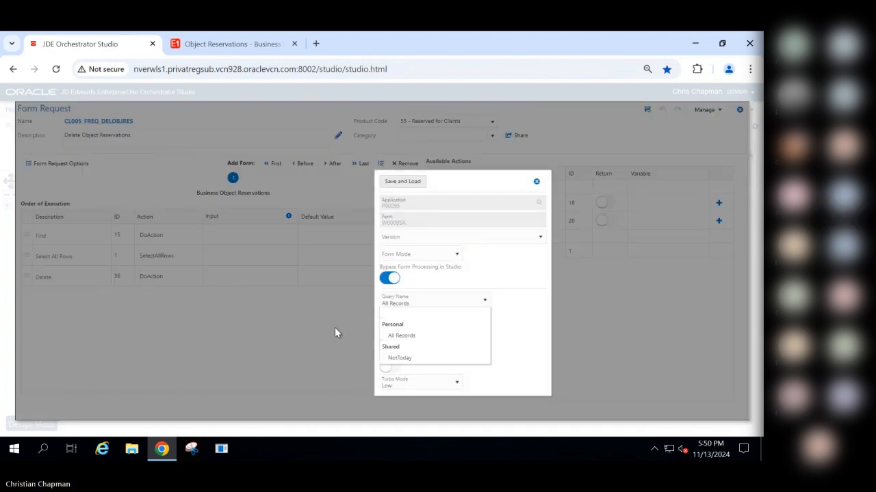
left_click(402, 358)
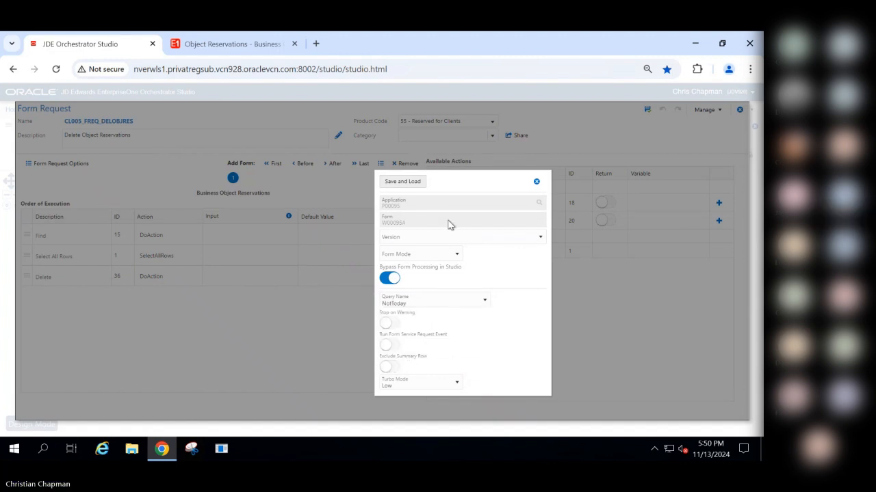
left_click(536, 182)
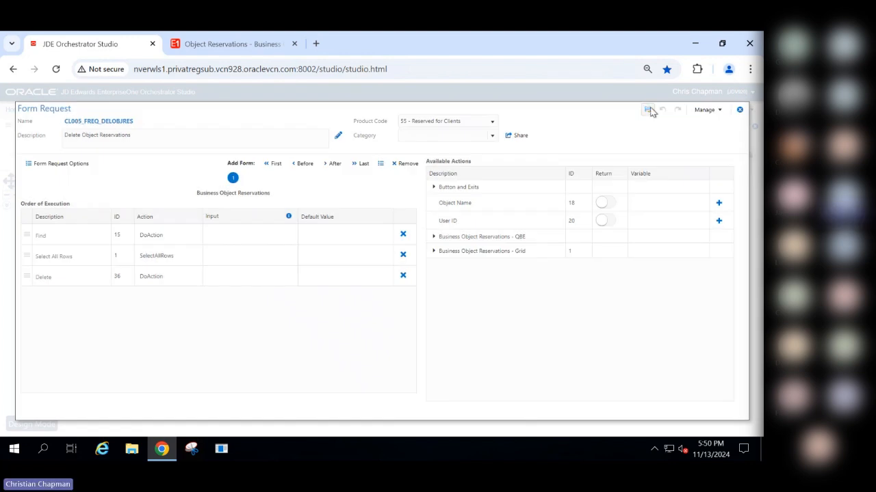
left_click(648, 110)
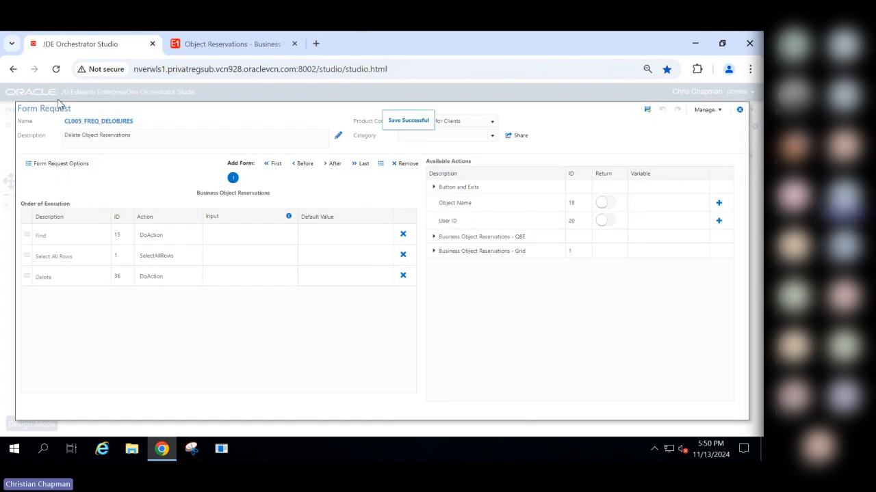
In JD Edwards EnterpriseOne, open the order detail of the second Parts Emporium order and list all object reservations
left_click(212, 47)
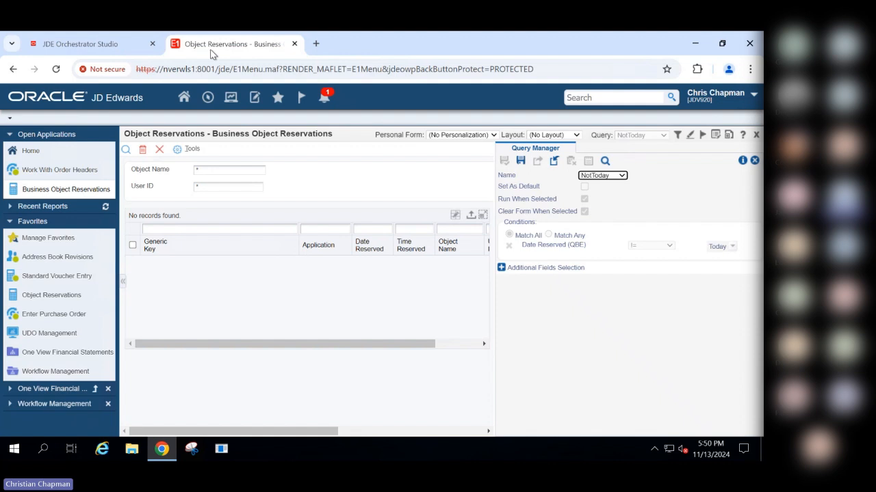
left_click(159, 151)
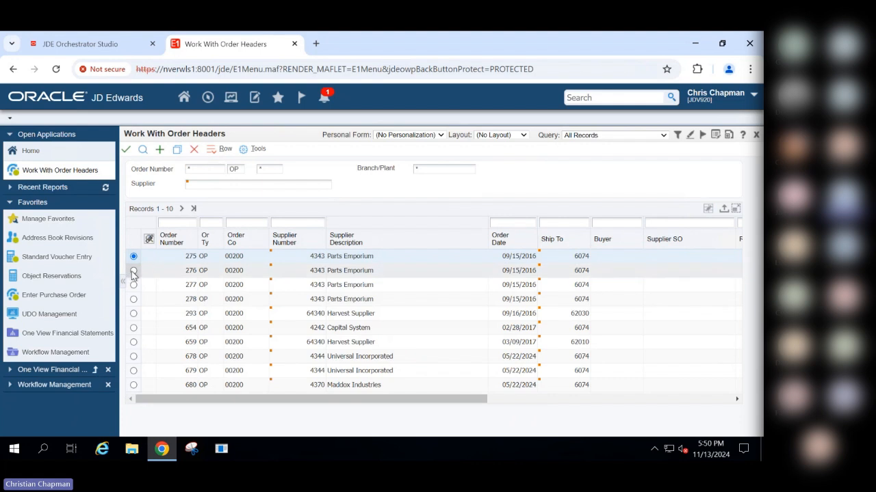
left_click(134, 271)
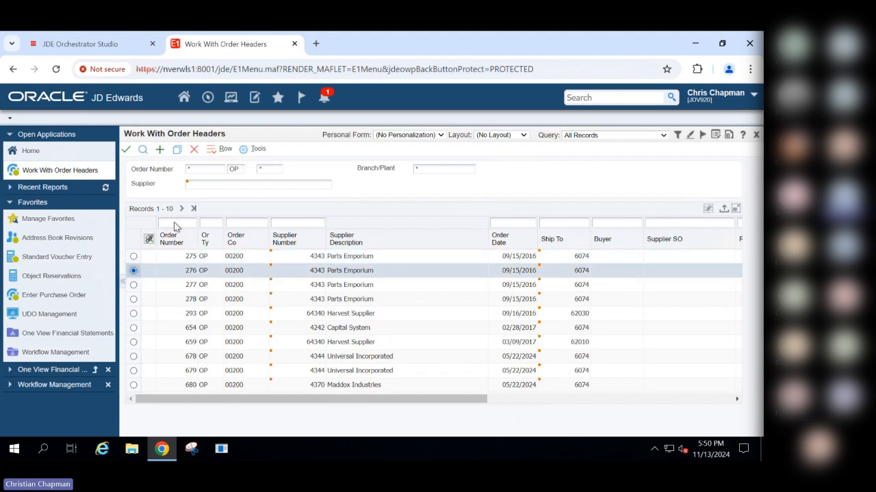
left_click(226, 151)
left_click(245, 222)
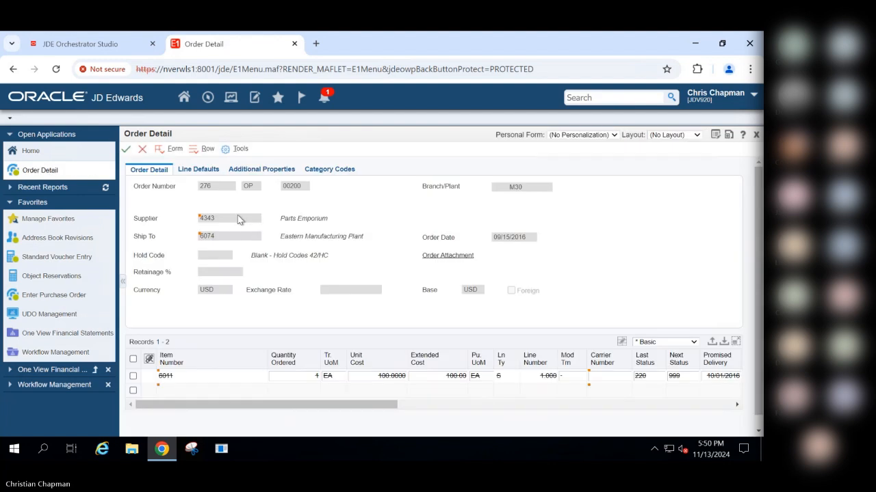
left_click(69, 281)
left_click(127, 151)
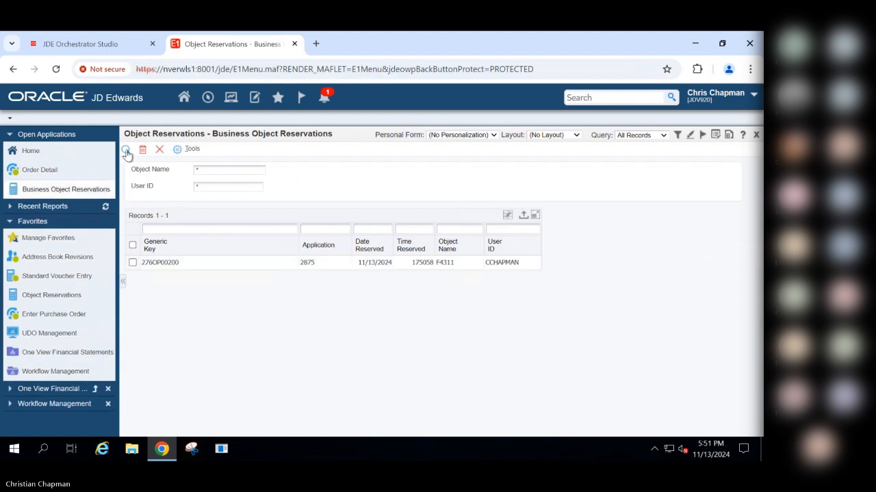
Close the form request, run the CL005_FREQ_DELOBJRES orchestration and refresh the object reservations list in JD Edwards EnterpriseOne
left_click(101, 44)
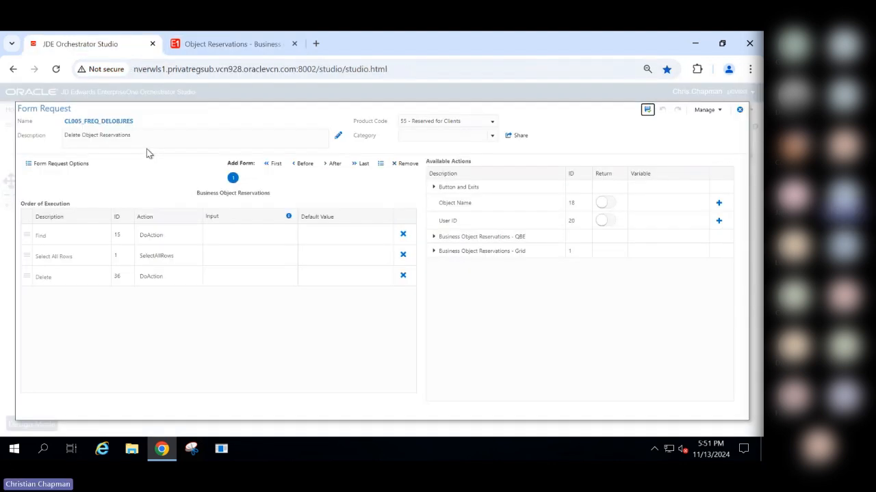
left_click(739, 110)
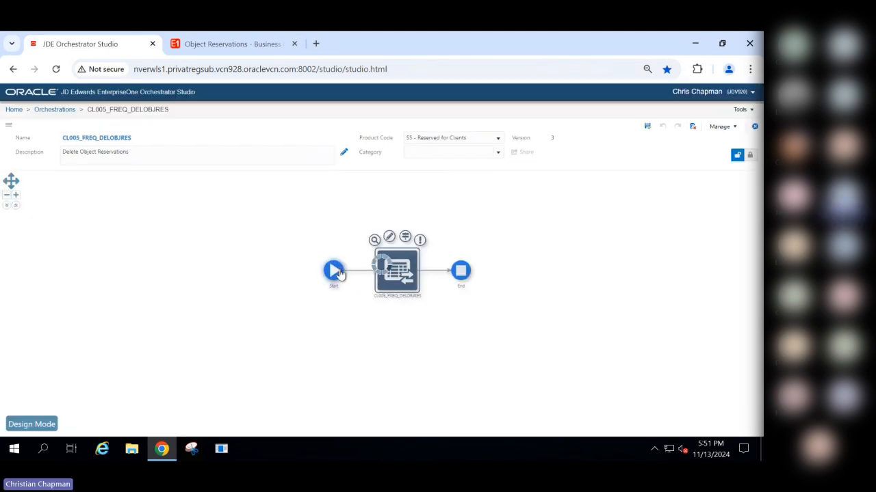
mouse_move(334, 273)
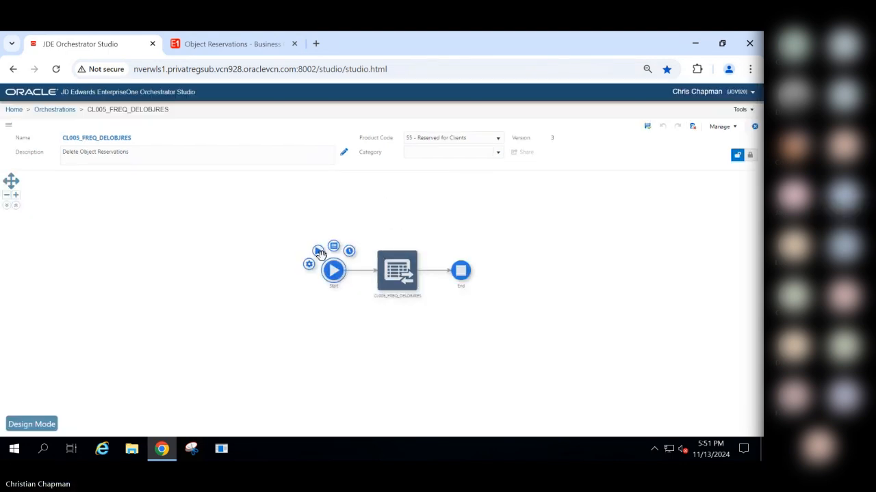
left_click(309, 257)
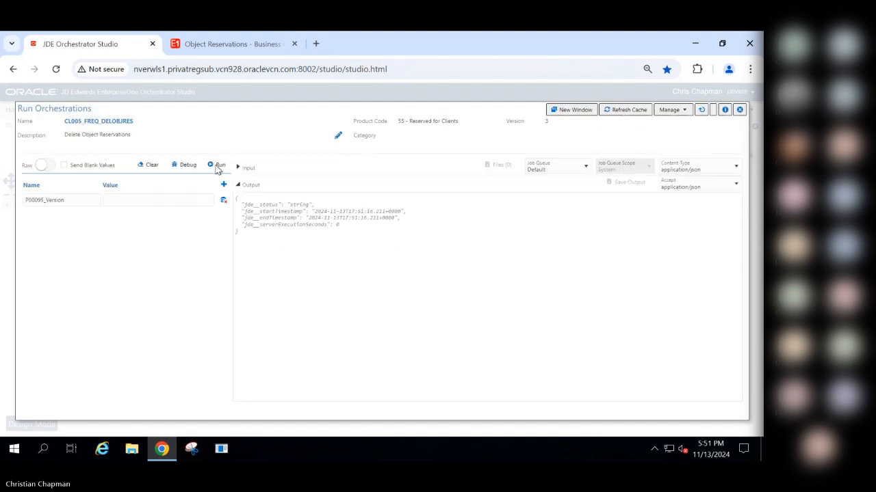
left_click(218, 166)
left_click(212, 45)
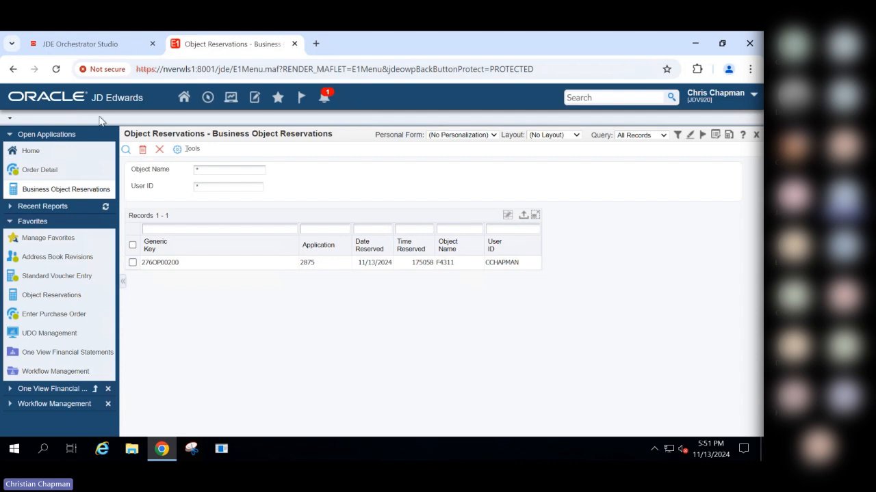
left_click(127, 151)
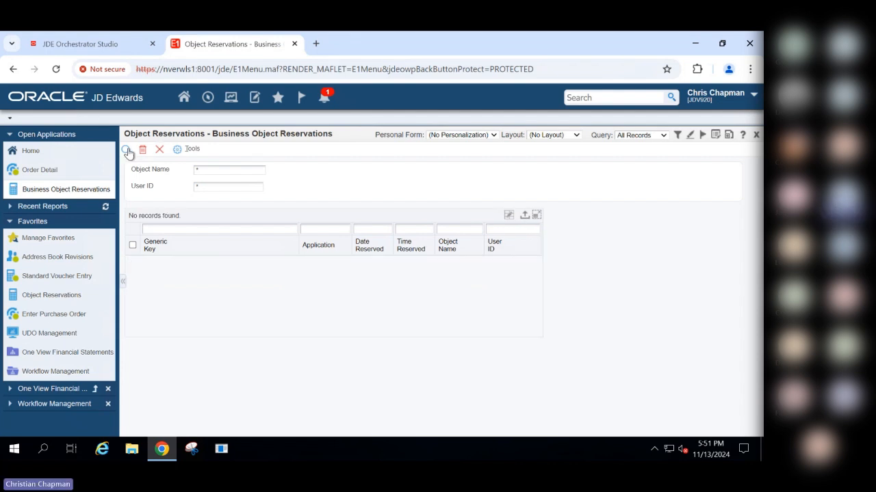
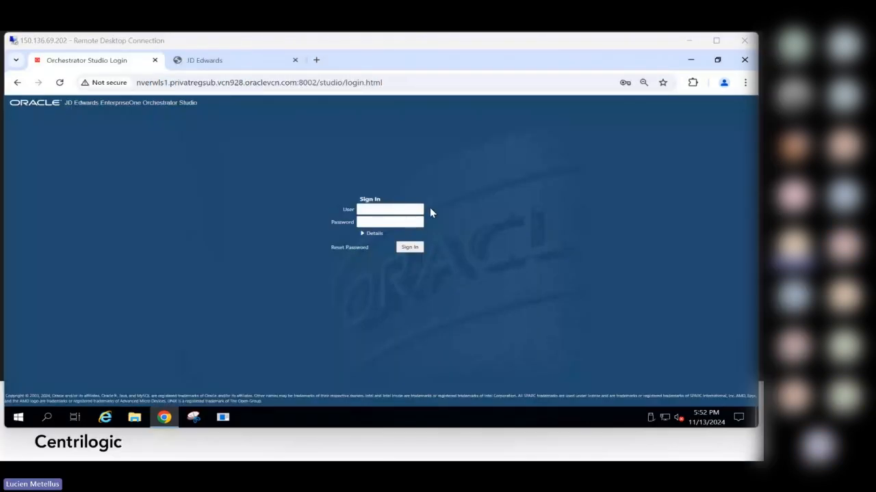
Sign in to Orchestrator Studio with the presenter's saved user name and password
left_click(378, 211)
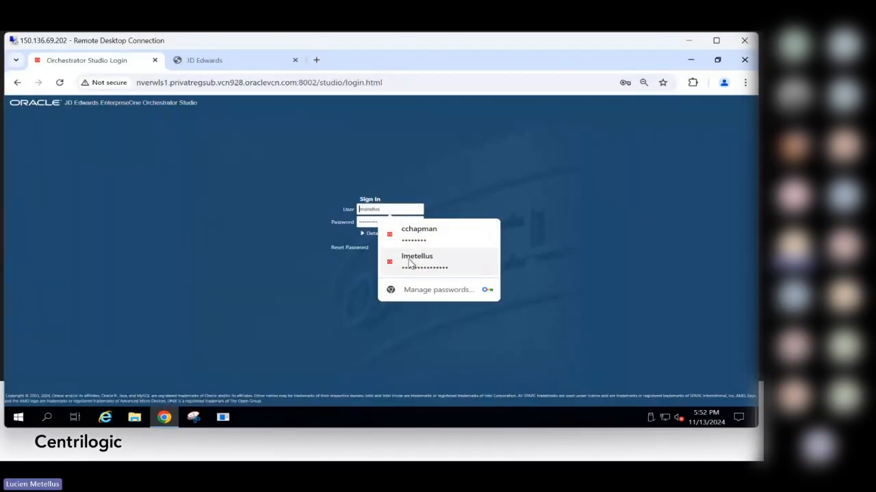
left_click(409, 261)
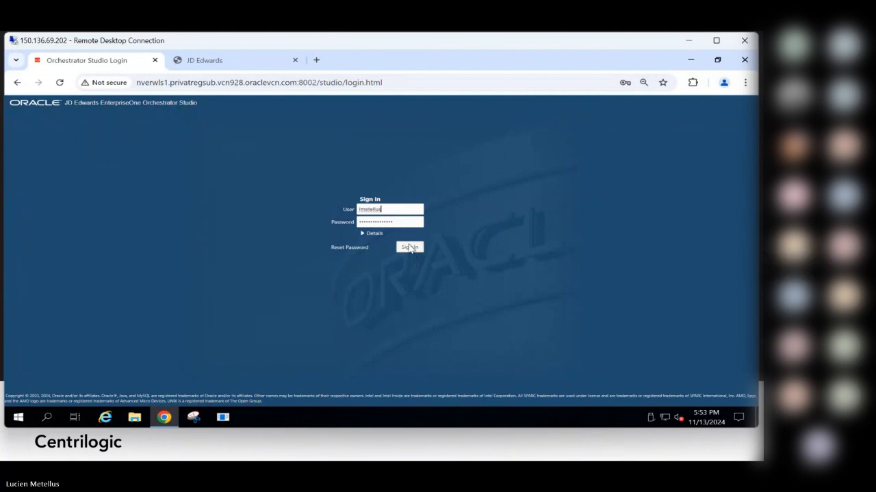
left_click(409, 247)
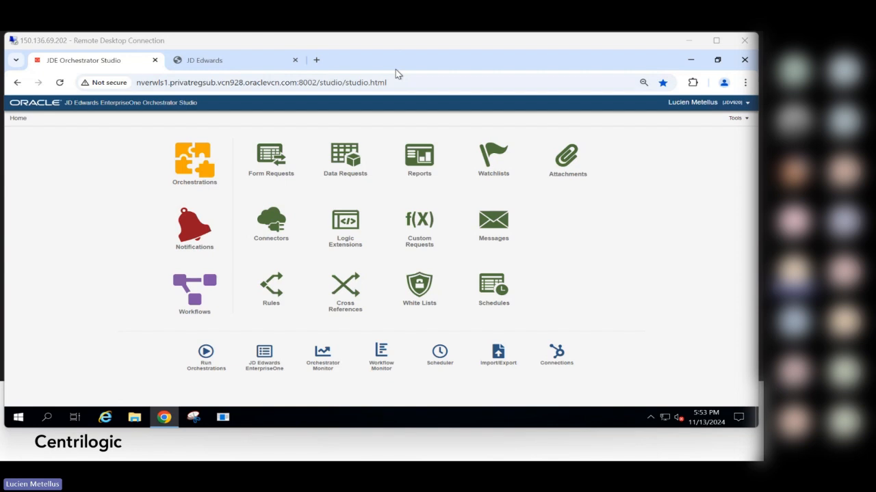
Open the personal Clear F0750 Table logic extension to view its flow
left_click(349, 231)
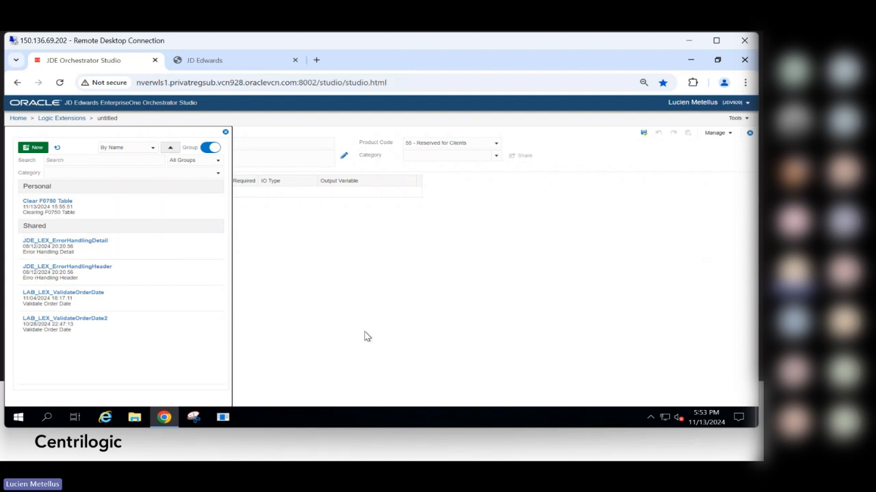
left_click(117, 216)
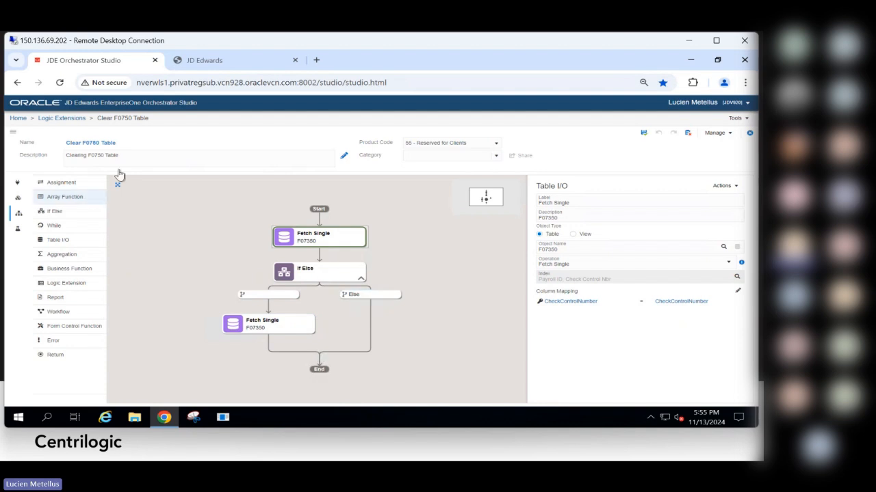
Create a new logic extension named Clear F0750 Table Demo
left_click(51, 118)
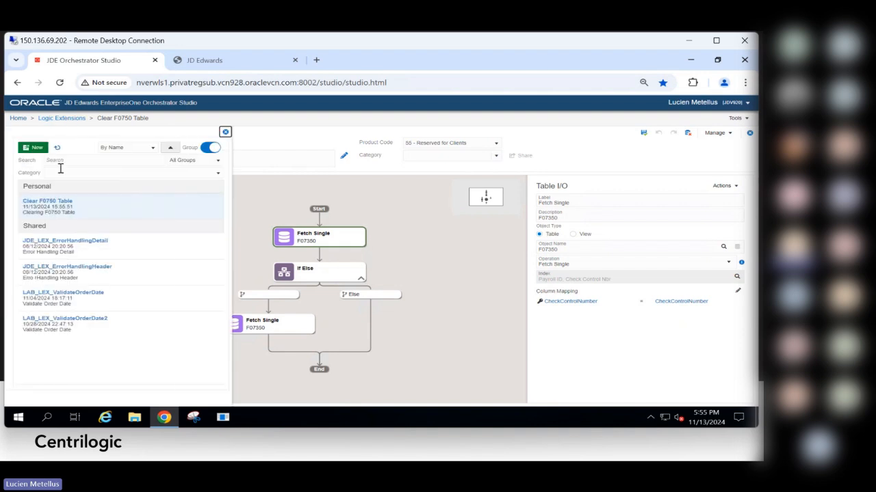
left_click(34, 148)
left_click(149, 141)
type("c")
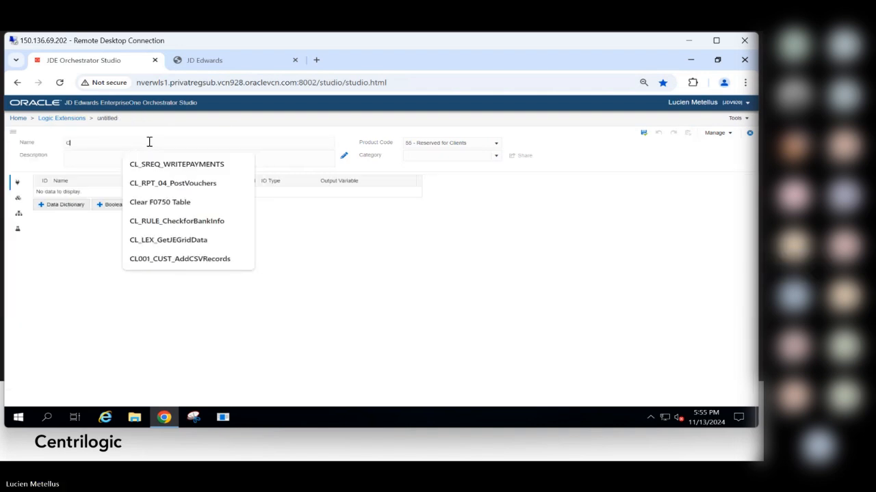
type("lear")
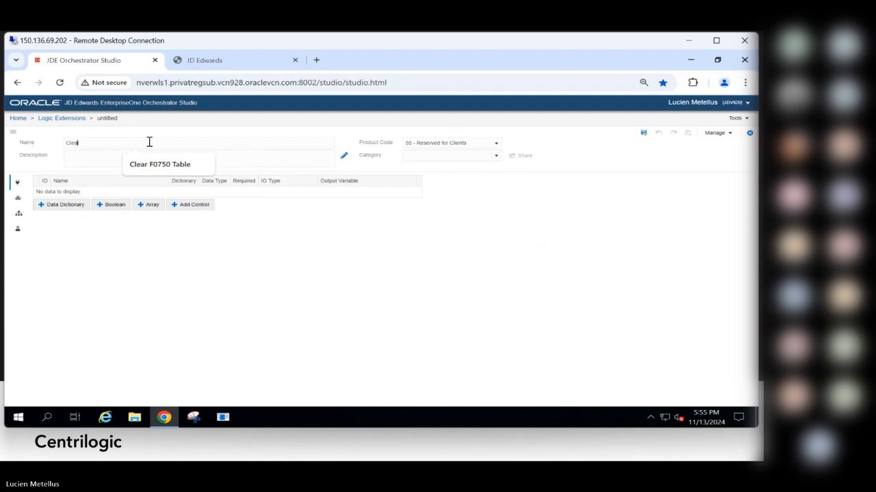
key("Down")
key("Tab")
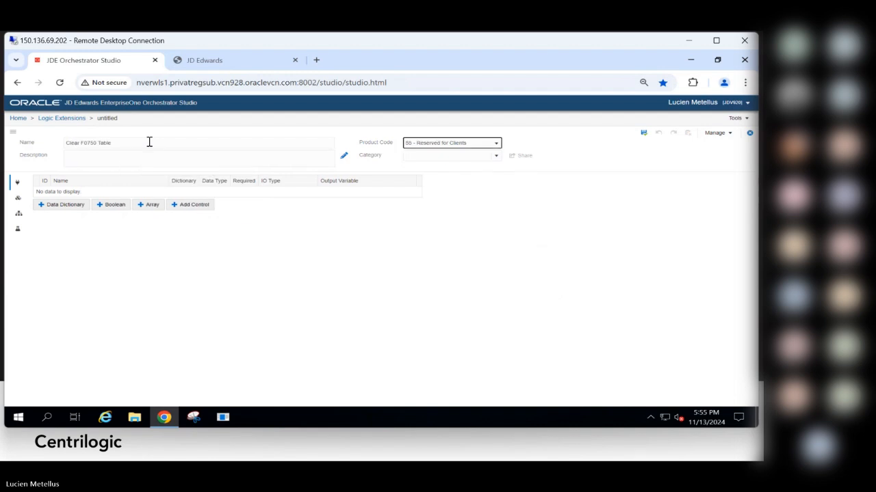
type("Demo")
Set the new logic extension's description to "Clearing Check records from F0750" and save it
left_click(114, 161)
type("Clearing Check records from F0750")
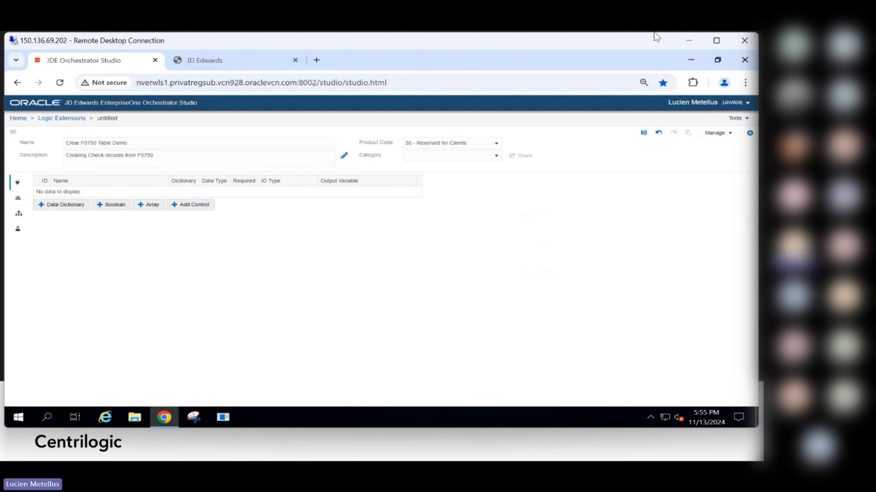
left_click(643, 133)
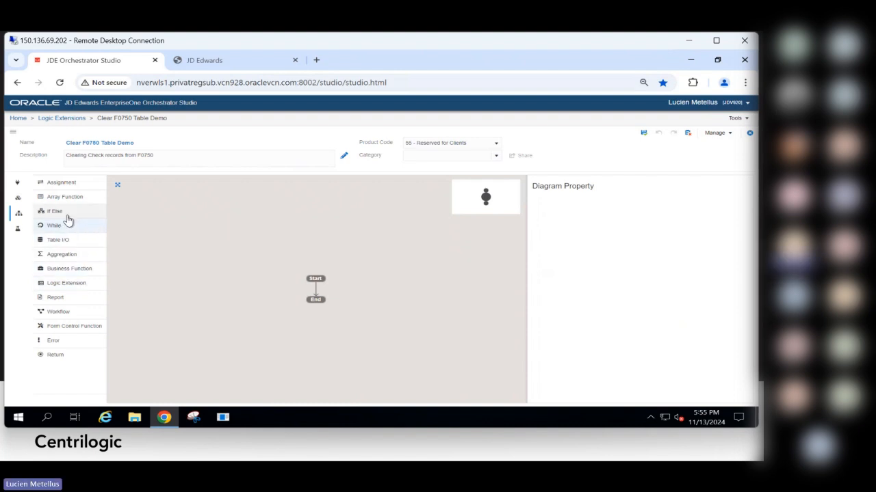
Insert a Table I/O element between Start and End in the logic extension flow
mouse_move(67, 223)
left_mouse_down()
mouse_move(279, 332)
mouse_move(317, 296)
left_mouse_up()
left_click(315, 292)
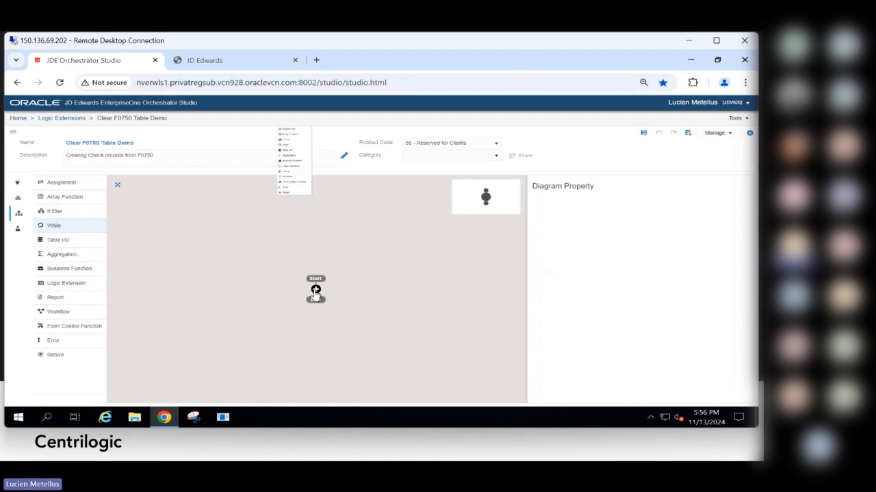
left_click(305, 182)
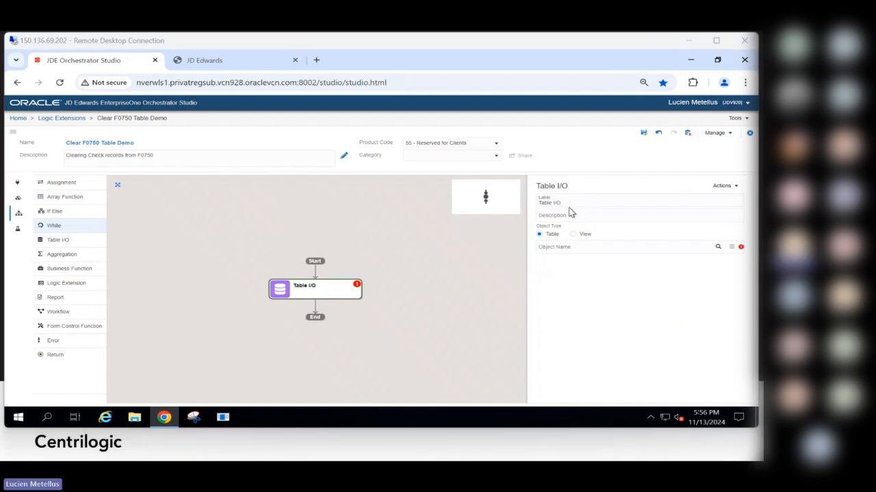
Assign the Payment File table F07350 to the Table I/O element with the Fetch Single operation
left_click(717, 247)
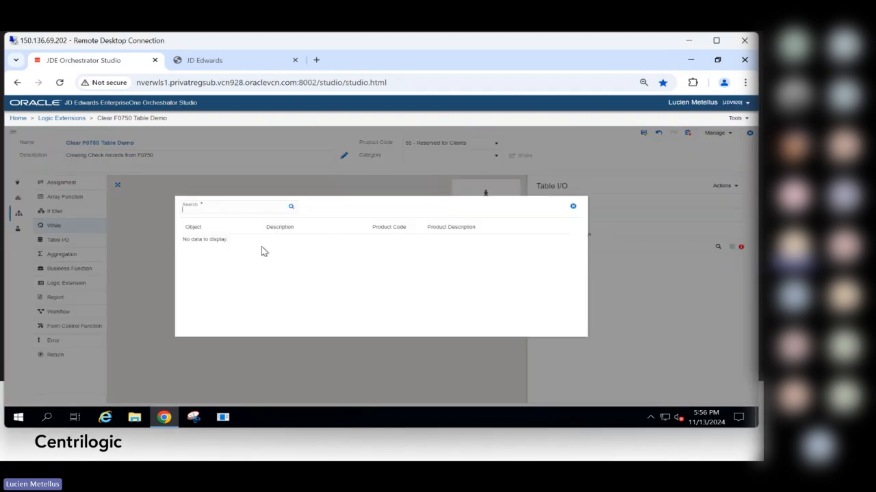
left_click(199, 209)
left_click(203, 236)
left_click(203, 205)
left_click(240, 231)
left_click(292, 207)
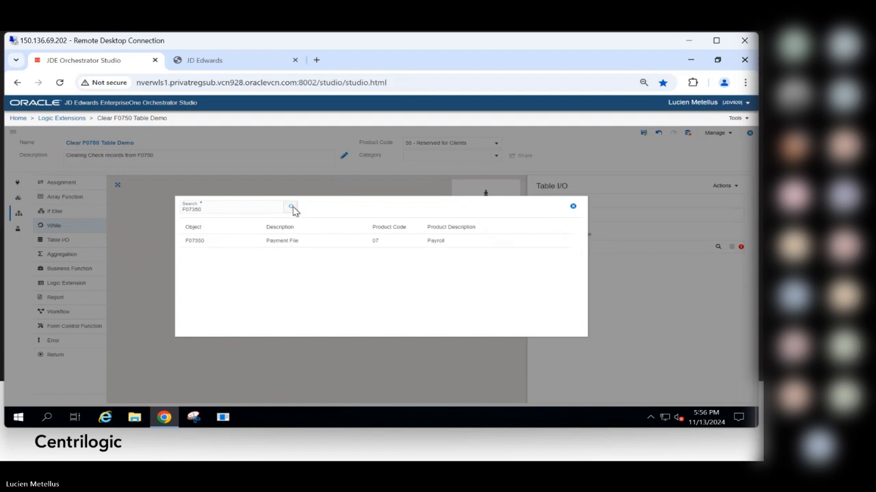
left_click(321, 243)
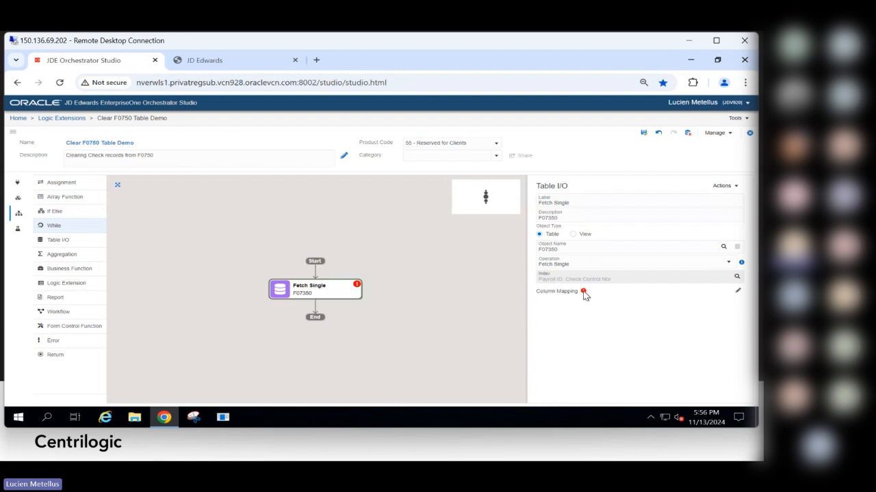
In the Fetch Single column mapping, set the CheckControlNumber filter to "is equal to"
mouse_move(584, 294)
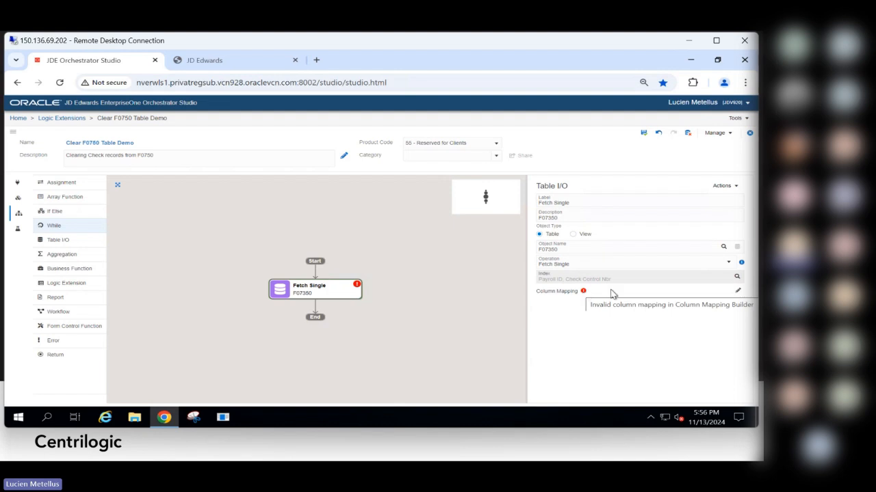
left_click(739, 292)
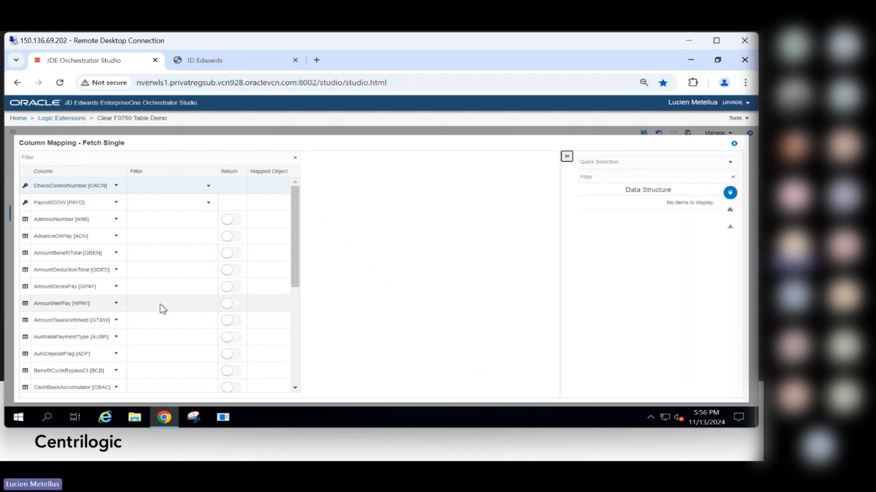
left_click(210, 189)
left_click(169, 212)
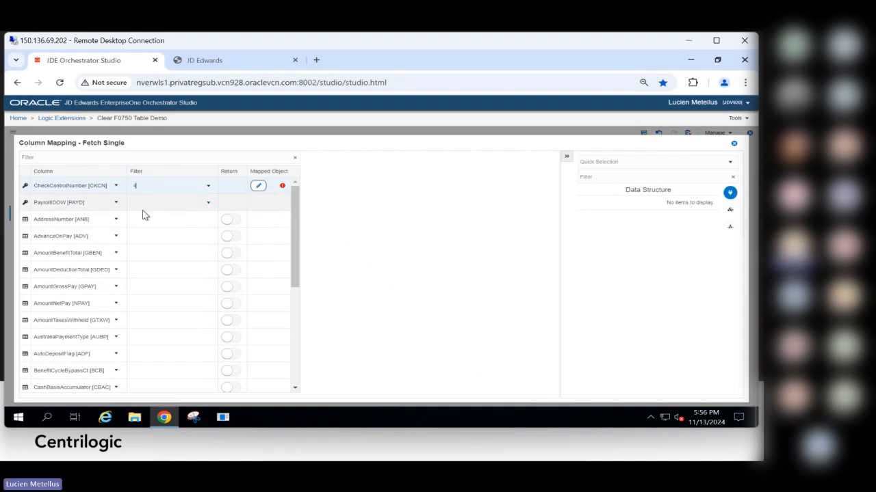
left_click(208, 201)
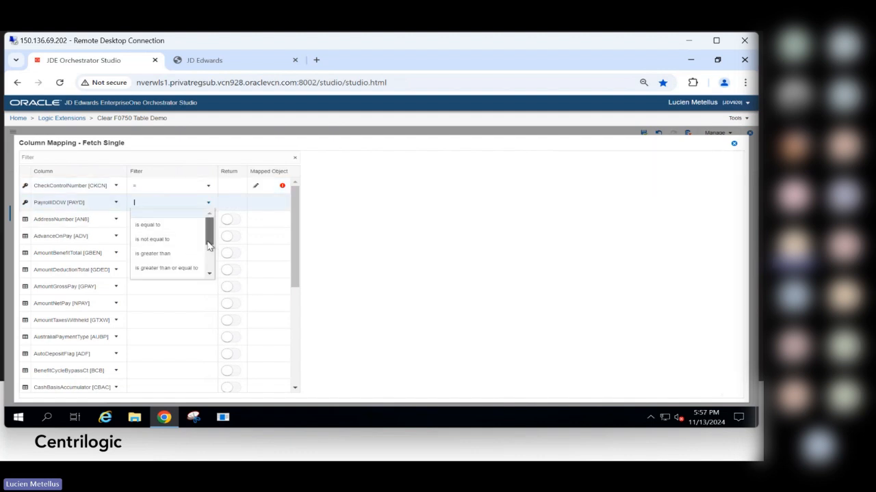
mouse_move(209, 246)
left_mouse_down()
mouse_move(210, 273)
mouse_move(217, 233)
left_mouse_up()
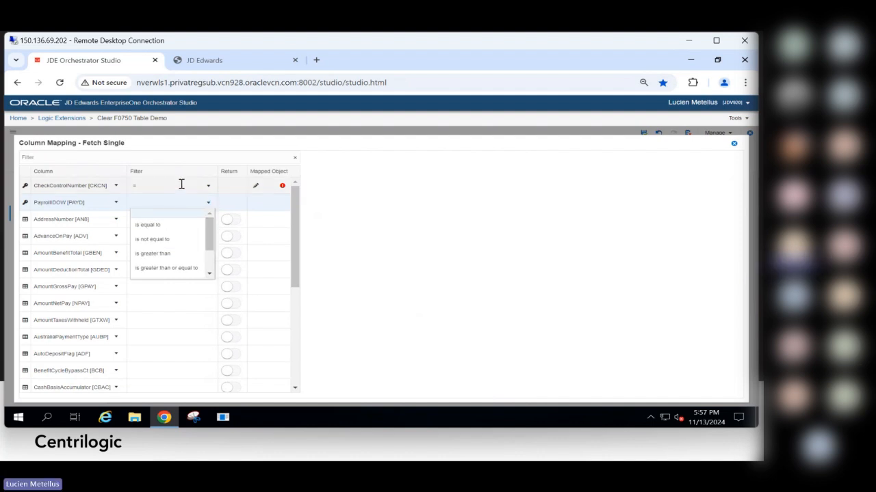
Check the data structure, variables and system literals for an object to map to CheckControlNumber, and close the column mapping
left_click(255, 185)
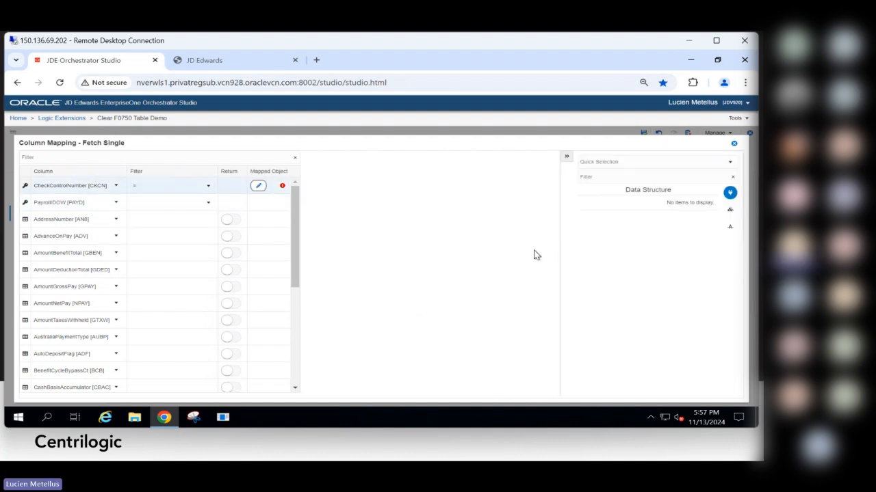
left_click(730, 228)
left_click(730, 194)
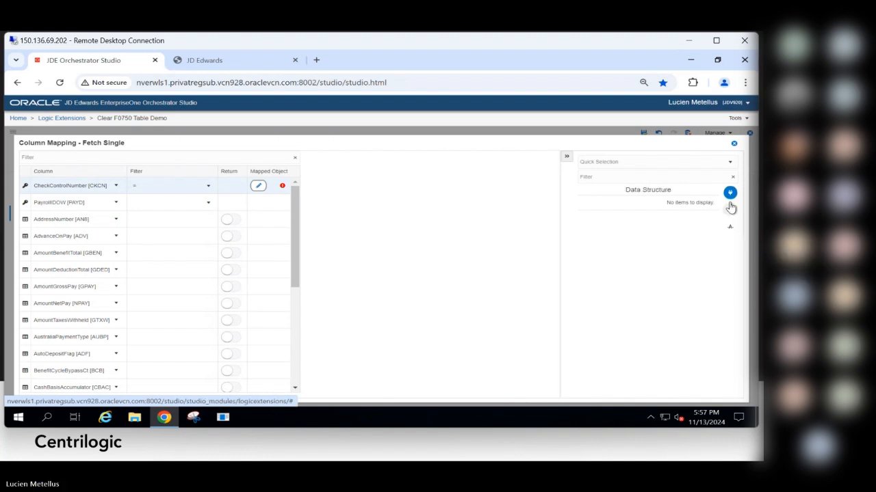
left_click(730, 209)
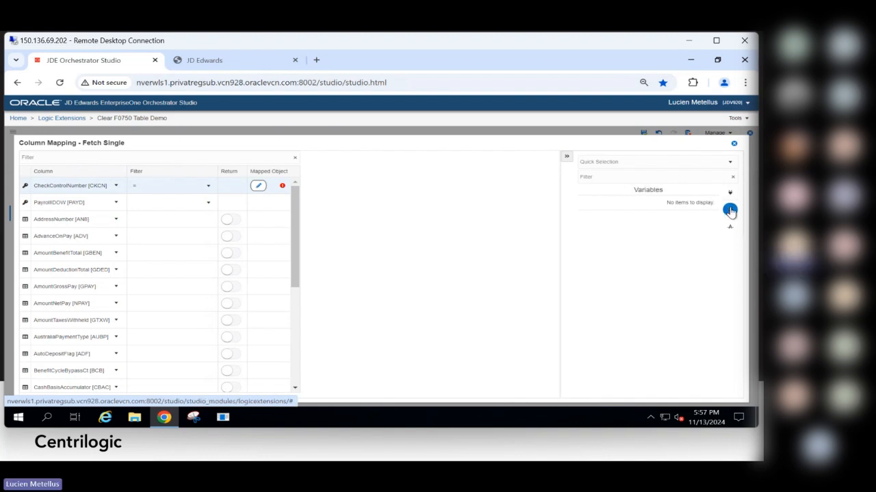
left_click(260, 188)
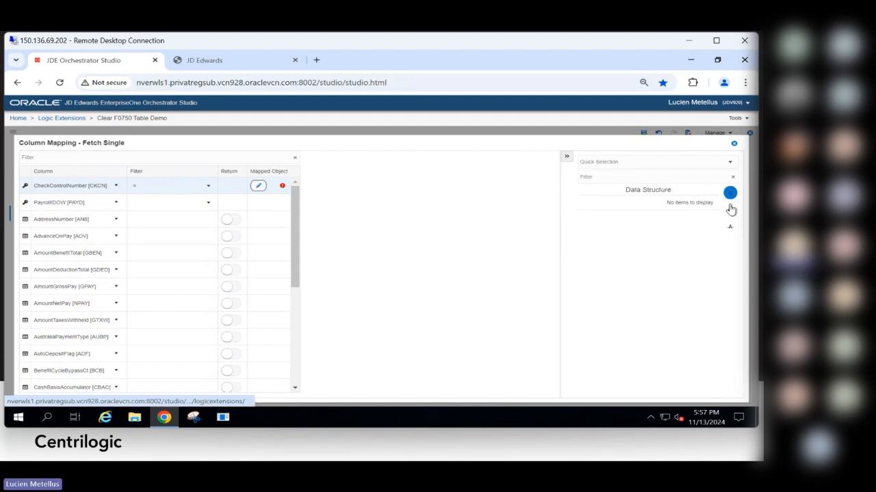
left_click(730, 210)
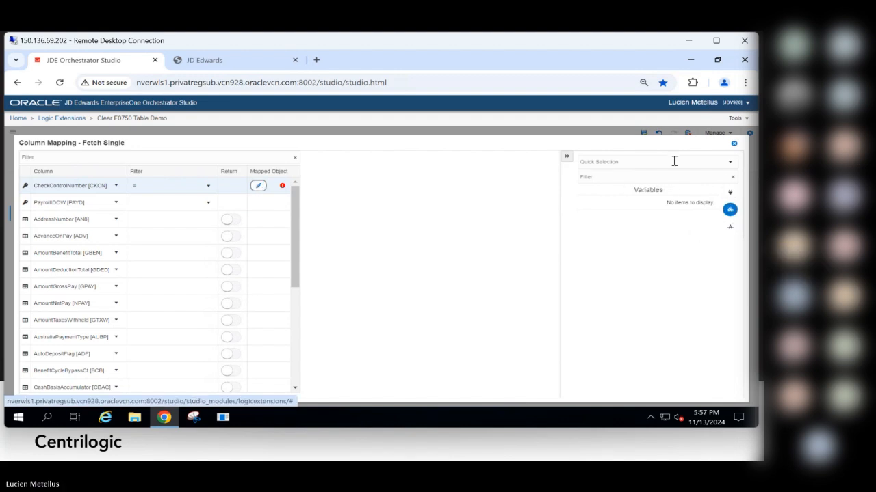
left_click(730, 227)
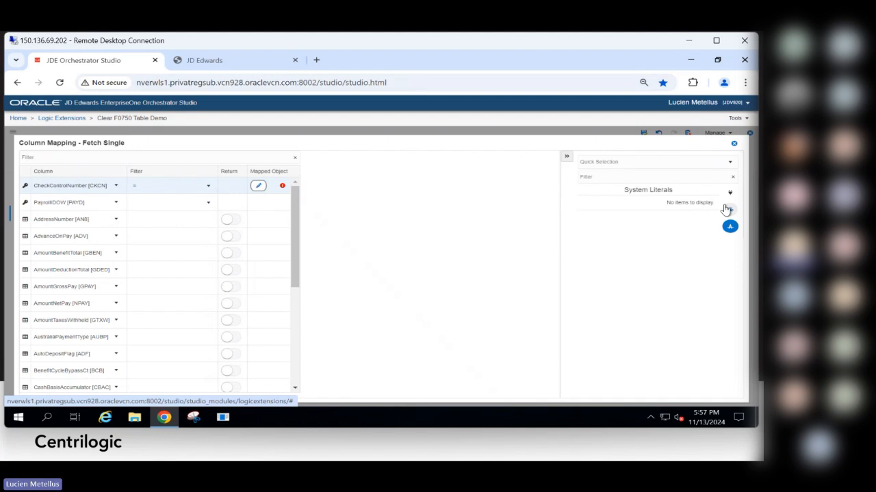
left_click(258, 186)
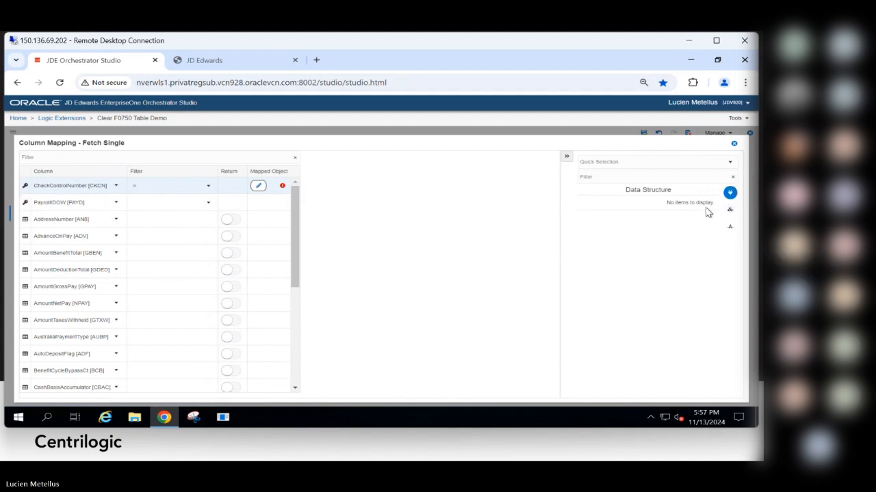
left_click(729, 210)
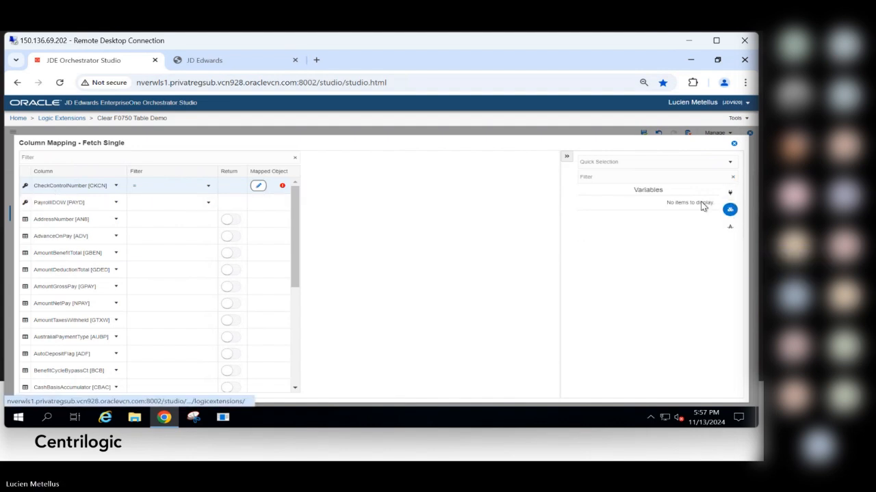
left_click(729, 192)
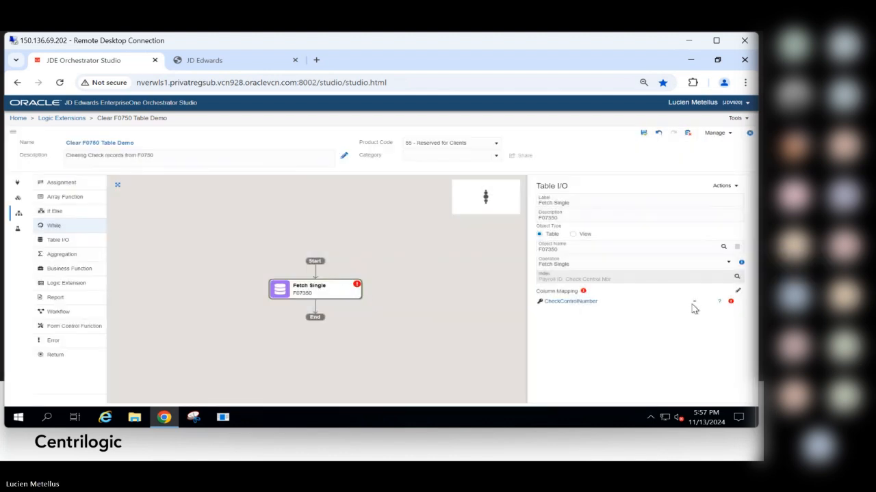
Reopen the Fetch Single column mapping, recheck the mapping sources for CheckControlNumber, and close it
left_click(737, 292)
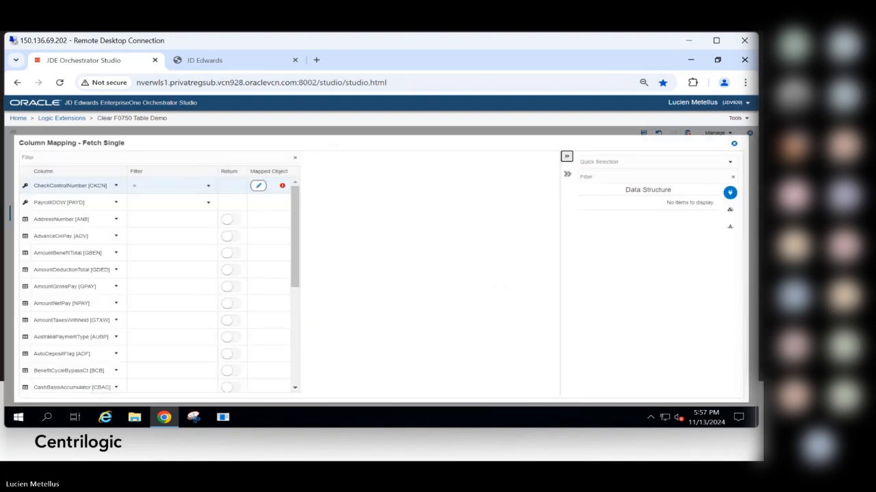
left_click(567, 157)
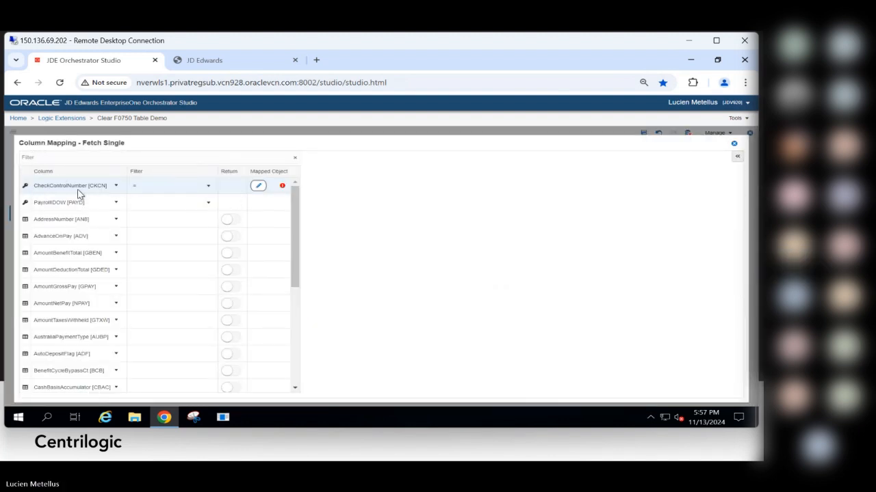
left_click(170, 186)
left_click(620, 216)
left_click(738, 157)
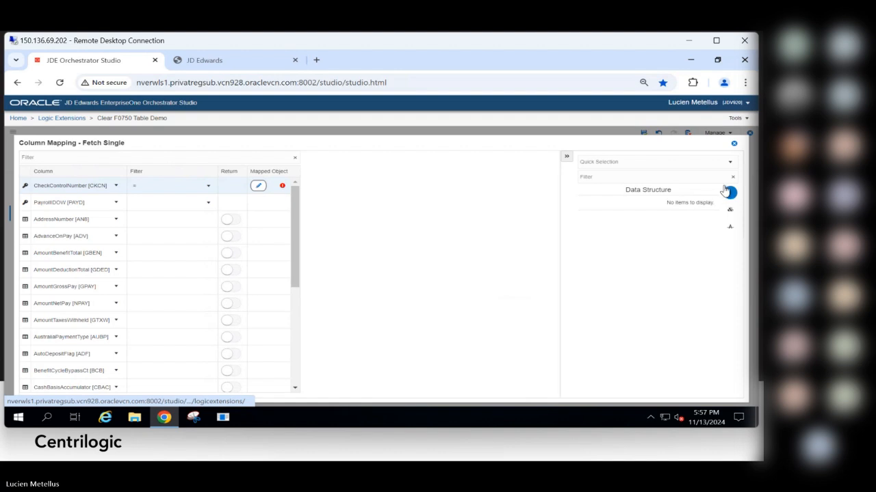
left_click(733, 166)
left_click(732, 166)
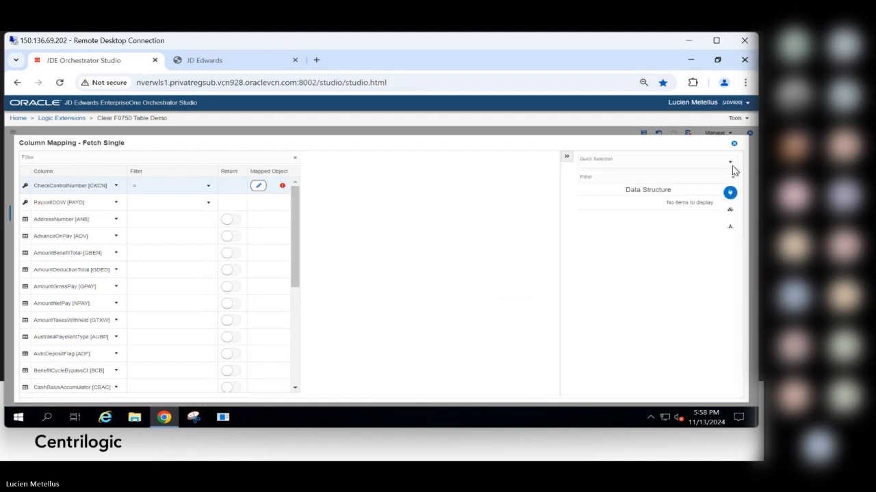
left_click(731, 212)
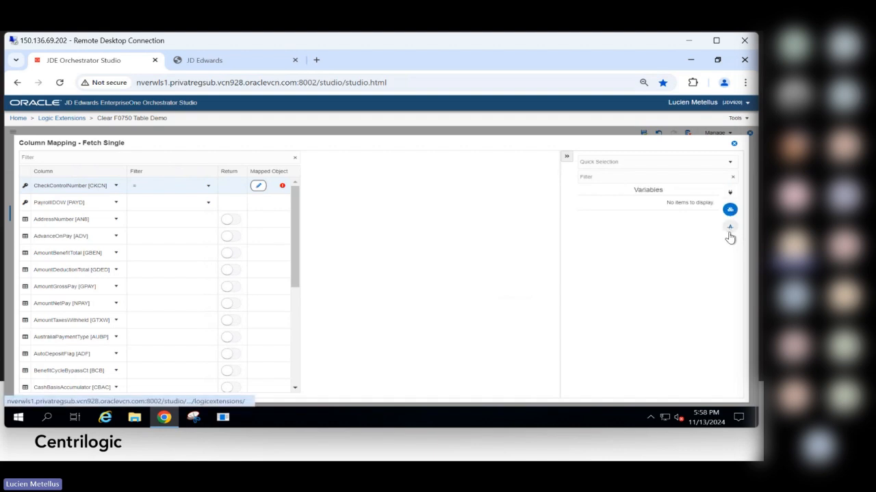
left_click(729, 226)
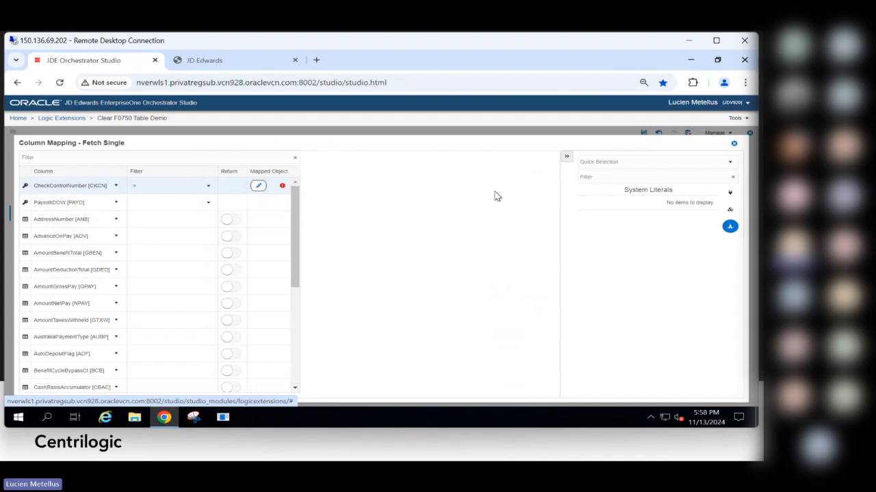
left_click(734, 144)
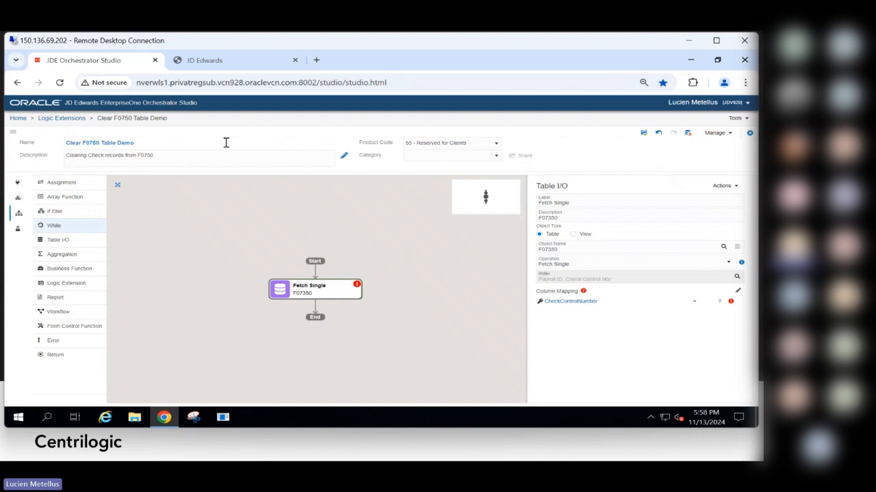
Save the Clear F0750 Table Demo logic extension and open the personal Clear F0750 Table logic extension
left_click(643, 132)
left_click(445, 285)
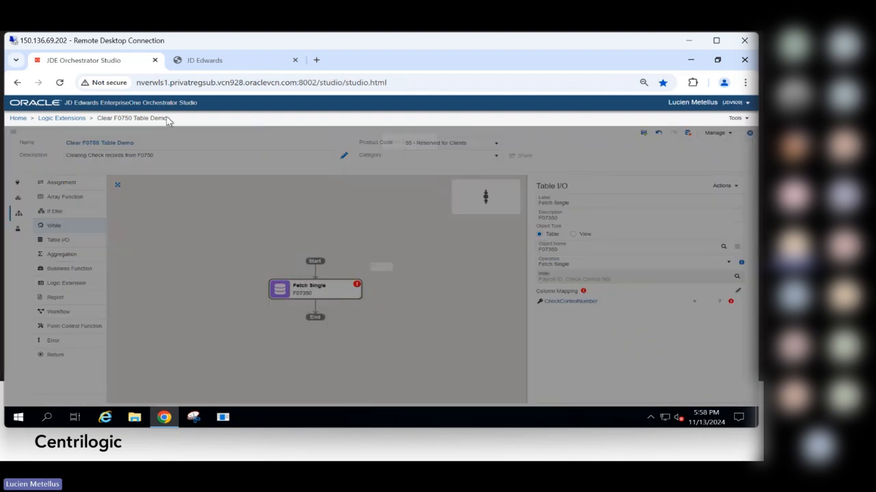
left_click(69, 119)
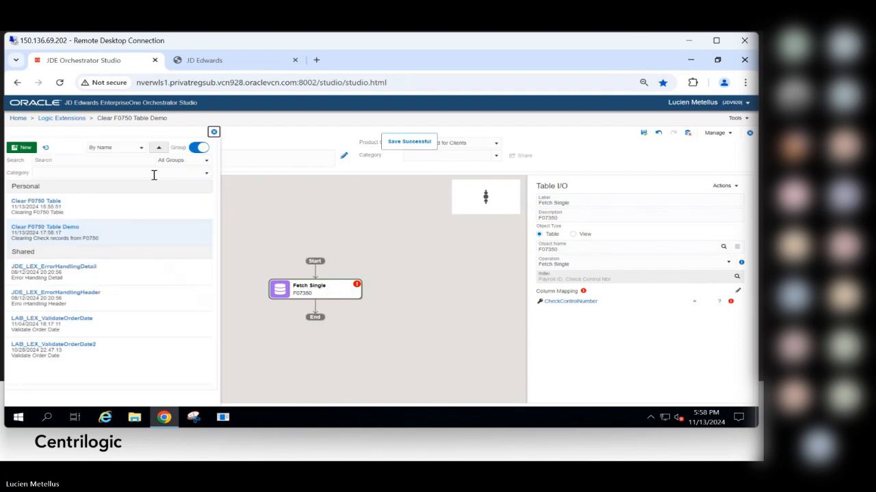
left_click(100, 209)
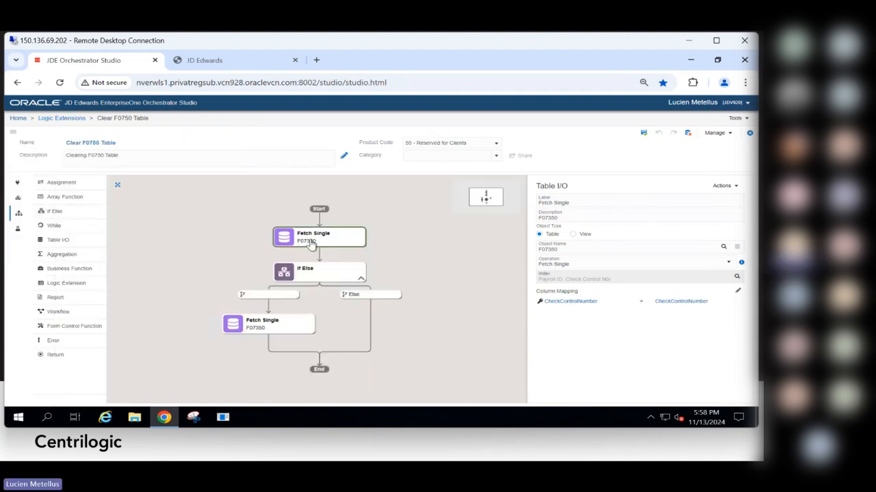
Review the column mapping of the initial F07350 Fetch Single and the criteria of the If Else element
left_click(737, 291)
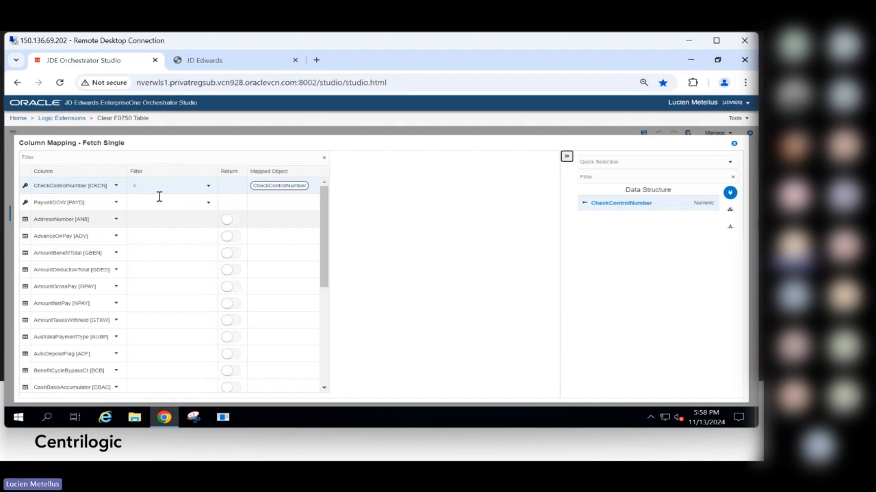
left_click(734, 144)
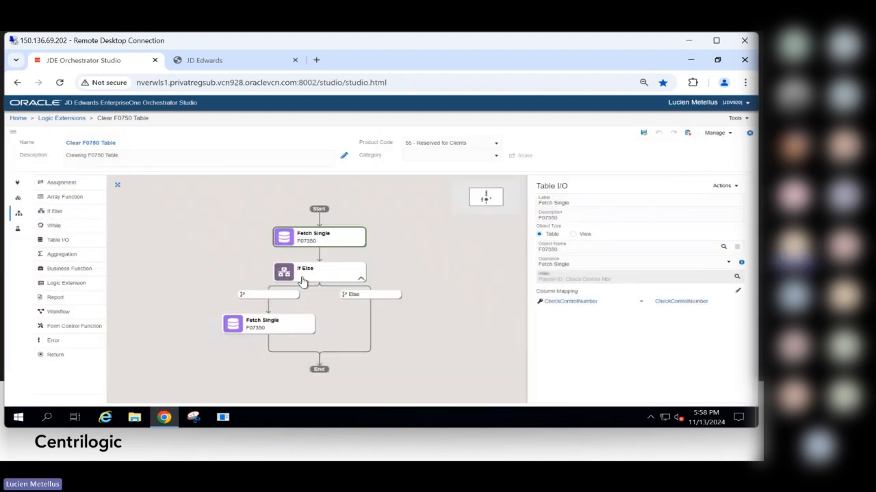
left_click(303, 279)
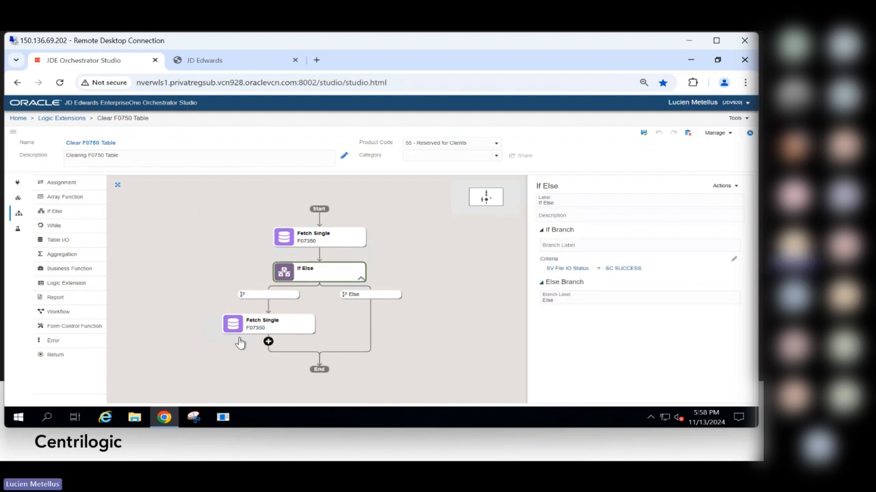
left_click(734, 260)
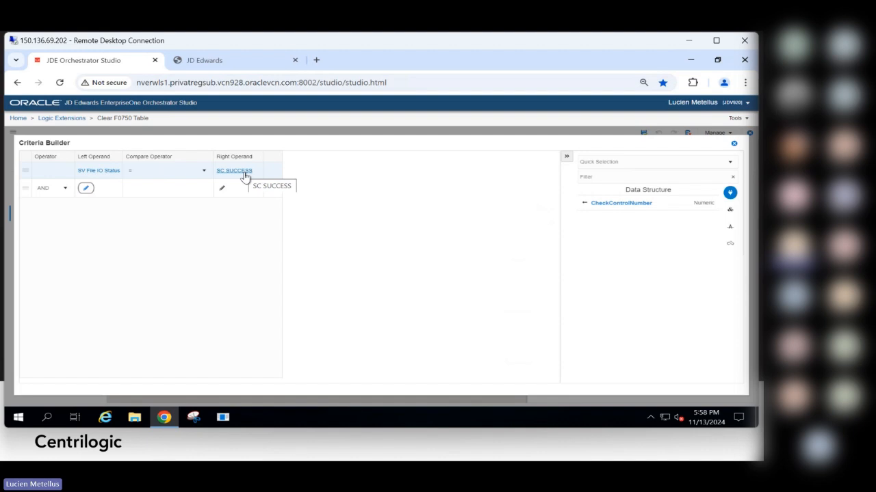
left_click(734, 143)
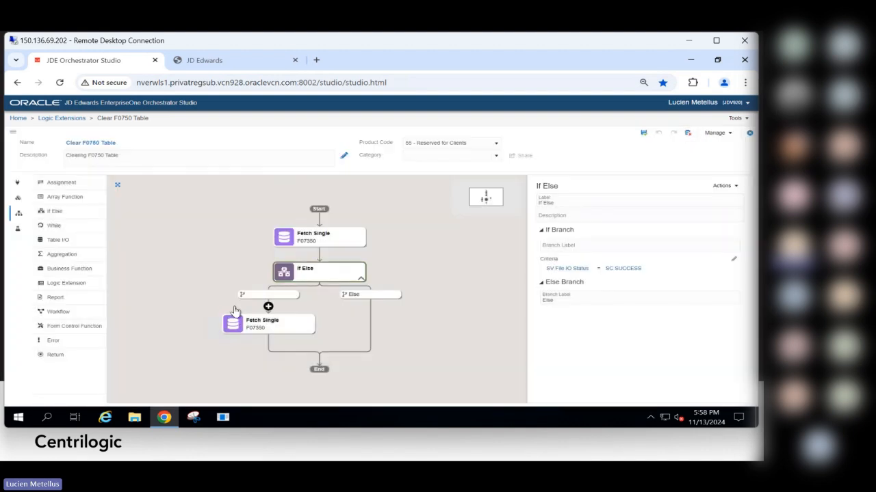
Review the column mapping of the F07350 Fetch Single inside the If branch
left_click(262, 329)
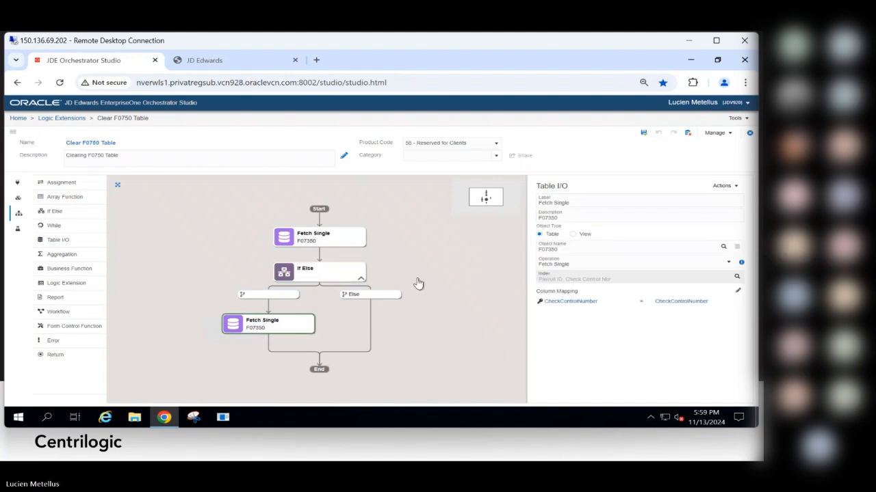
left_click(737, 291)
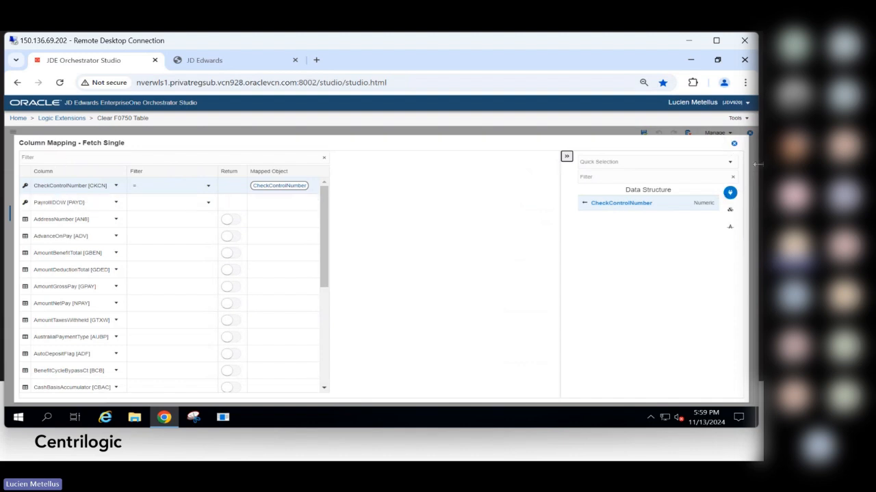
left_click(734, 143)
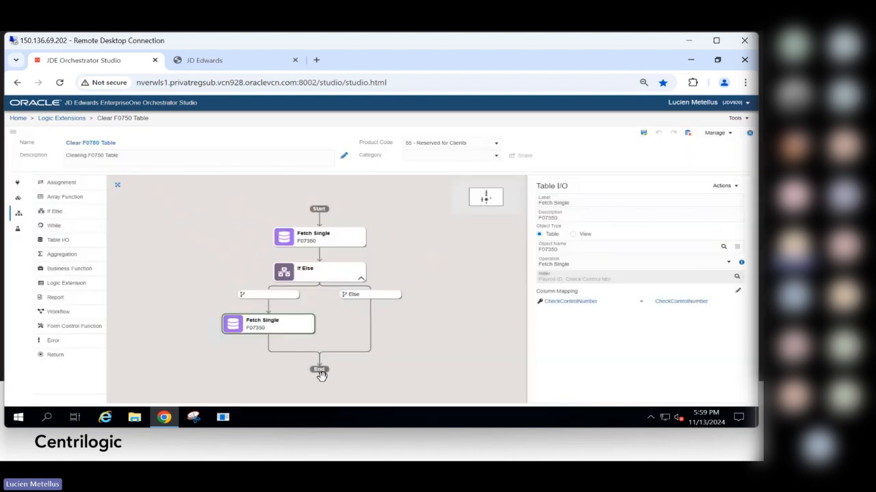
Create an orchestration from the Clear F0750 Table logic extension
left_click(739, 120)
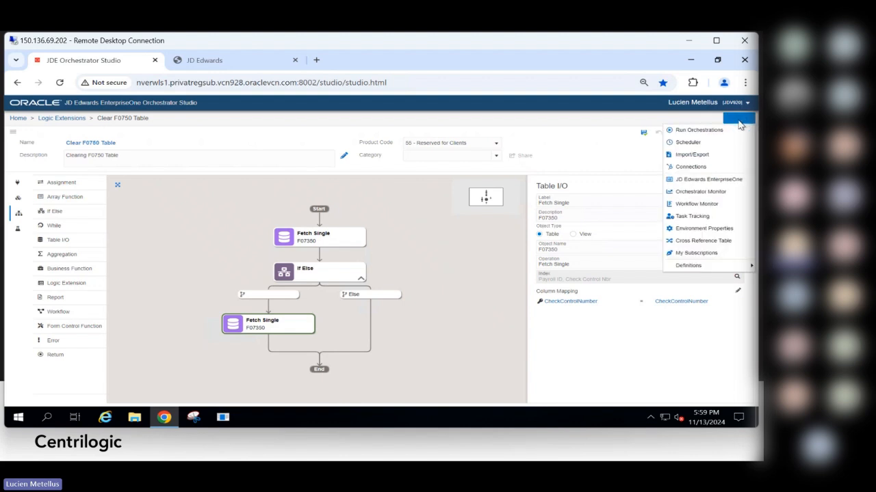
left_click(726, 136)
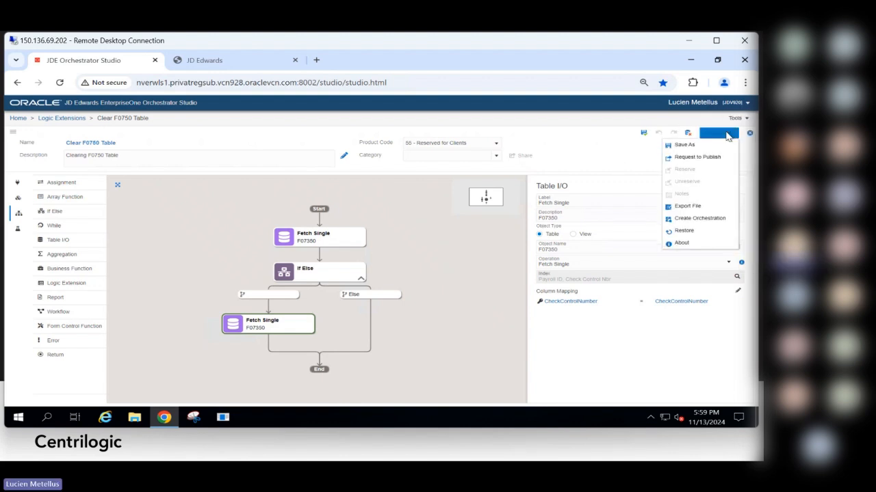
left_click(705, 219)
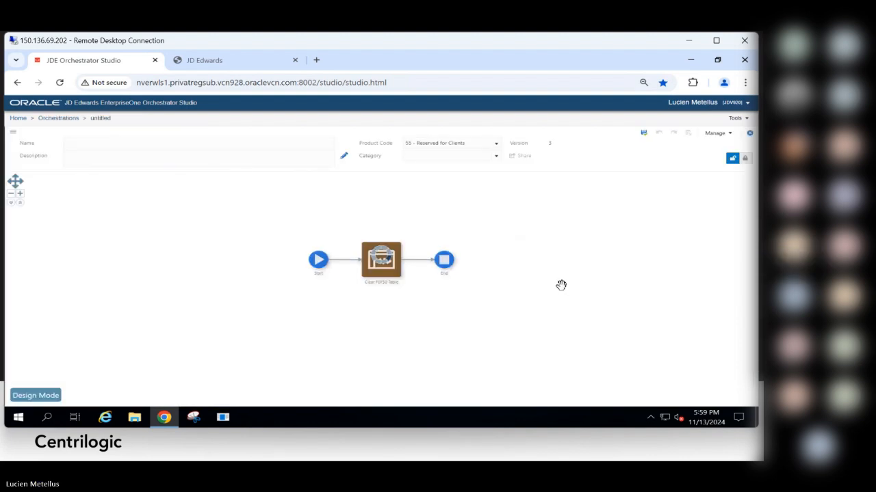
Check the CheckControlNumber input in the transformations of the Clear F0750 Table logic extension step
left_click(382, 271)
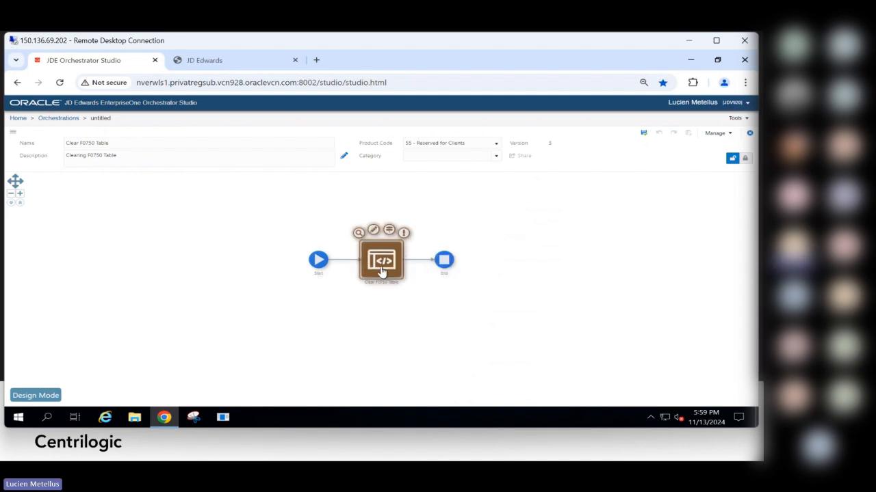
left_click(389, 232)
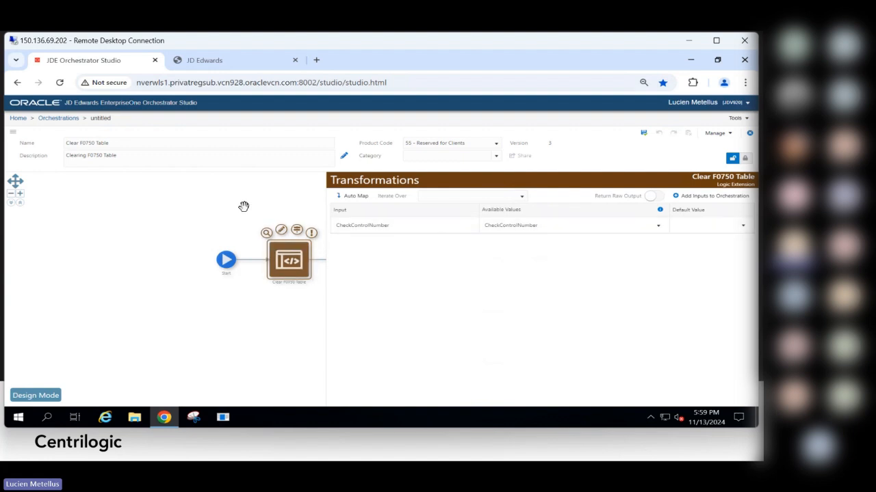
left_click(319, 205)
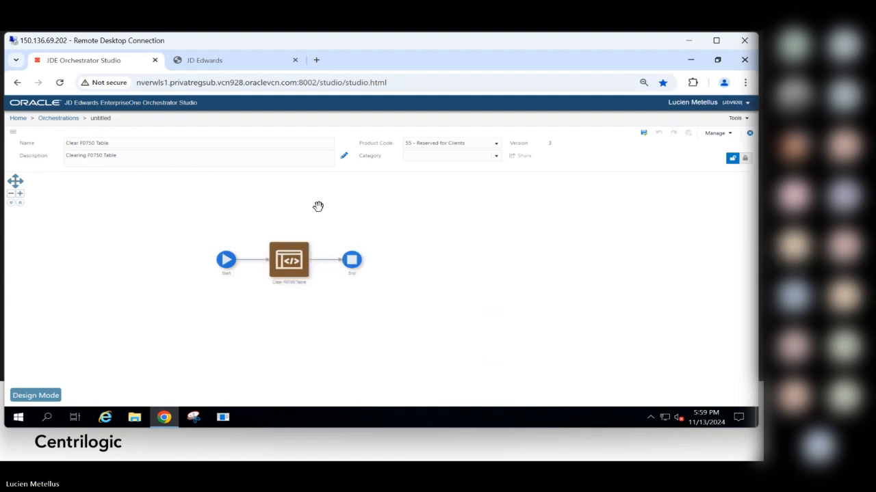
Try to run the new Clear F0750 Table orchestration before saving it
left_click(228, 269)
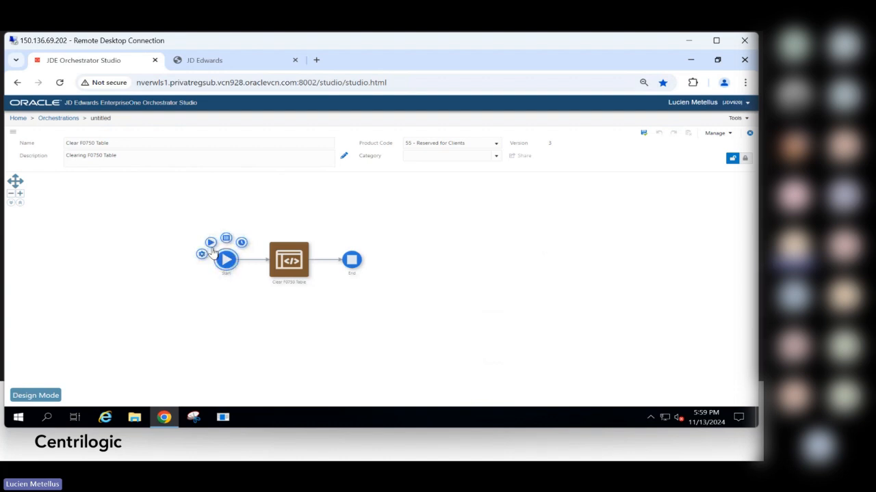
left_click(212, 244)
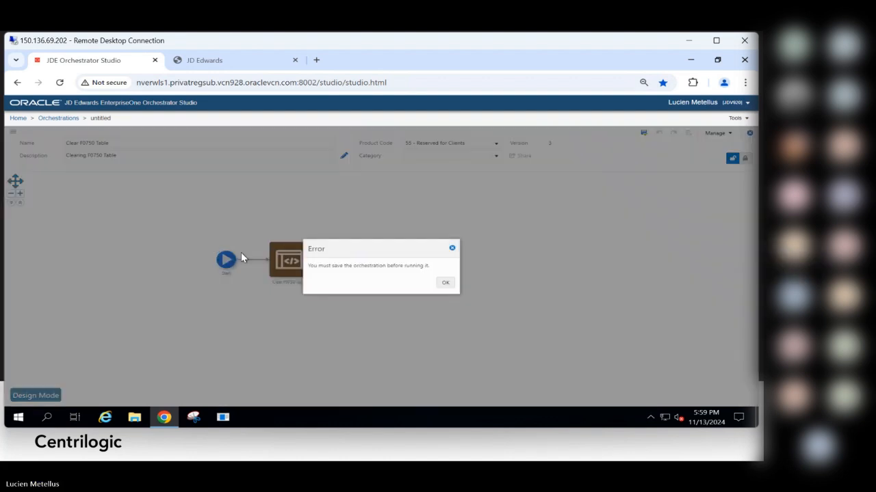
left_click(446, 283)
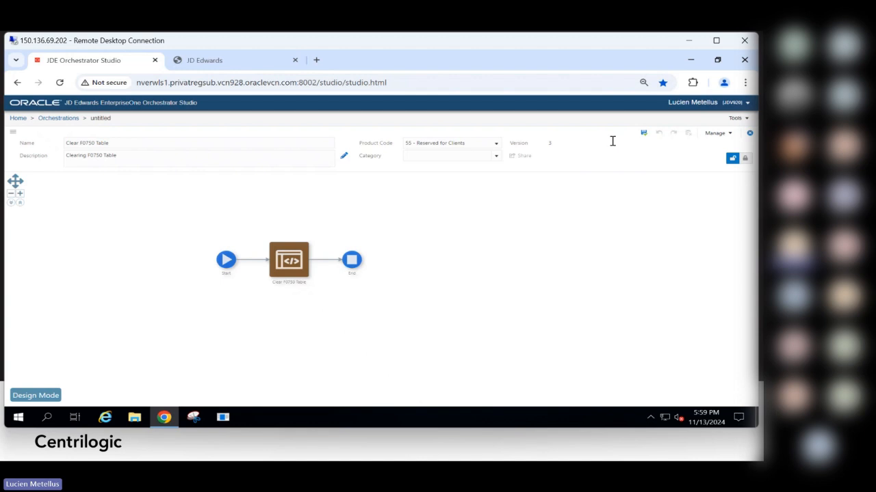
Save the Clear F0750 Table orchestration and open it for a test run
left_click(643, 133)
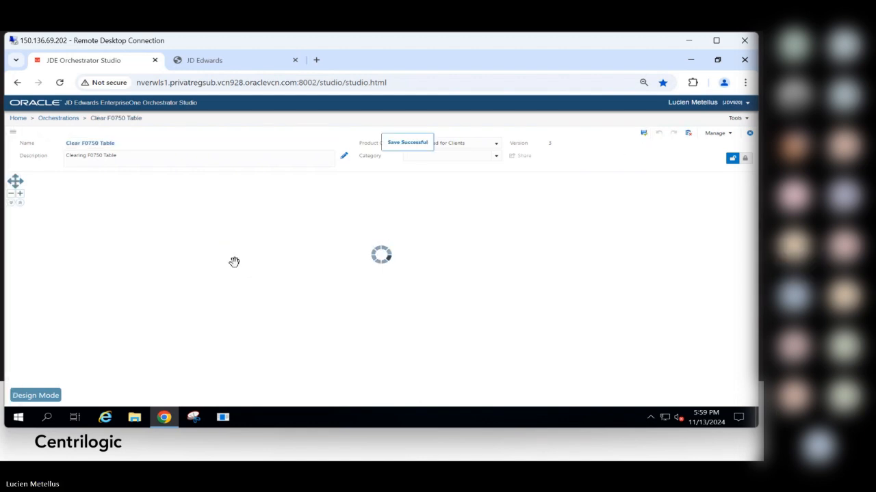
left_click(319, 267)
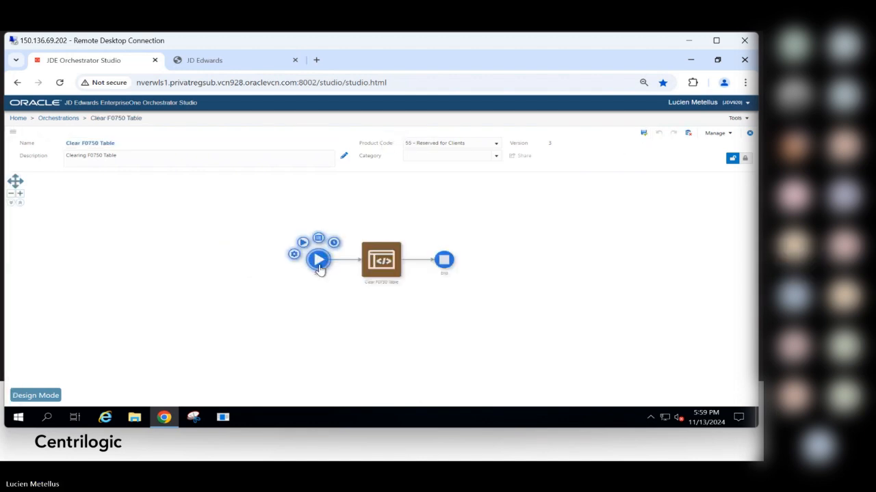
left_click(303, 244)
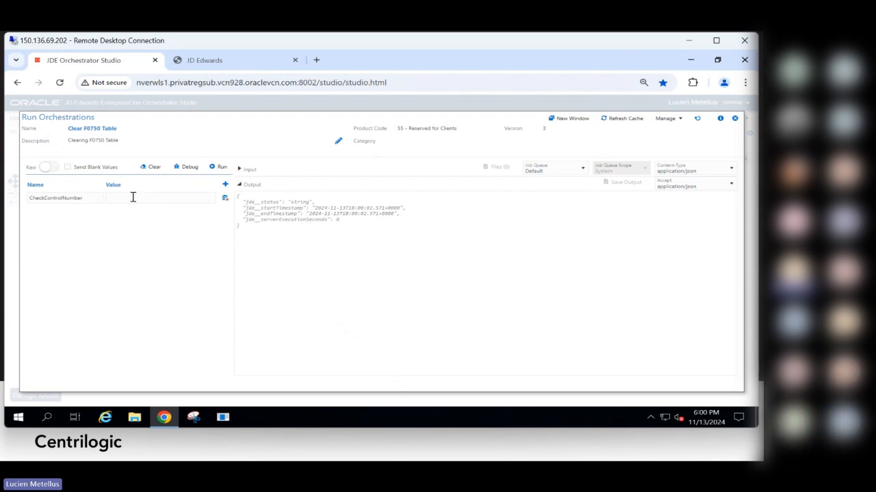
Replace the signed-out JD Edwards browser tab with a new JD Edwards EnterpriseOne session launched from Orchestrator Studio
left_click(229, 65)
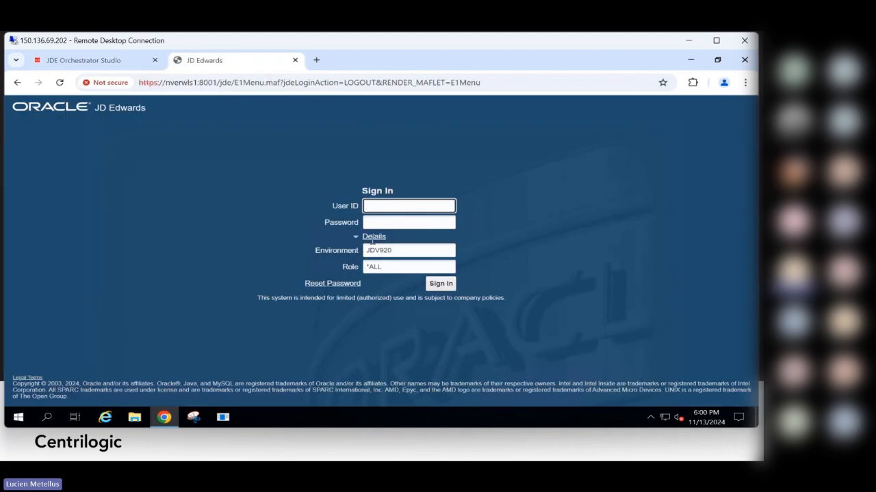
left_click(294, 60)
left_click(734, 118)
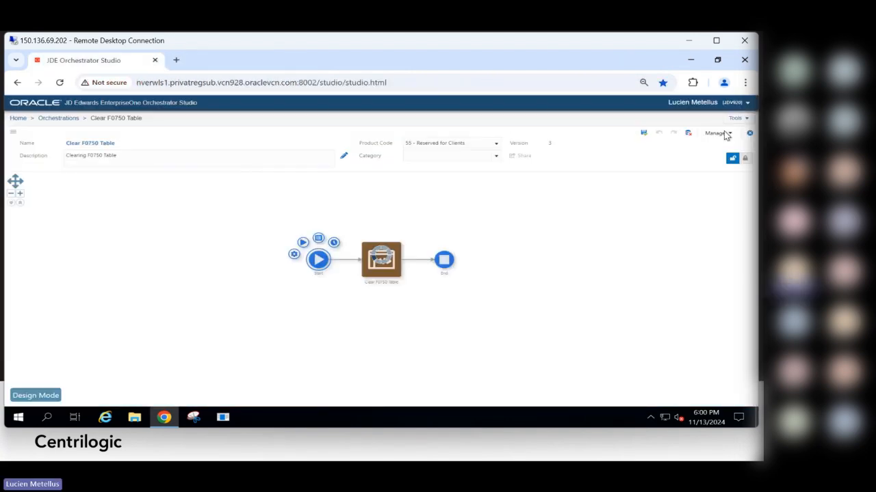
left_click(726, 134)
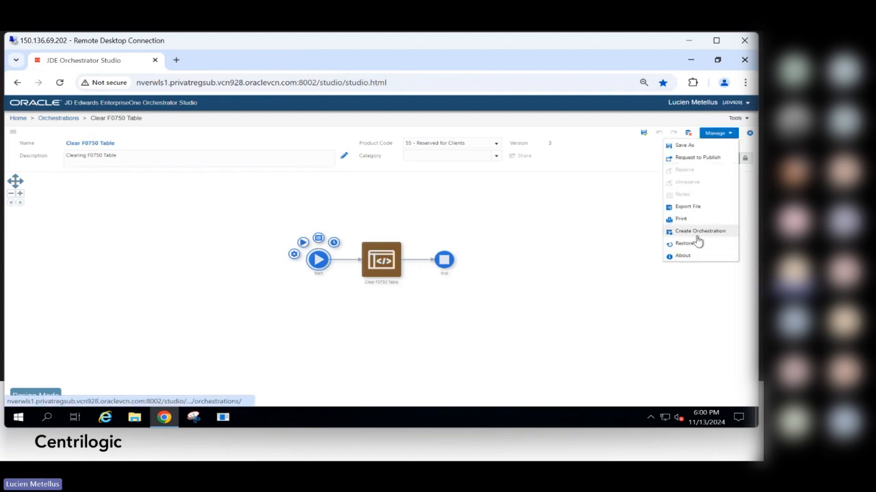
left_click(734, 118)
left_click(703, 182)
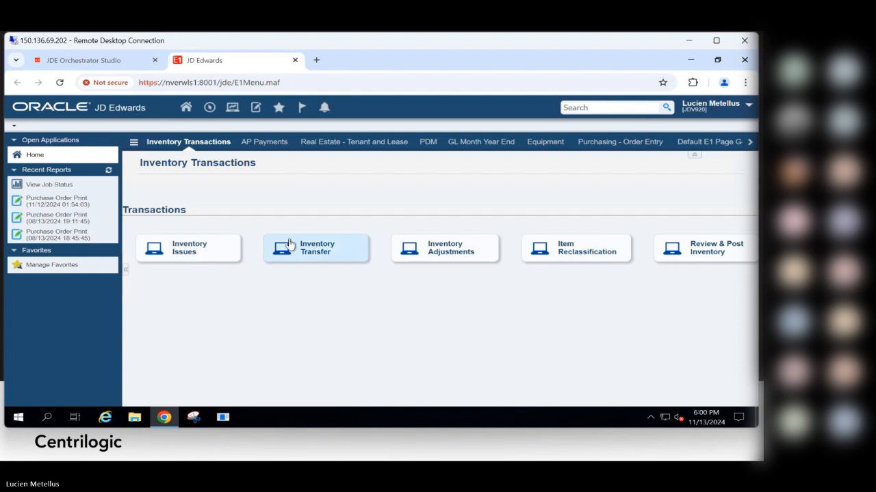
Open the data browser in JD Edwards with the Fast Path entry databrowser
left_click(209, 109)
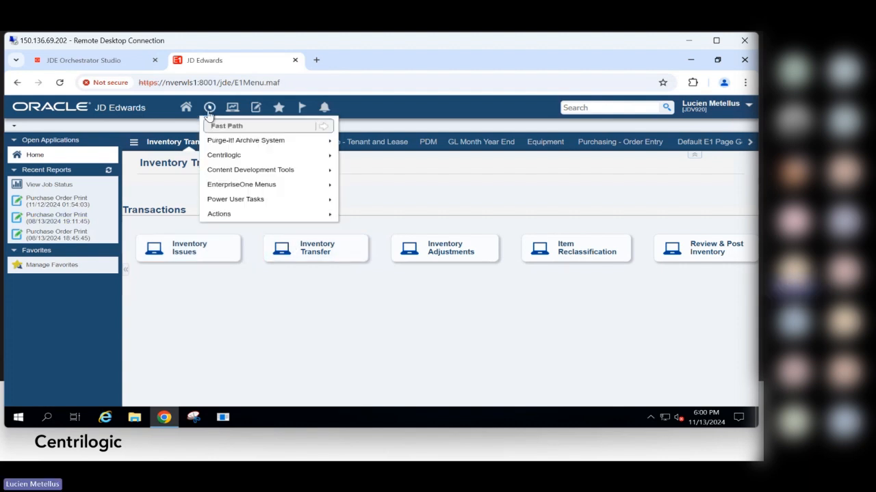
type("data")
key("BackSpace")
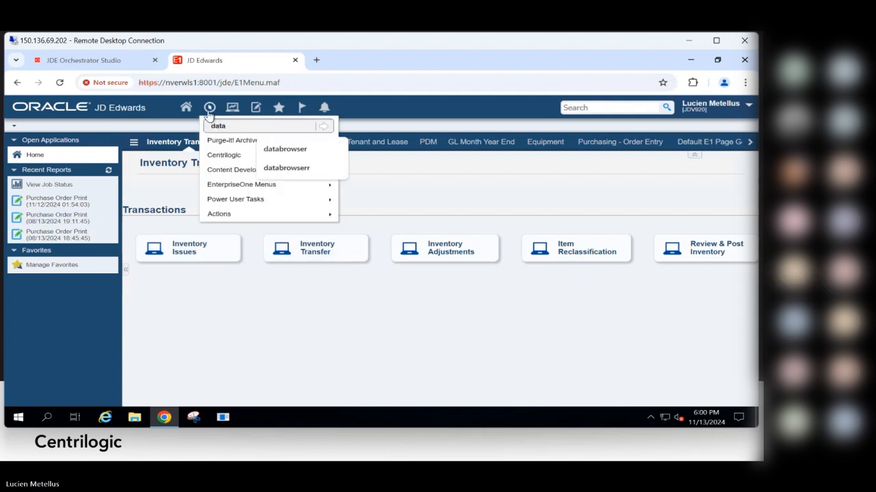
key("Down")
key("Return")
key("Return")
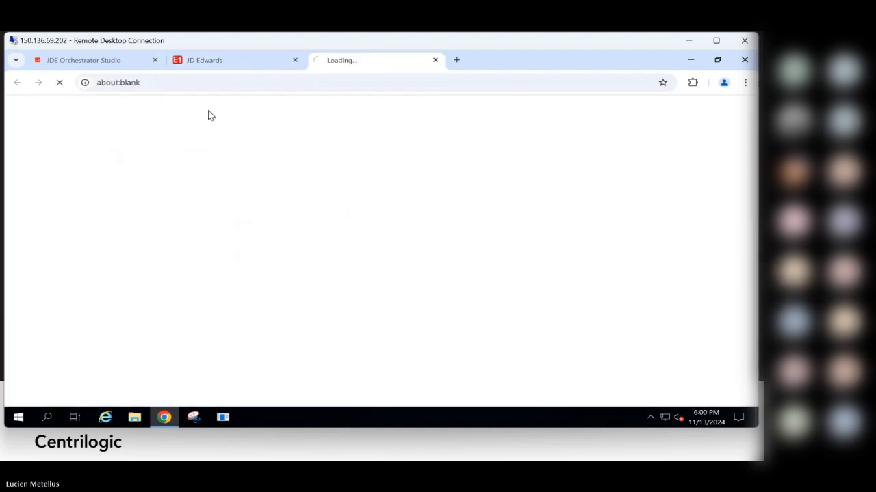
Query by table F07350 and open the Payment File query
left_click(30, 243)
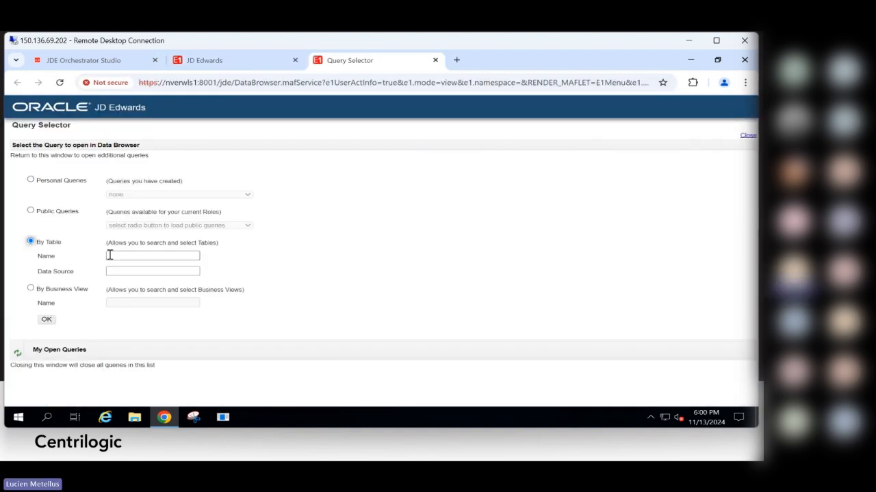
left_click(120, 256)
type("F")
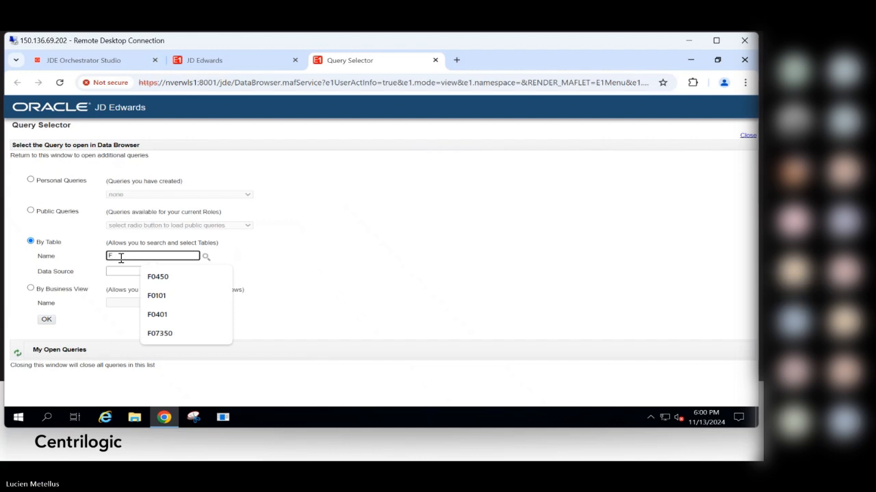
type("4")
left_click(160, 334)
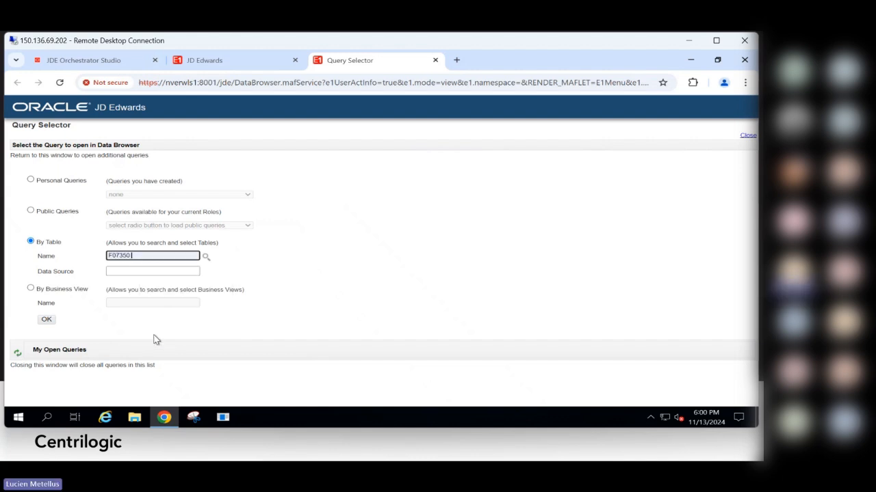
left_click(56, 322)
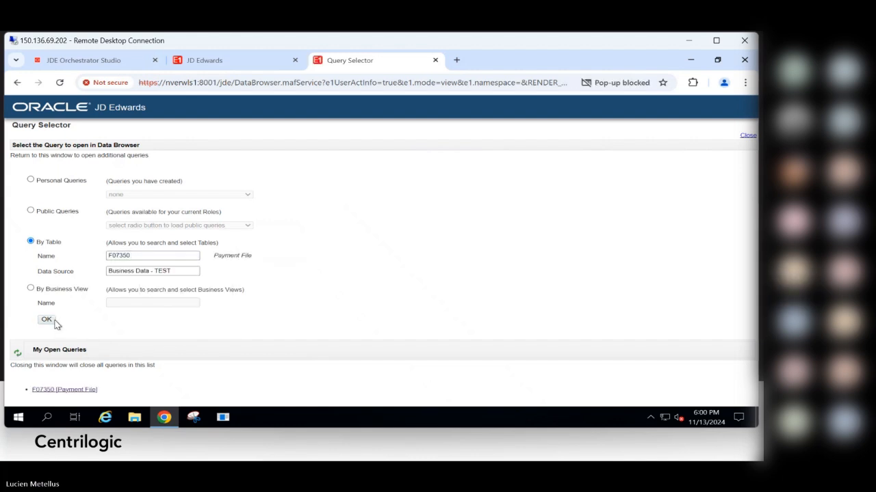
left_click(73, 390)
Return to Orchestrator Studio and run the Clear F0750 Table orchestration with CheckControlNumber 9030
left_click(17, 109)
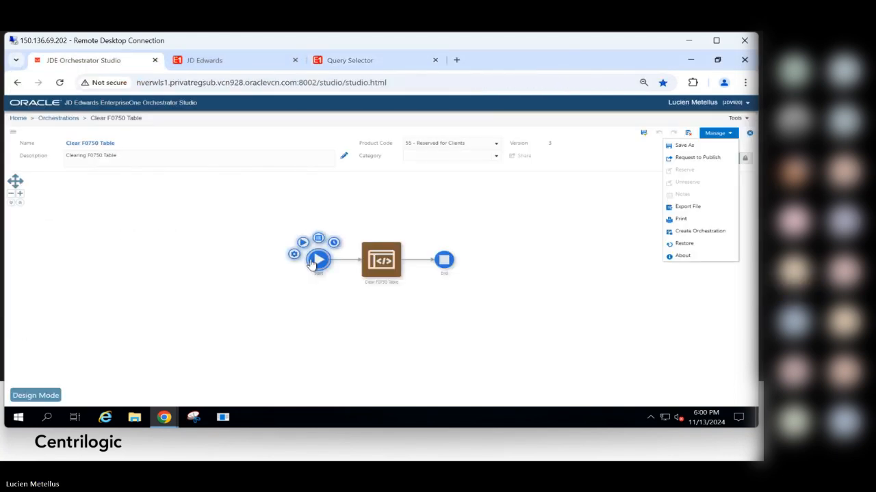
left_click(307, 244)
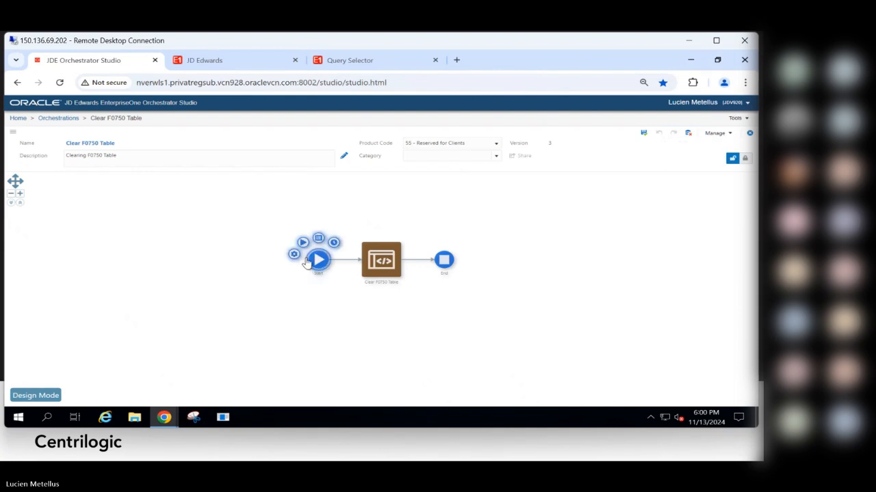
left_click(304, 249)
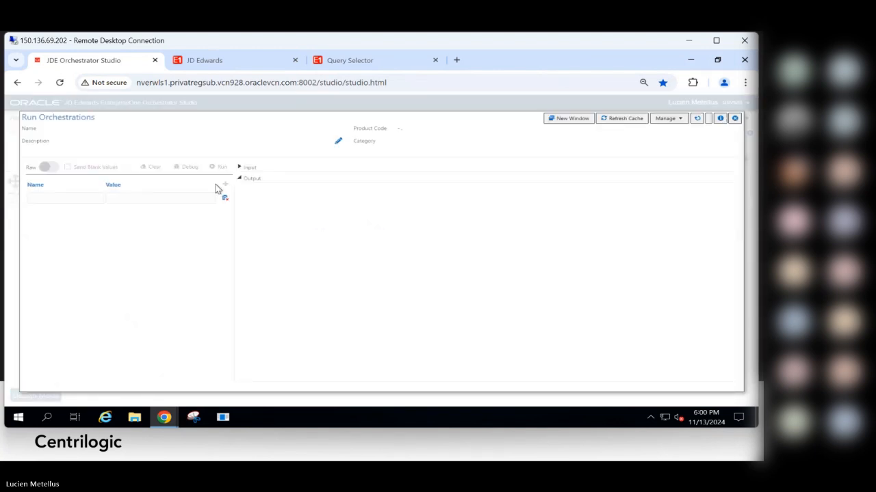
left_click(161, 198)
type("9030")
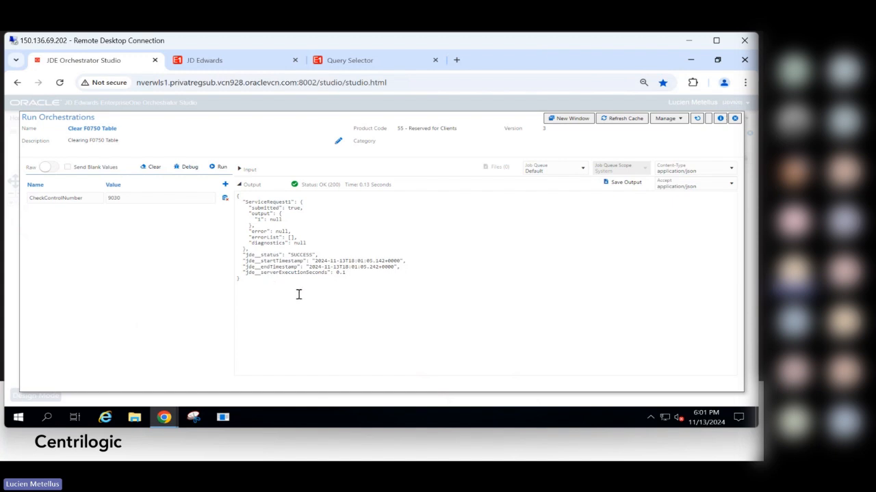
Bring up the F07350 Payment File data browser window, rerun its query to check the records, and return to the query selector
left_click(347, 62)
mouse_move(164, 418)
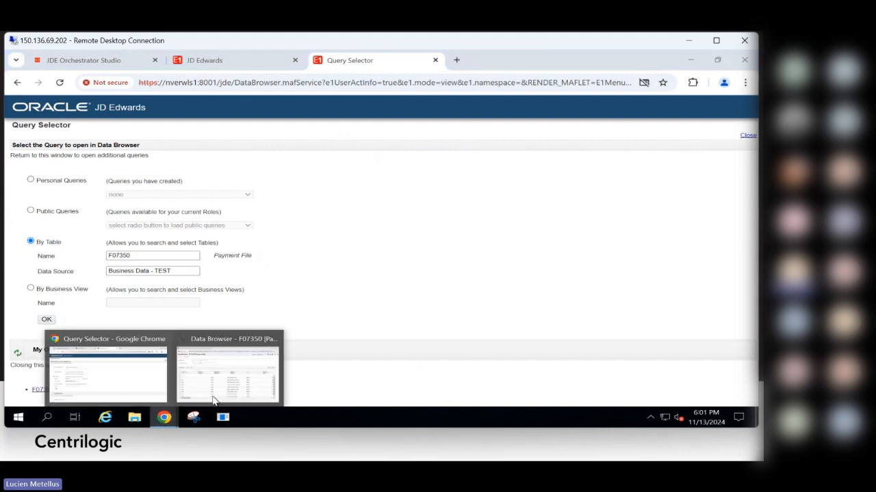
left_click(230, 389)
left_click(16, 111)
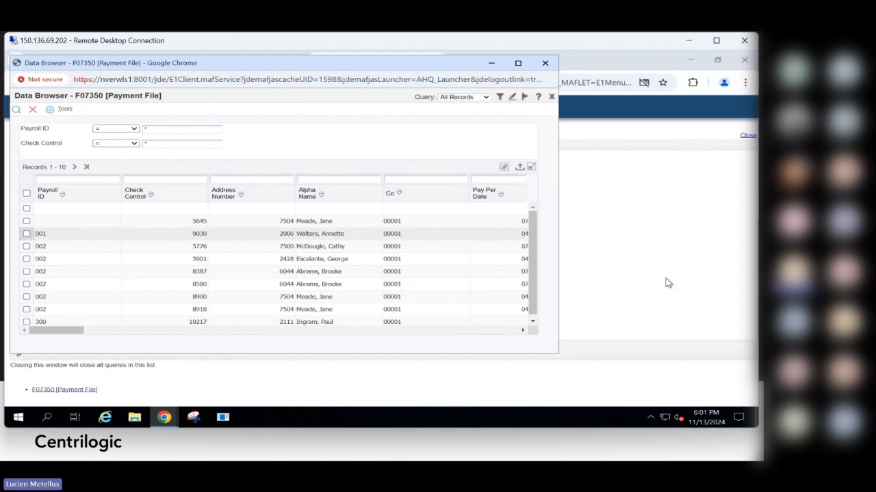
left_click(697, 289)
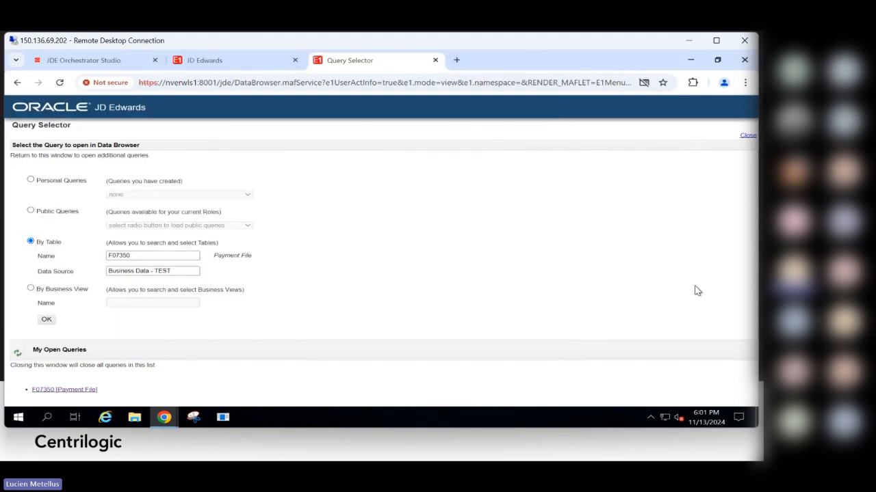
Leave the run window in Orchestrator Studio, open the Clear F0750 Table logic extension from the orchestration, review its flow and close it
left_click(52, 58)
left_click(735, 119)
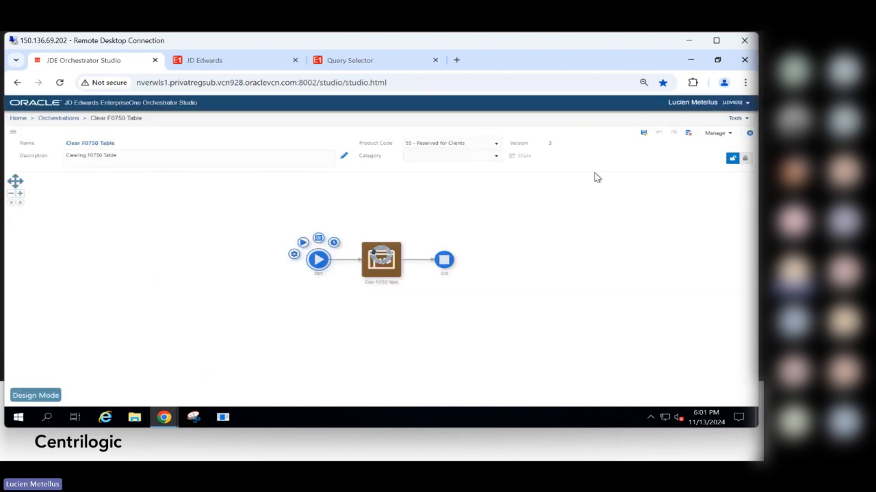
left_click(385, 264)
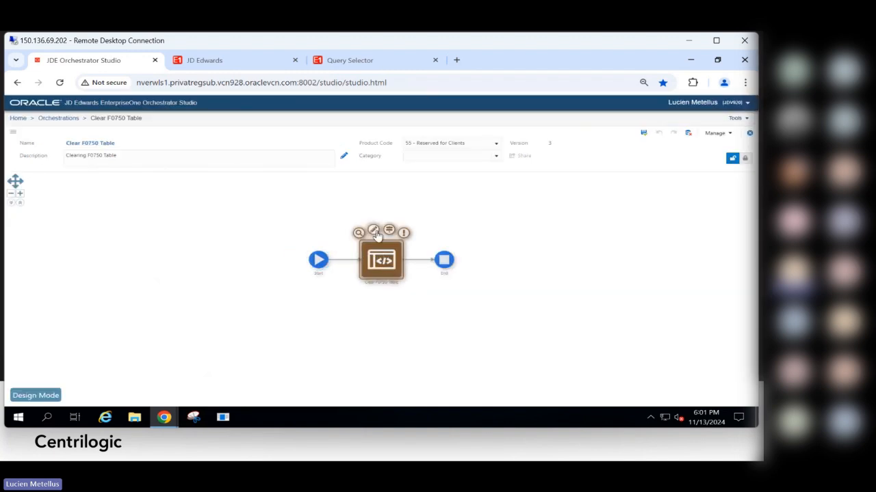
left_click(375, 231)
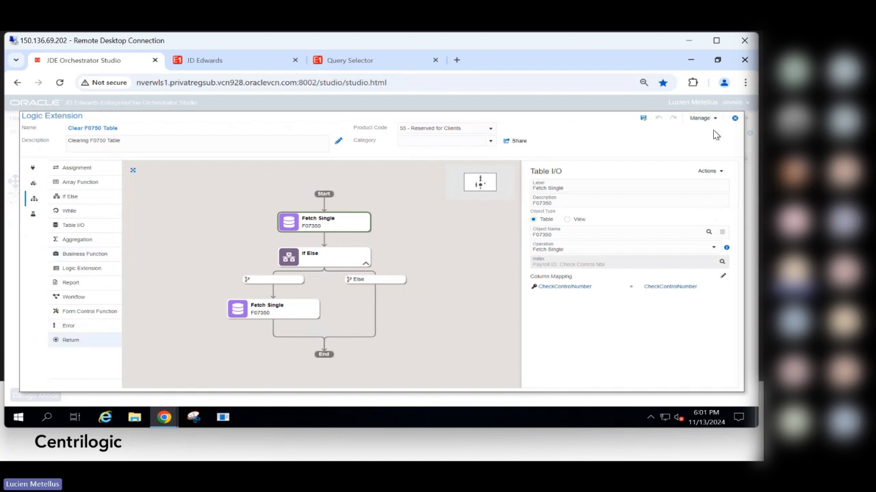
left_click(735, 118)
Open P4310 in JD Edwards through the Fast Path, find its order headers and bring up the Form Extension Manager
left_click(205, 63)
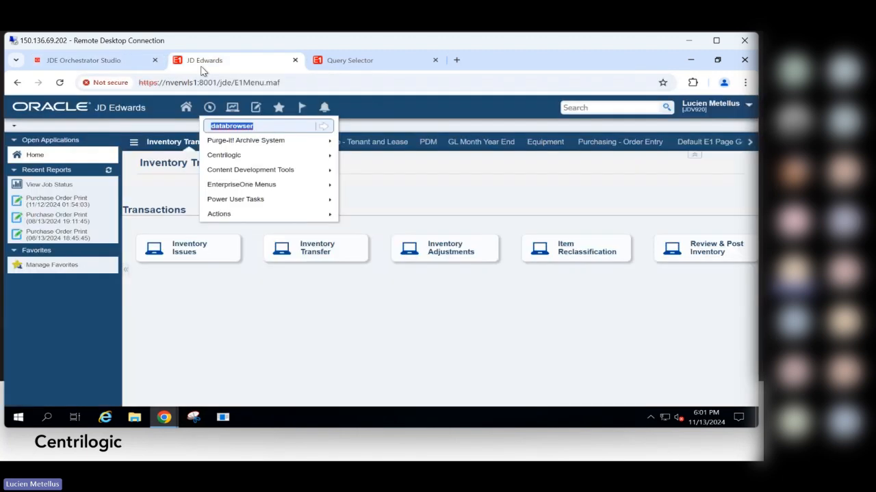
type("P4310")
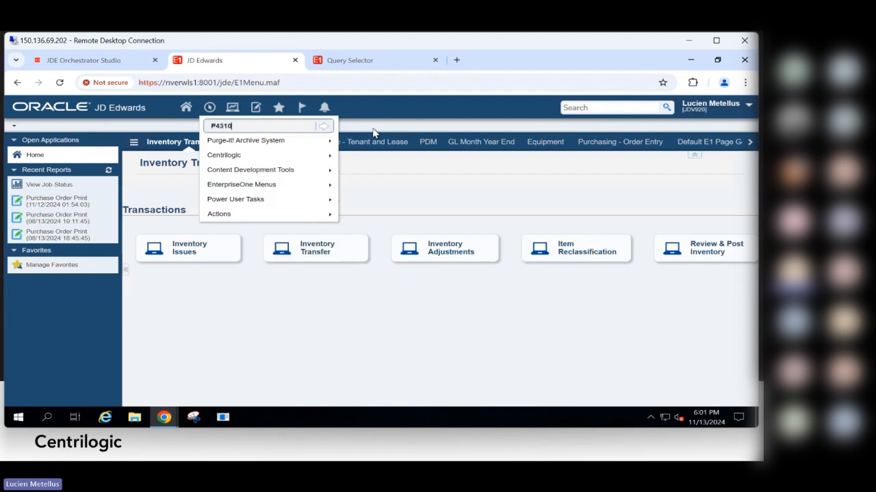
key("Return")
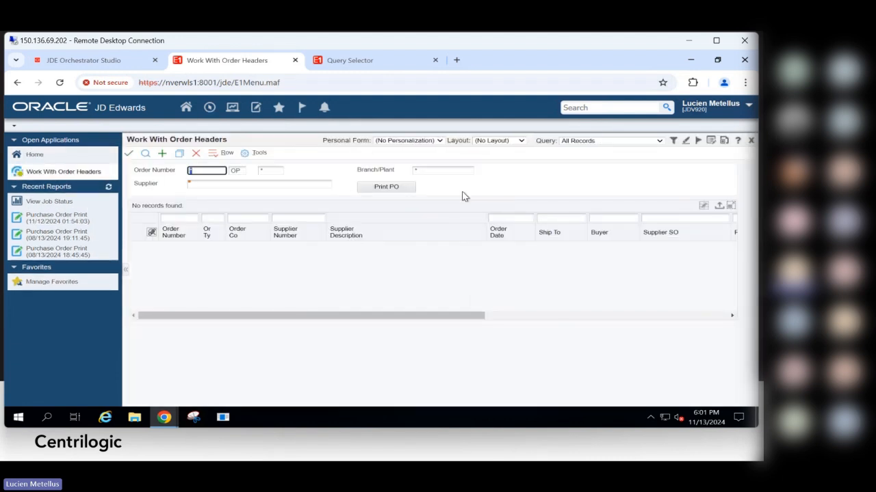
left_click(145, 154)
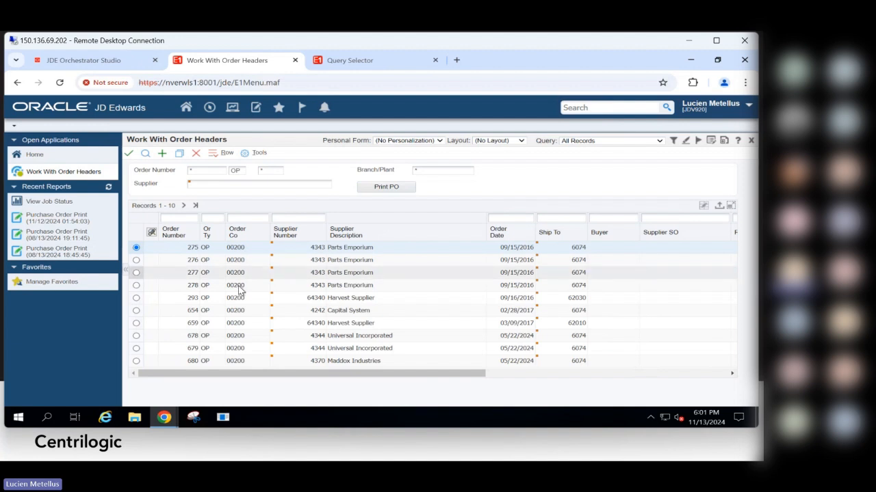
left_click(723, 142)
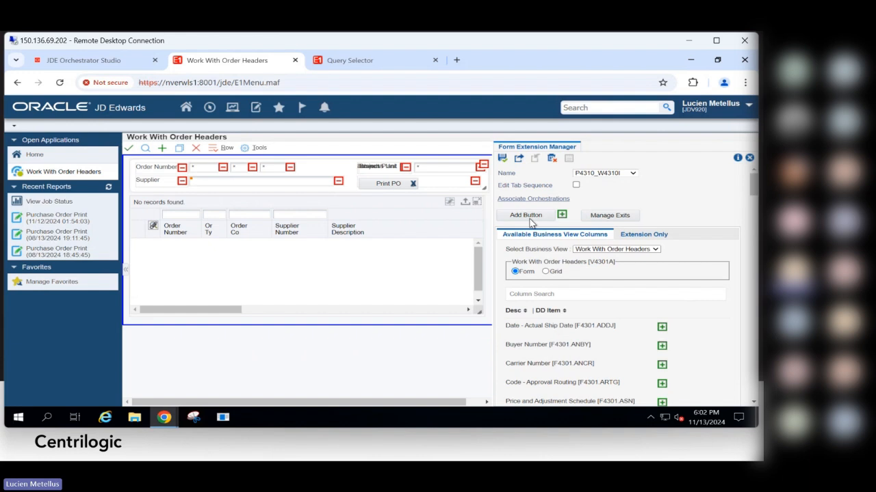
Add a button labelled Demo beside Print PO in the Work With Order Headers form extension
left_click_drag(510, 216, 438, 188)
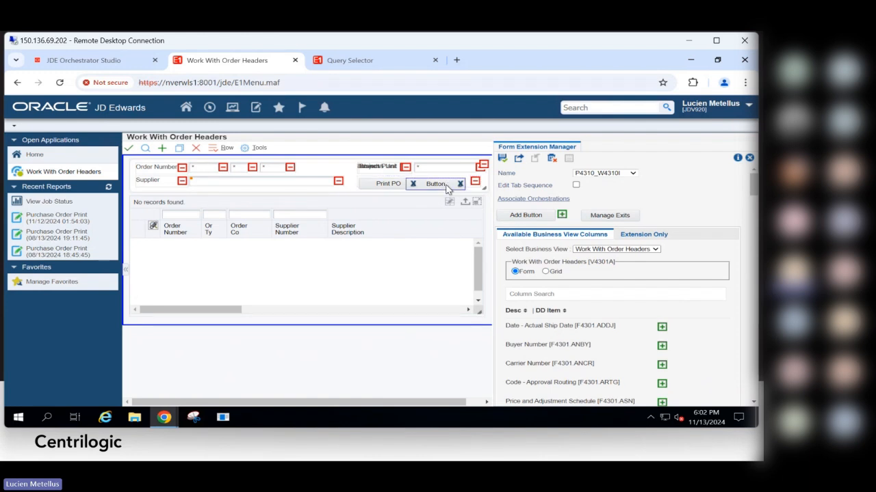
double_click(446, 186)
key("BackSpace")
key("BackSpace")
key("BackSpace")
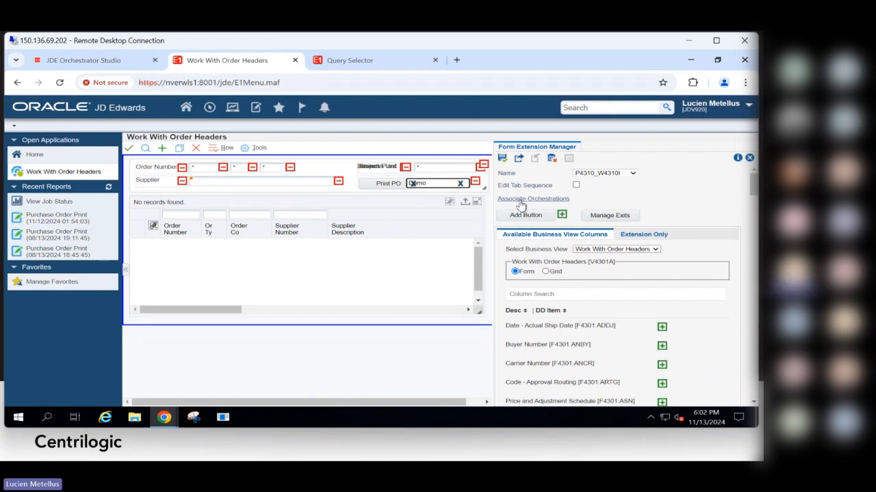
key("Return")
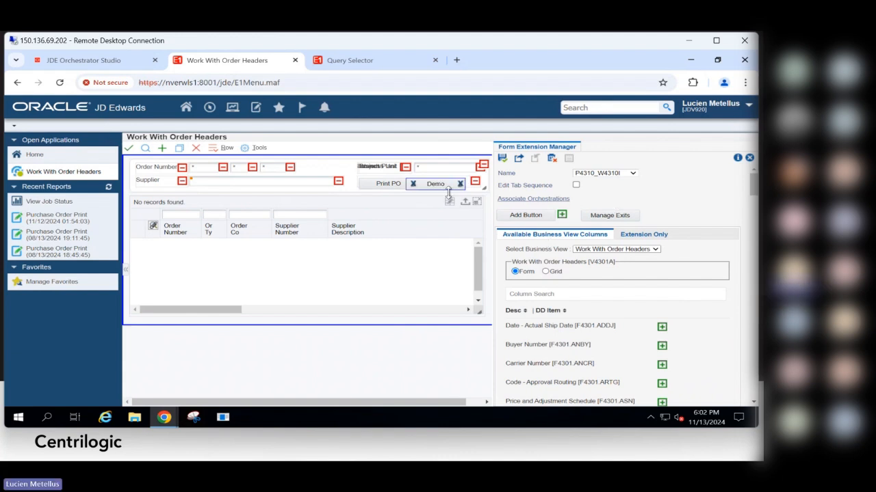
Delete the saved orchestration association between the Print PO button's clicked event and Print POs, and close the association dialog
left_click(532, 198)
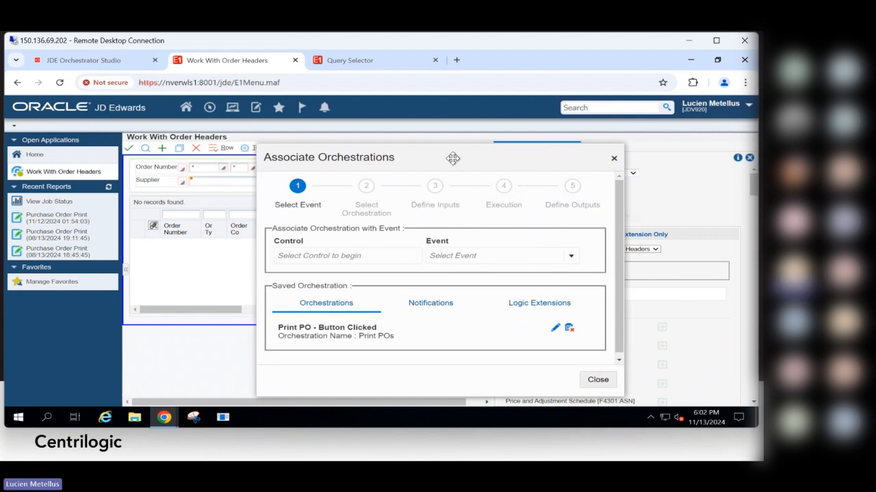
left_click_drag(578, 149, 713, 139)
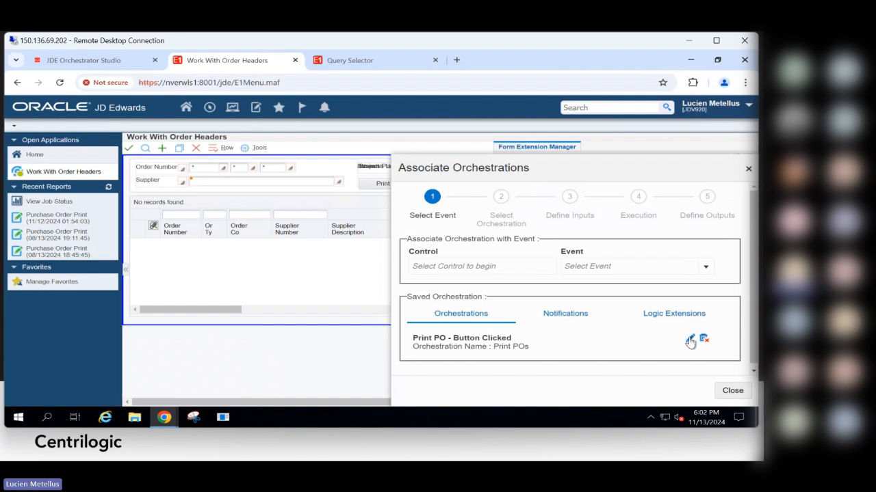
left_click(690, 342)
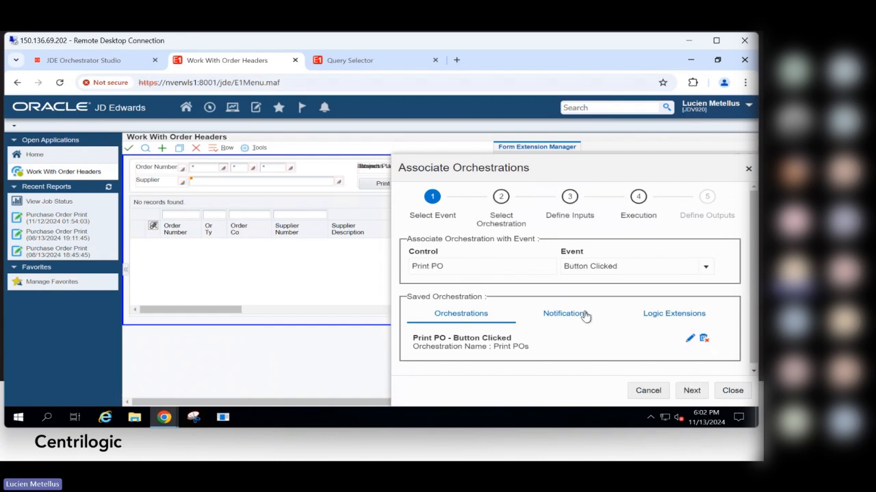
left_click(703, 338)
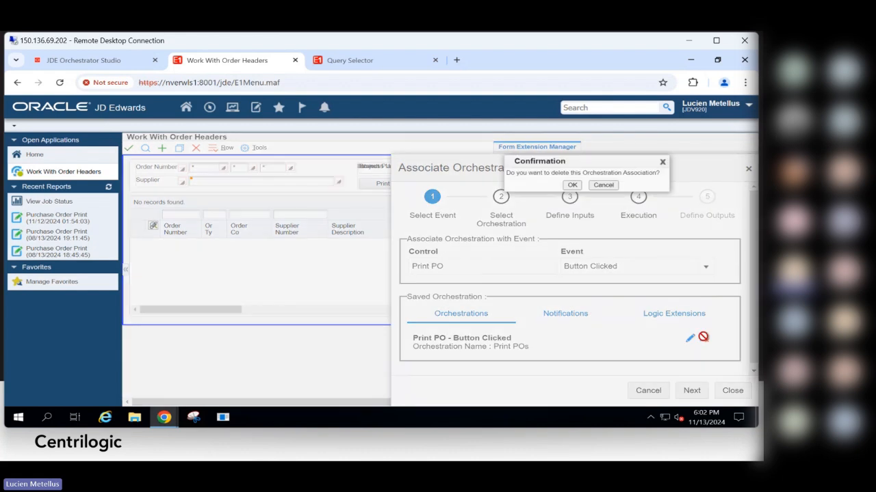
left_click(572, 185)
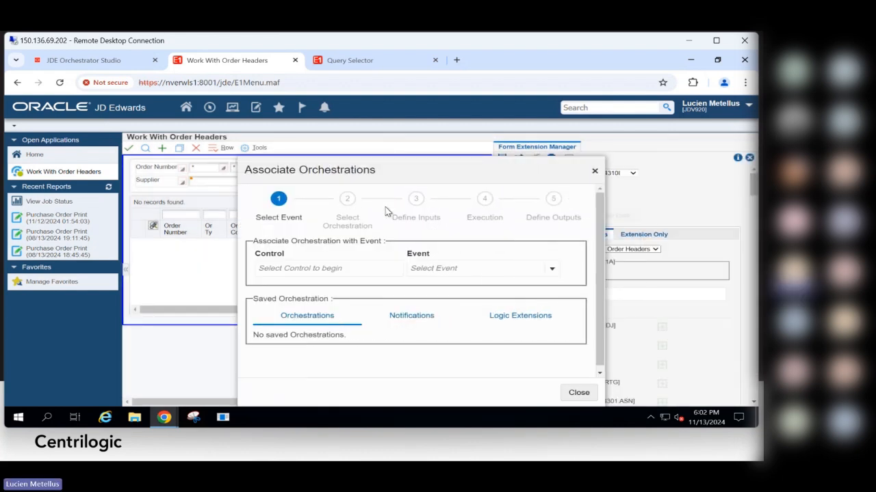
left_click(302, 267)
left_click(595, 171)
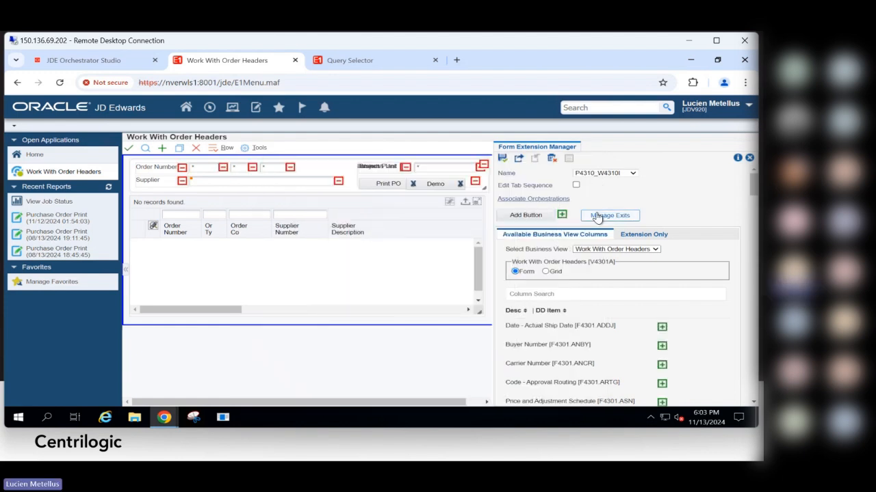
Check the form's exits without adding any, and remove the Demo button beside Print PO
left_click(599, 217)
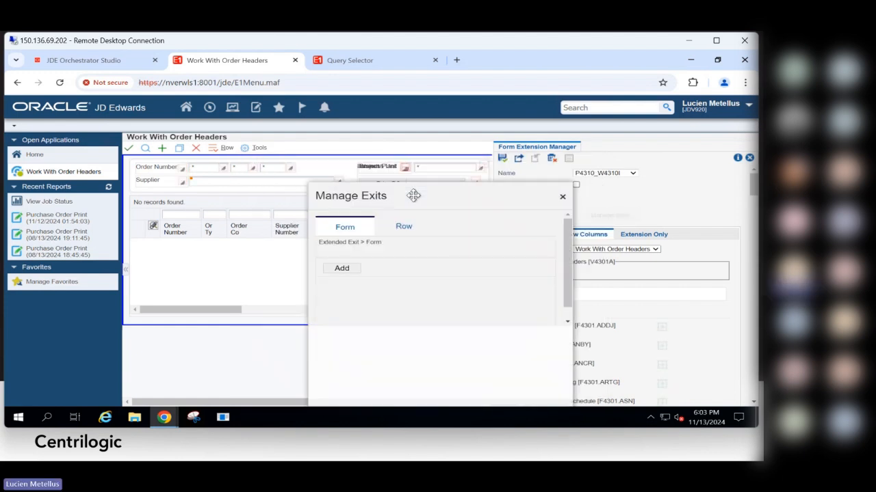
left_click(561, 198)
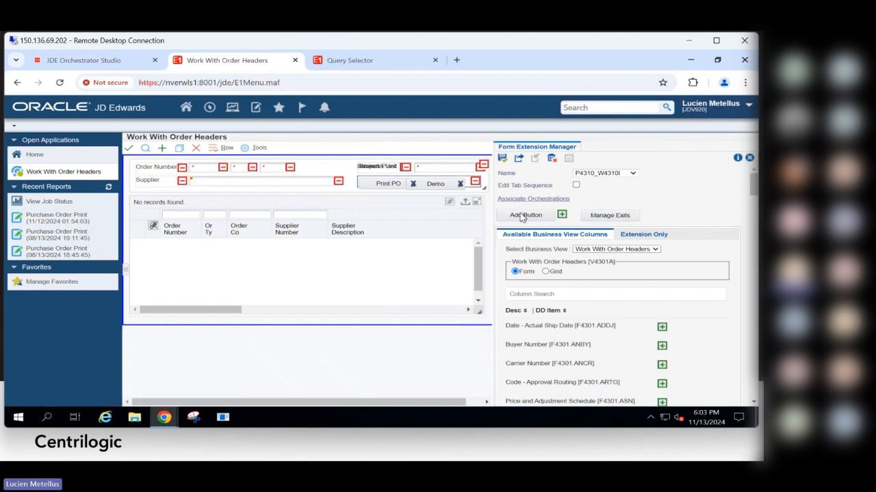
left_click(462, 184)
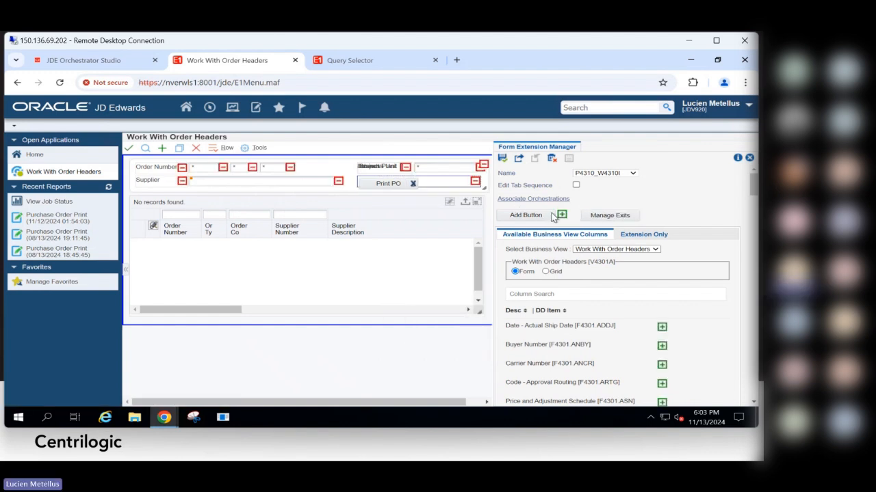
Add a button labelled Click Here at the start of the form header and move the Order Number label beside Print PO
left_click(561, 216)
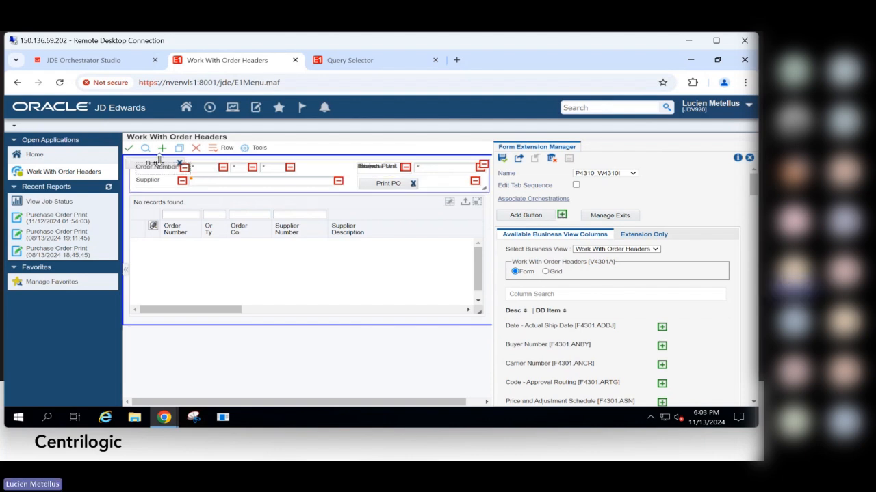
left_click_drag(169, 166, 428, 189)
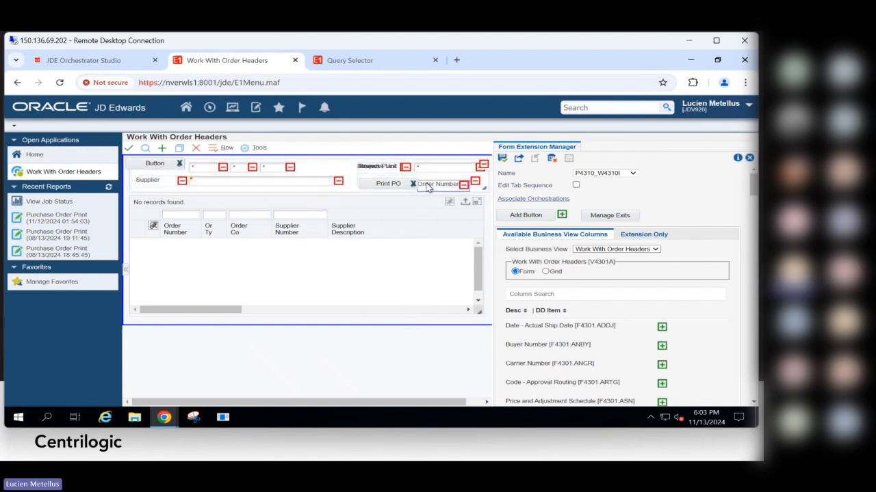
left_click(167, 164)
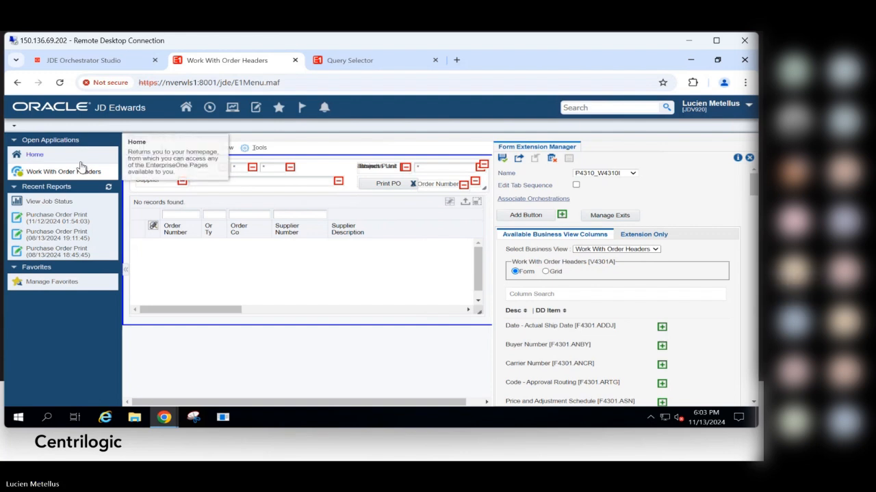
Start a new orchestration association for the Click Here button with the Button Clicked event
left_click(547, 199)
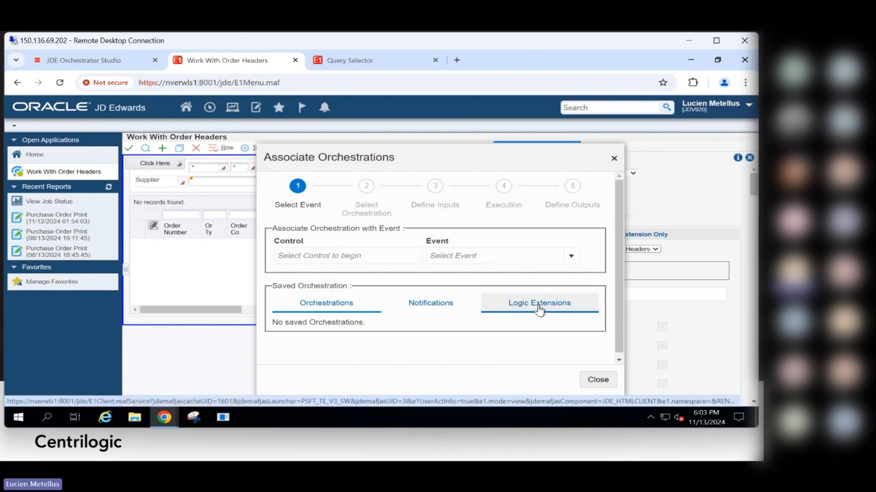
left_click(313, 256)
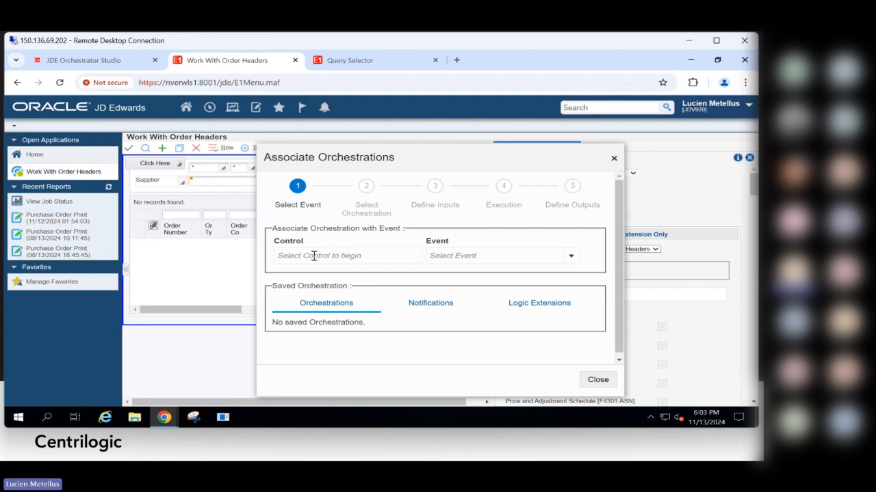
left_click(565, 255)
left_click(158, 170)
left_click(160, 176)
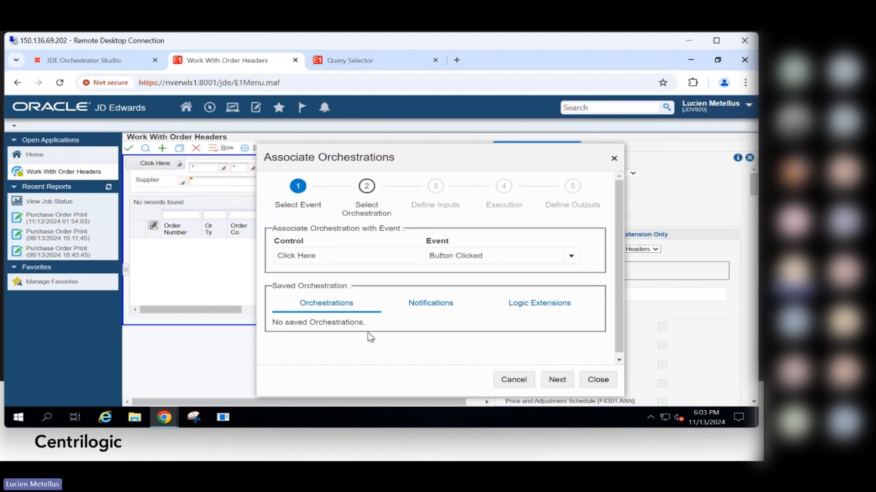
Select the Print POs orchestration for the Click Here button's association
left_click(555, 380)
left_click(555, 245)
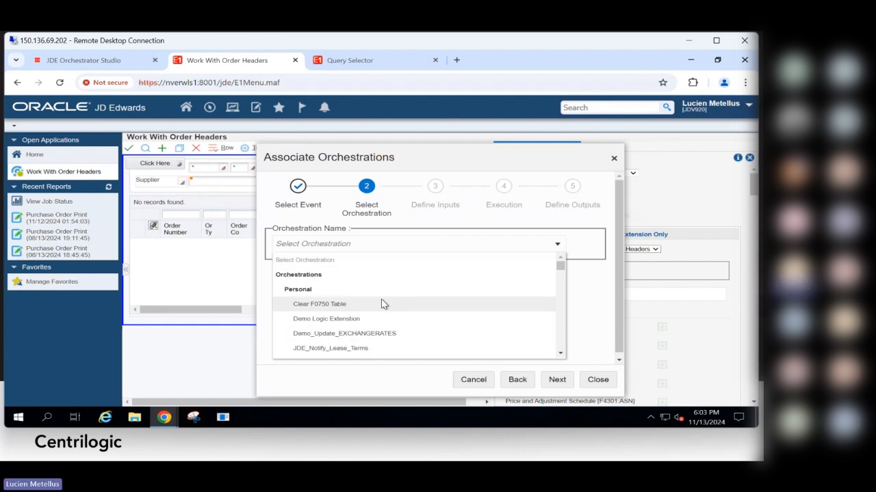
left_click_drag(562, 267, 558, 353)
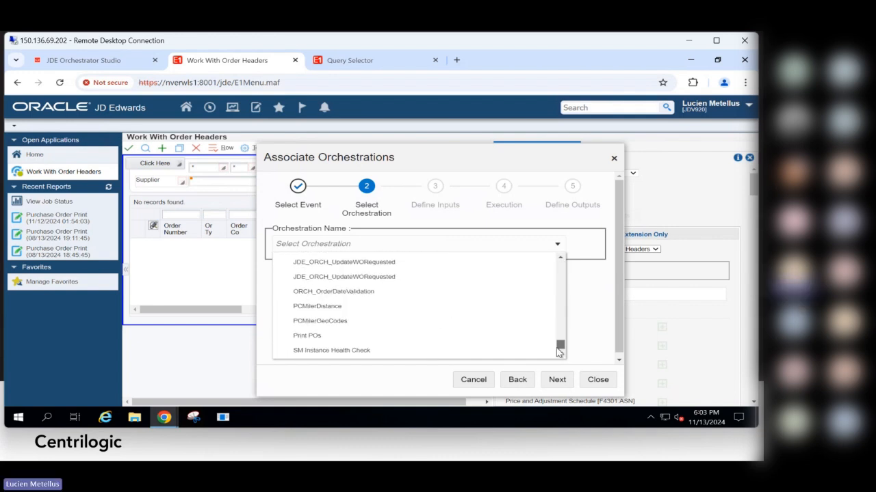
left_click(455, 339)
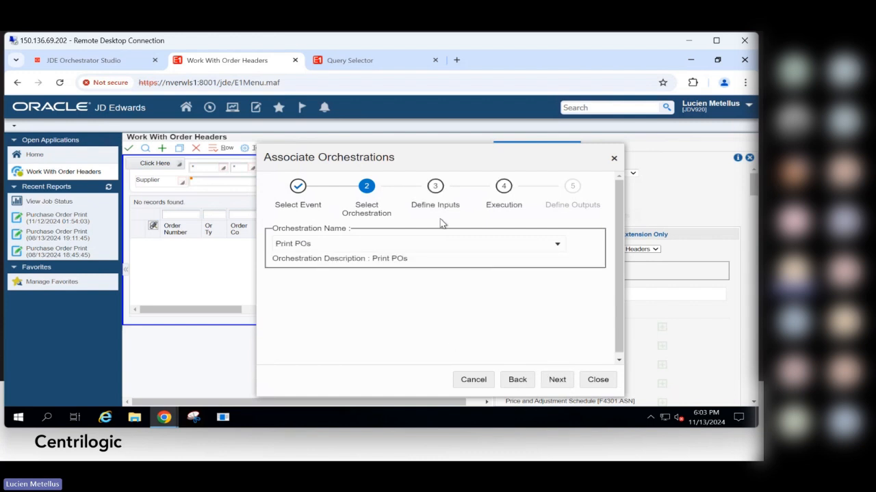
Go to the association's Define Inputs stage and try to pick the order number field as an input
left_click(441, 209)
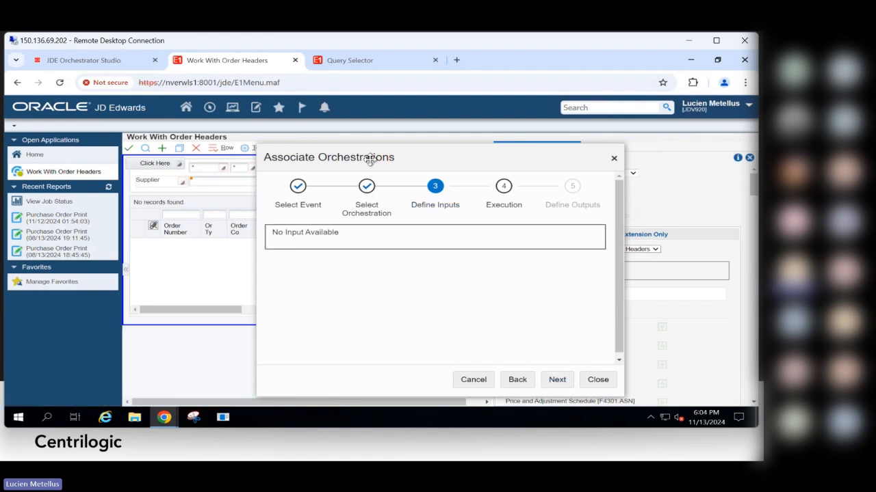
left_click_drag(350, 149, 484, 140)
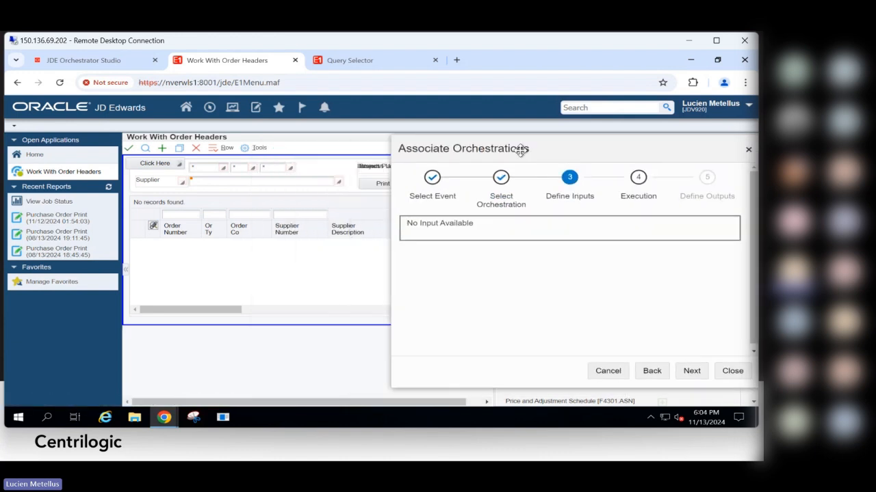
left_click(212, 170)
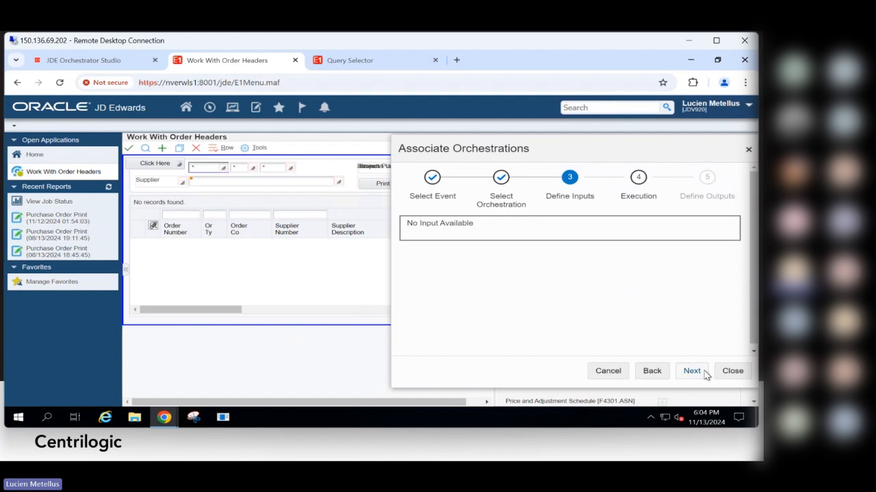
Go back to the association's orchestration selection, choose Print POs again and return to Define Inputs
left_click(651, 371)
left_click(522, 244)
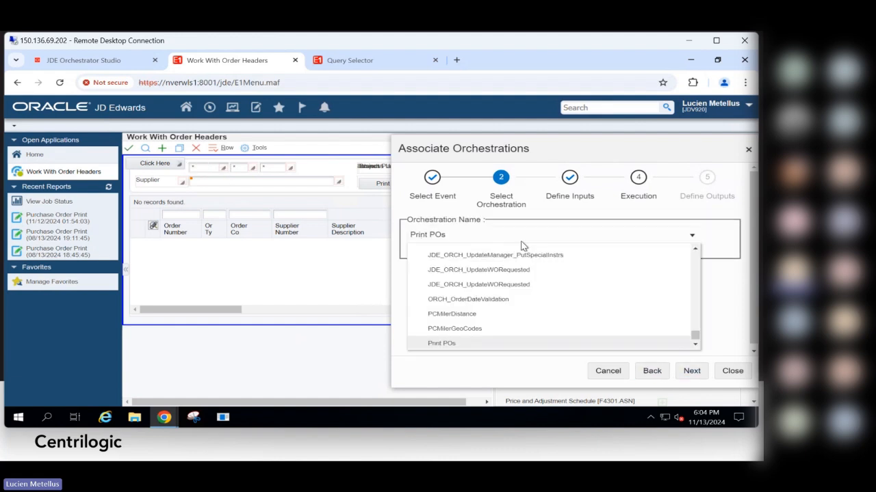
left_click(575, 344)
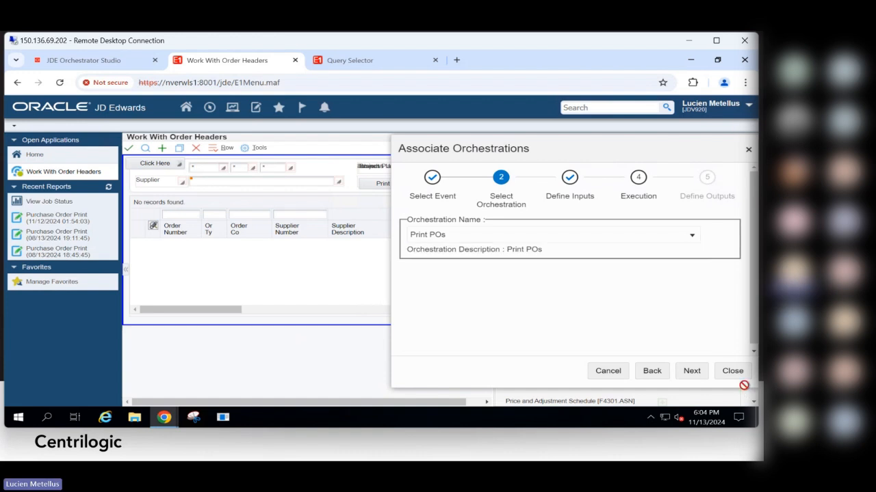
left_click(691, 372)
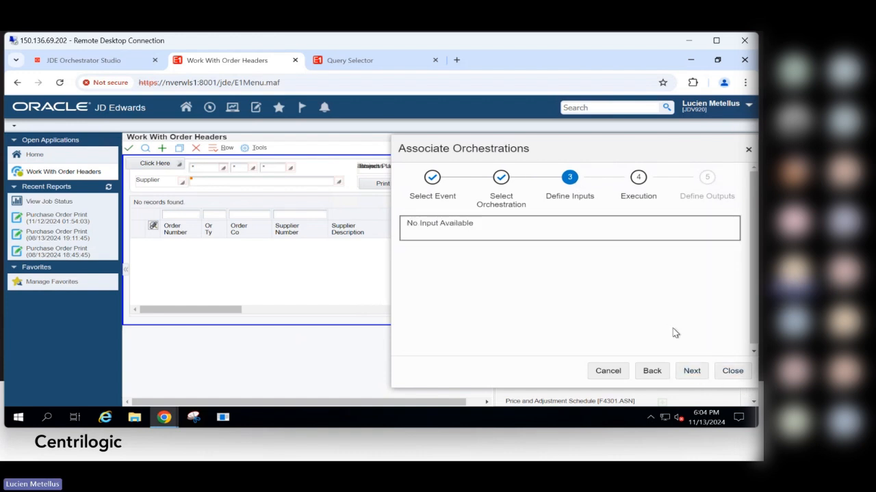
Save the Click Here association with Execute Before Event, then save the form extension and close the Form Extension Manager
left_click(695, 375)
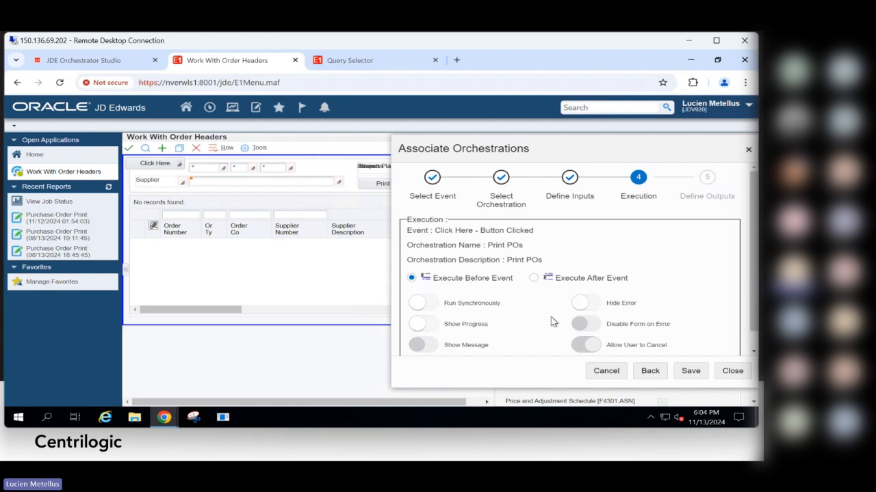
left_click(687, 371)
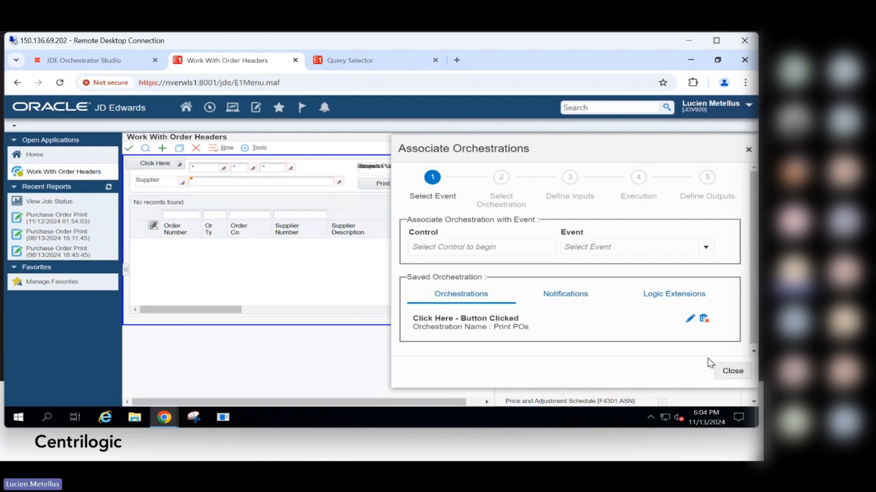
left_click(732, 370)
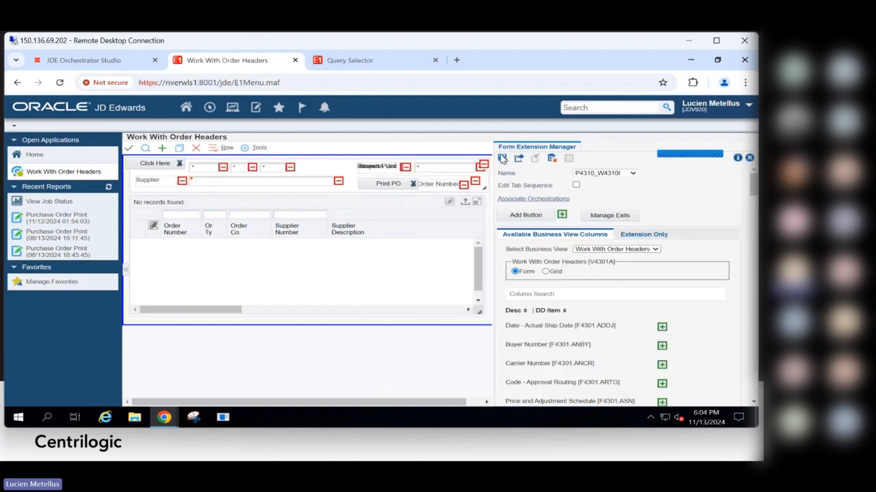
left_click(749, 158)
List the order headers, run the Click Here button and check the newest Purchase Order Print job under Recent Reports
left_click(145, 153)
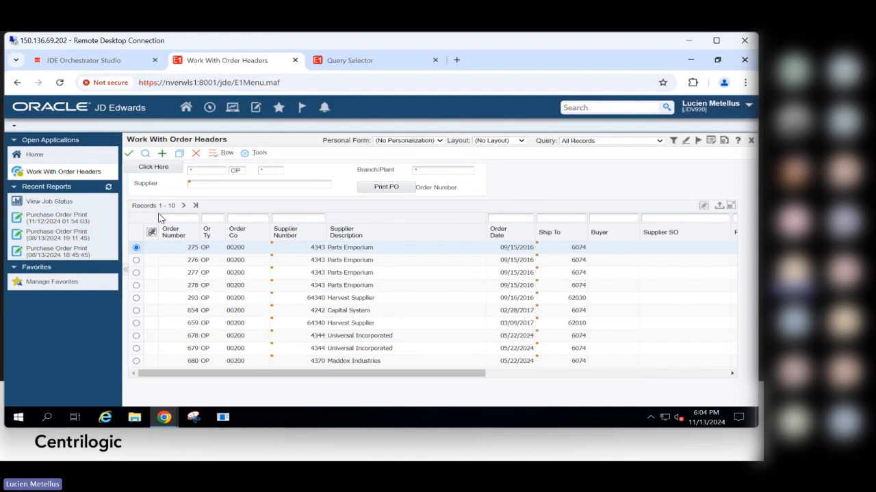
left_click(214, 155)
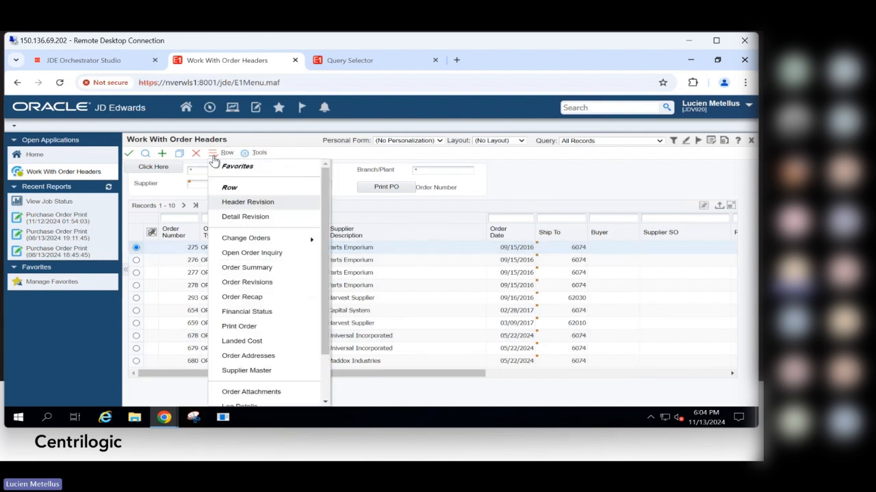
left_click(214, 159)
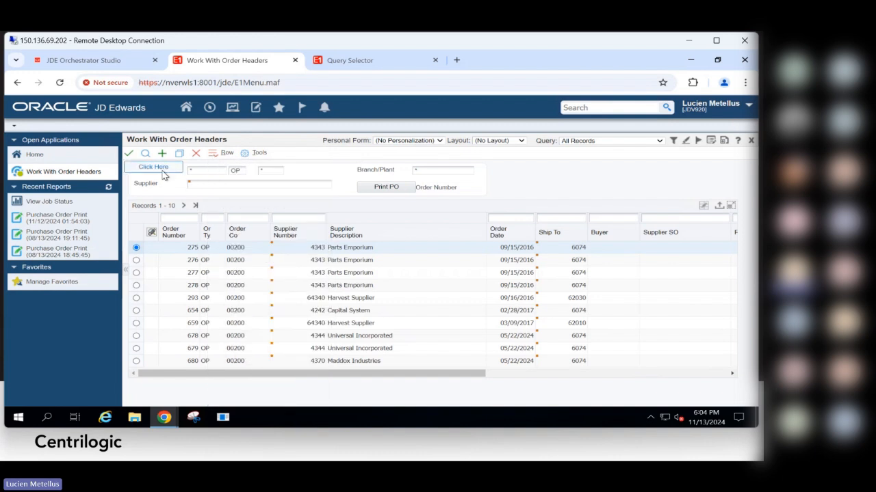
left_click(108, 187)
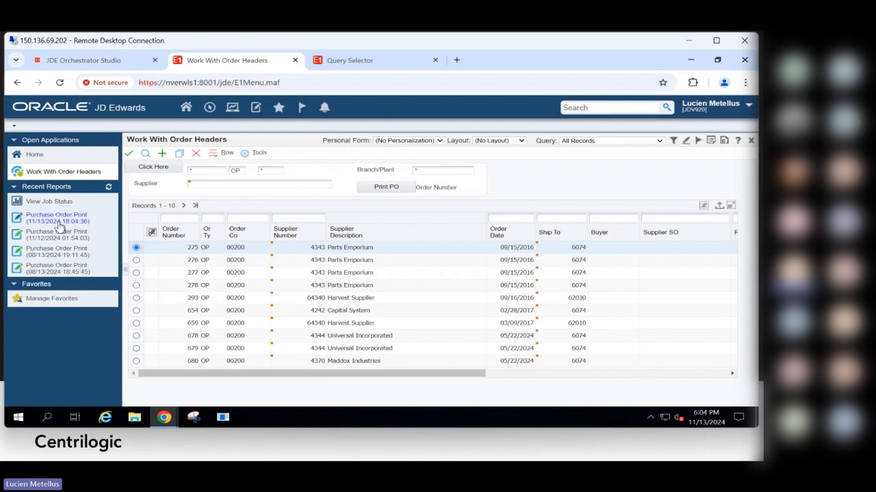
mouse_move(60, 227)
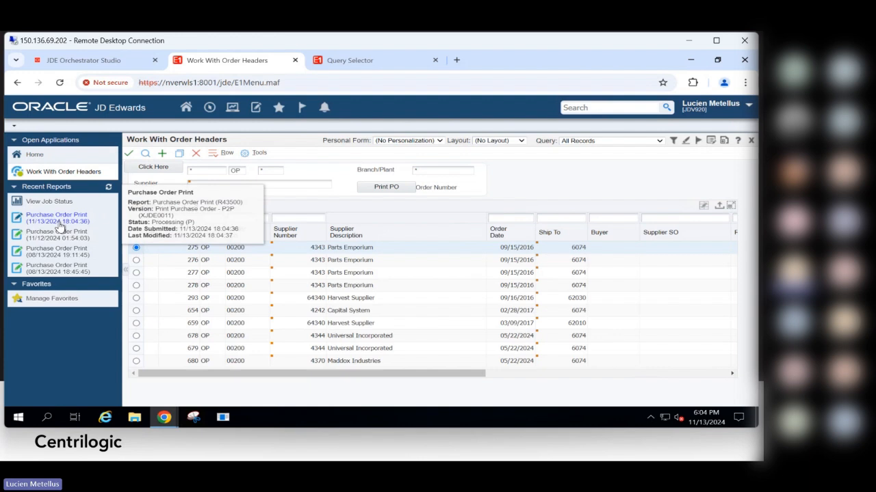
left_click(212, 154)
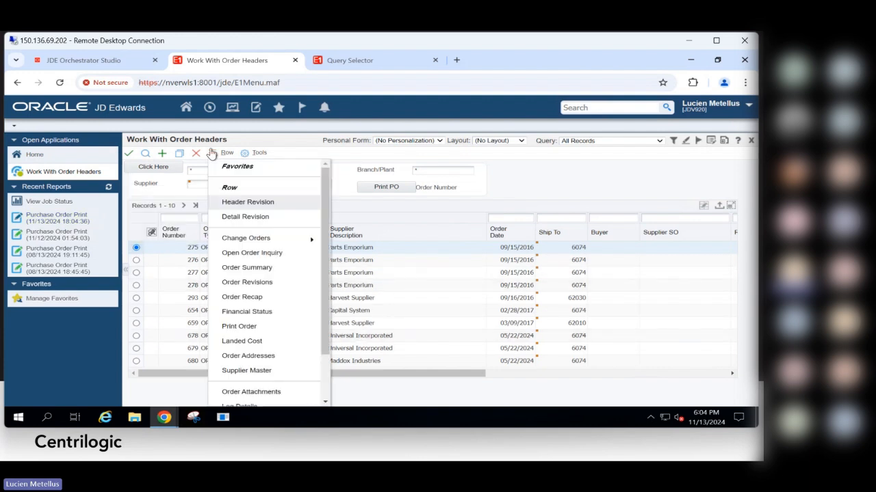
left_click(212, 153)
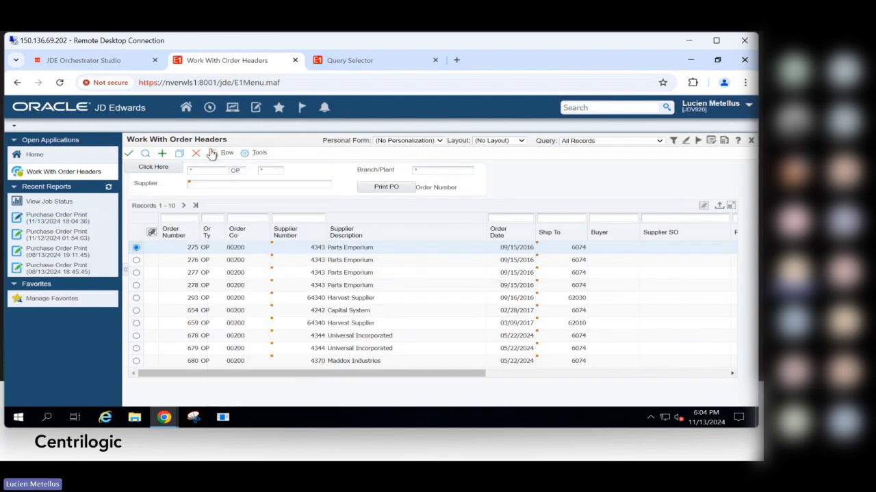
left_click(212, 153)
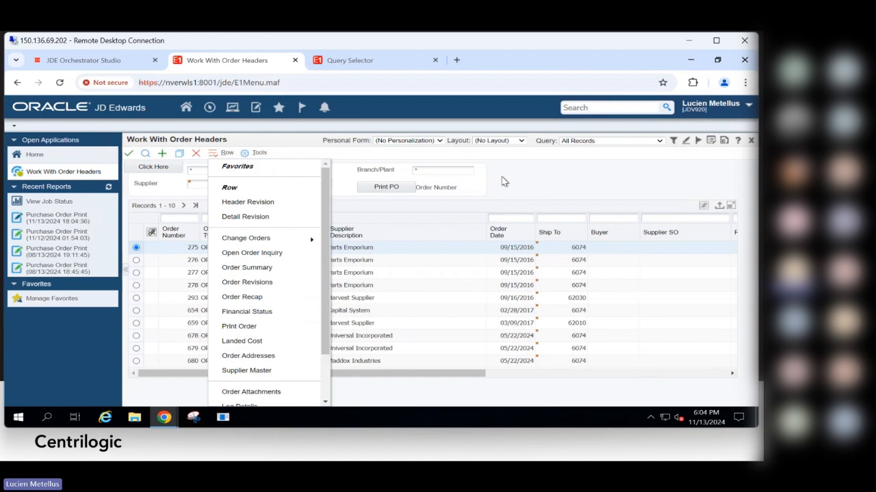
left_click(479, 199)
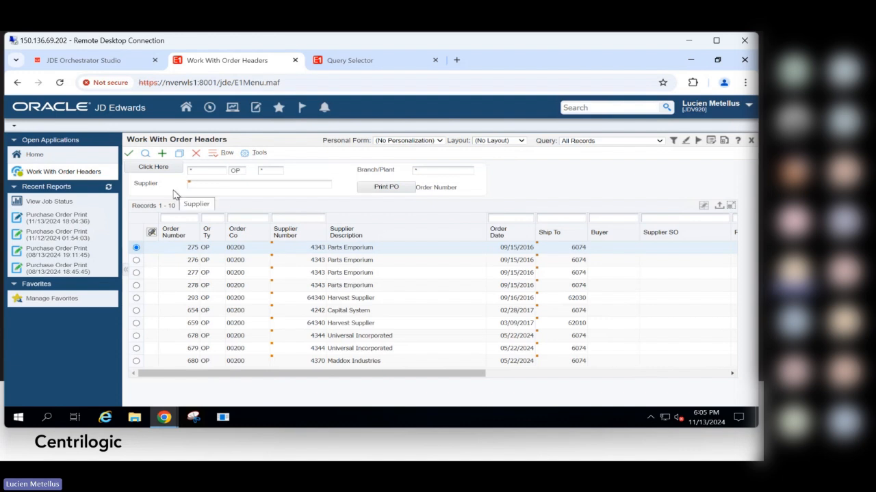
left_click(210, 110)
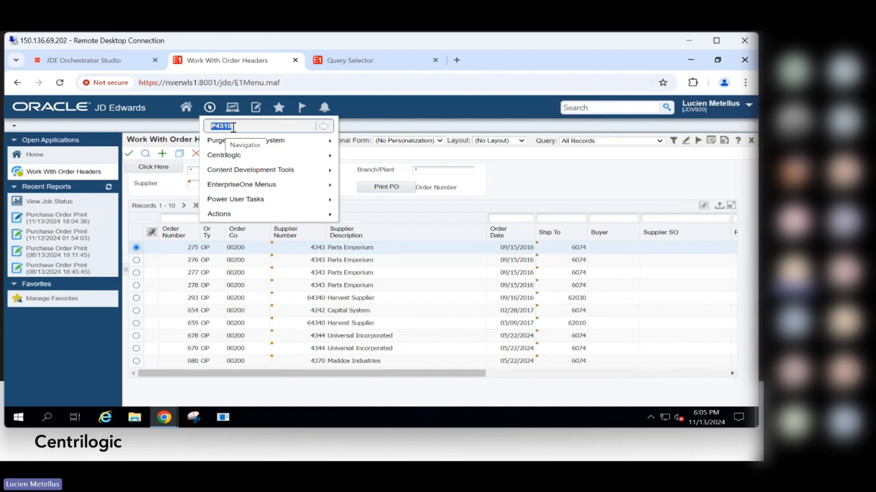
left_click(540, 192)
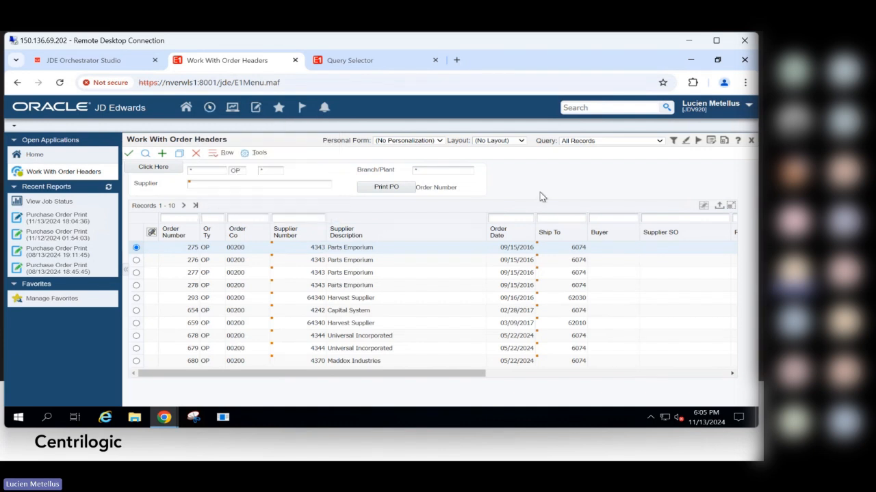
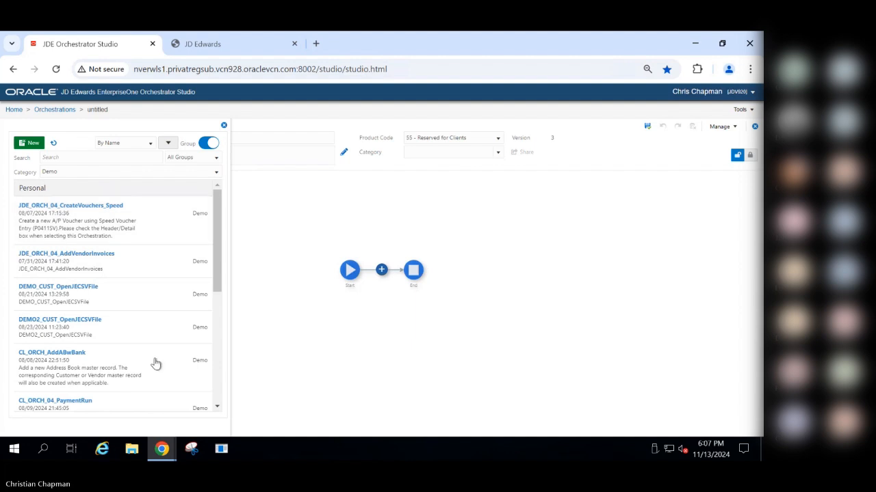
Open the CL_ORCH_AddABwBank orchestration in Orchestrator Studio and bring up its Run Orchestrations window
left_click(97, 367)
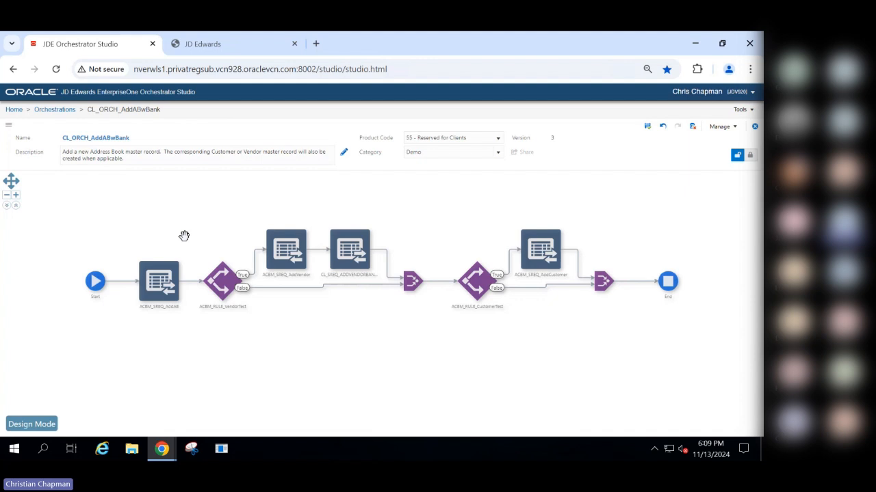
mouse_move(102, 291)
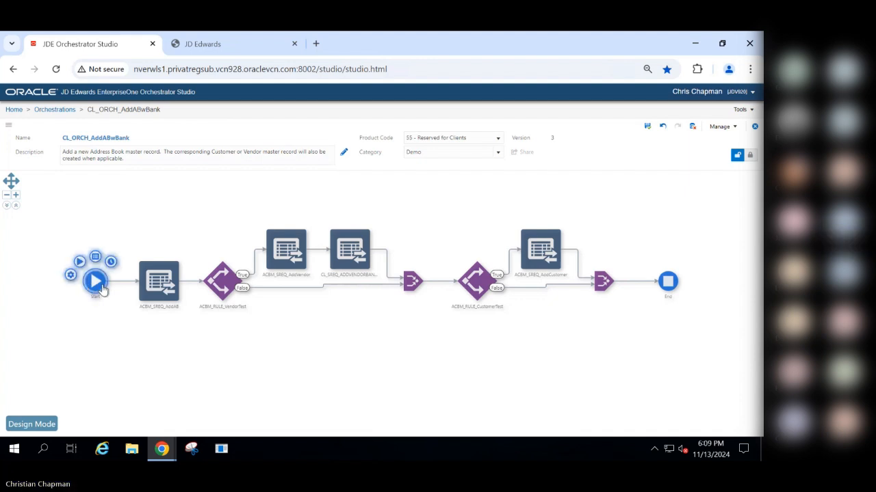
left_click(80, 261)
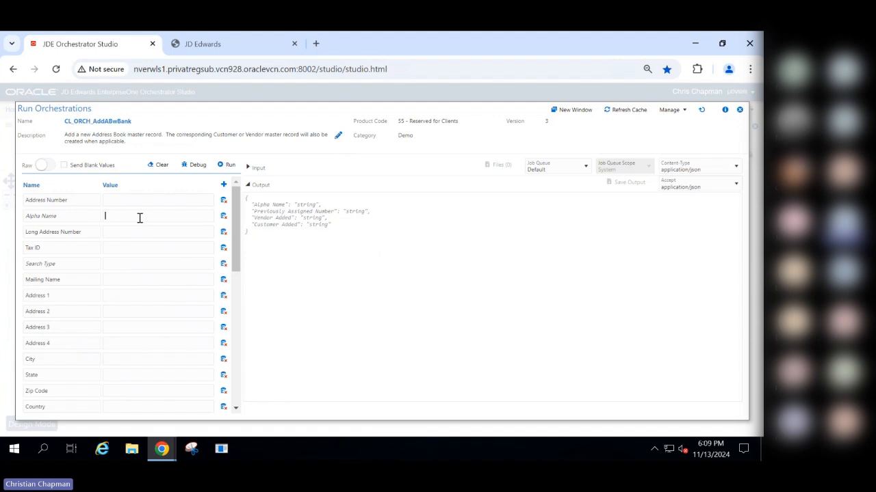
Set Alpha Name to My Centrilogic Vendor, Search Type to V and Mailing Name to DBA Name
left_click(140, 217)
type("My Centri")
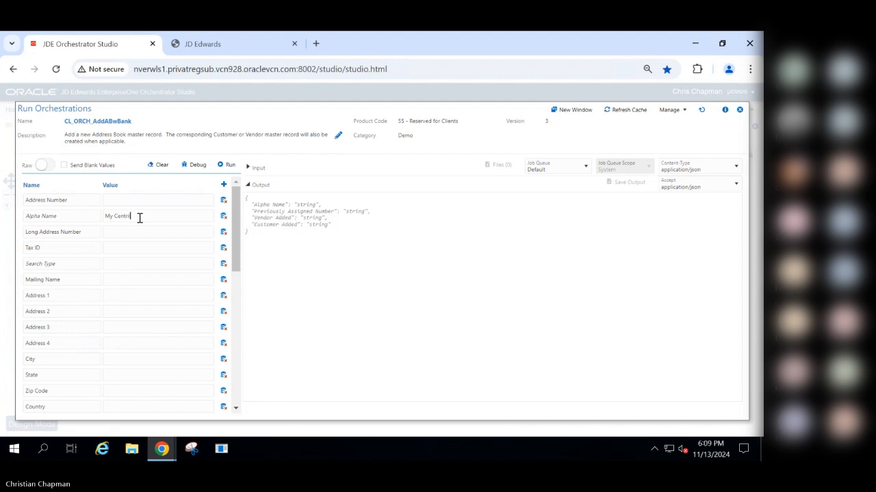
type("logic Vendor")
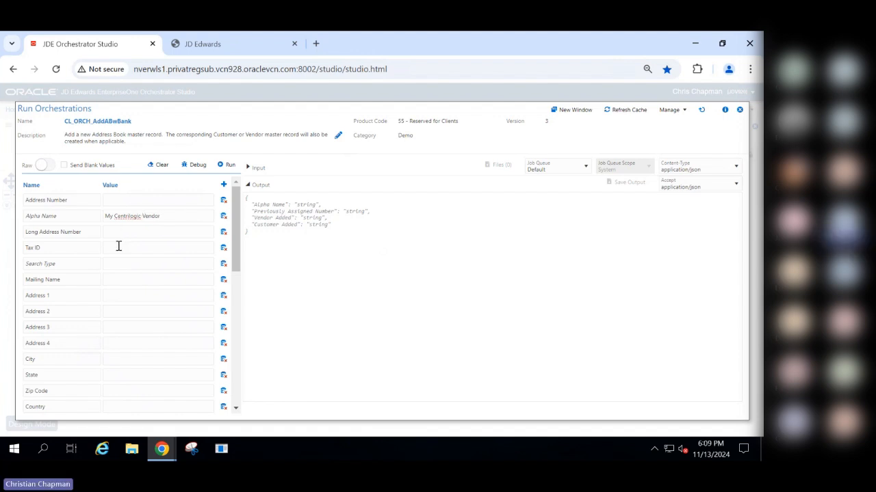
left_click(118, 232)
left_click(120, 249)
left_click(110, 264)
type("V")
key("Tab")
left_click(117, 277)
type("DBA Name")
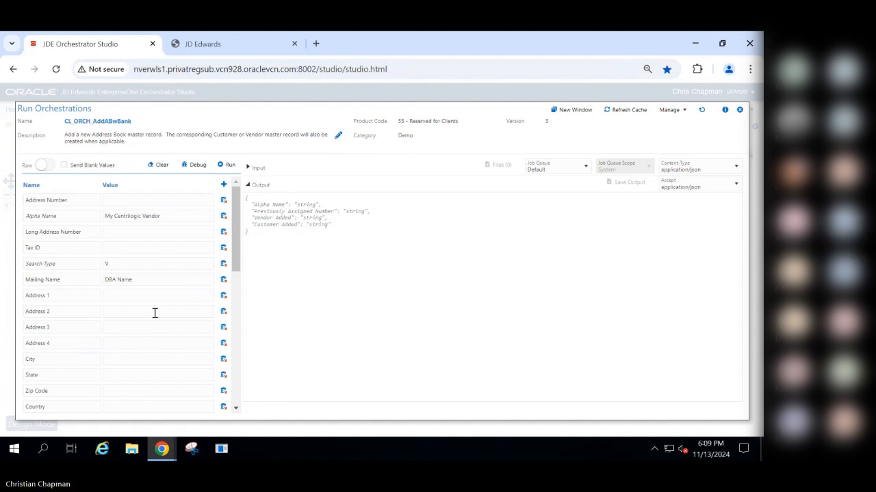
Fill the Address 1 and Address 2 inputs with the placeholder texts Address 1 and Address 2
left_click(141, 297)
type("Address 1")
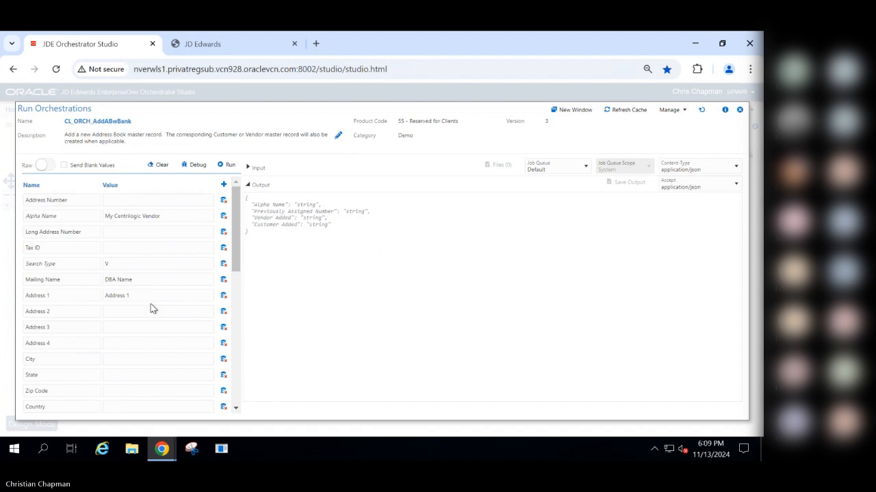
left_click(148, 307)
type("addre")
key("BackSpace")
key("BackSpace")
key("BackSpace")
key("BackSpace")
key("BackSpace")
type("Address 2")
Set City to New York and State to NY, and enter a zip code
left_click(148, 359)
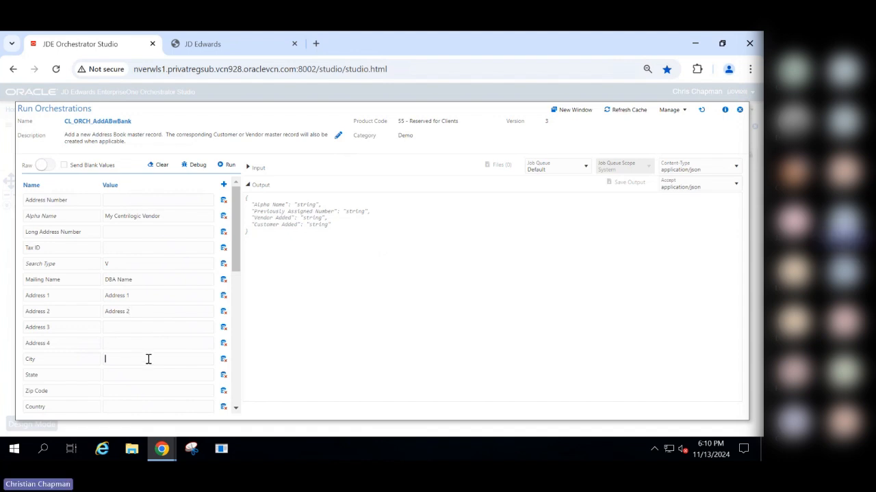
type("Naw York")
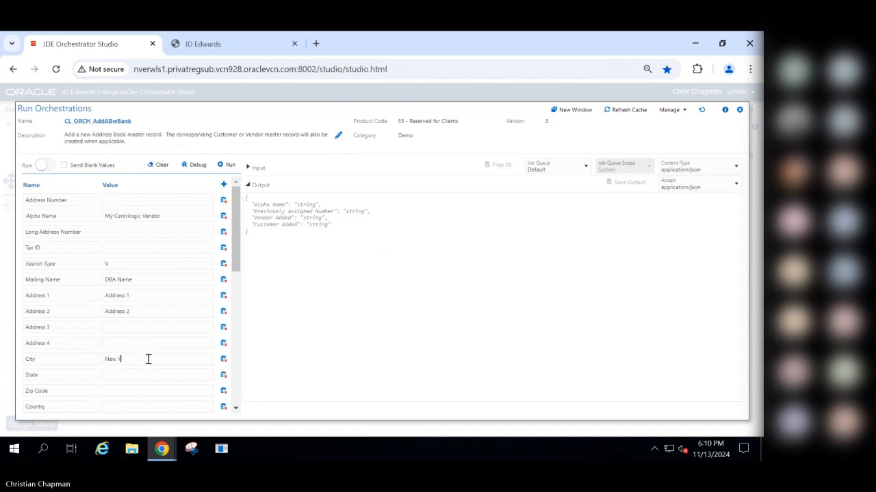
left_click(118, 373)
type("NY")
left_click(133, 391)
type("899909")
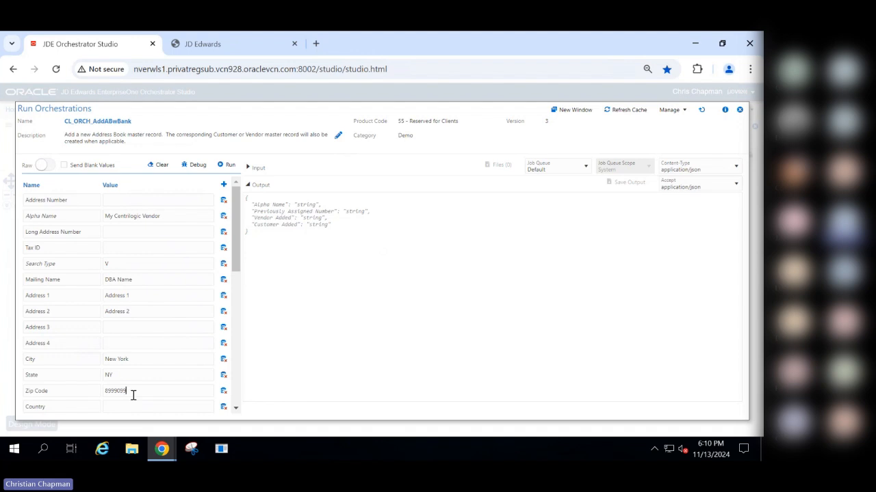
Set Pay Instrument-Vendor to T and Pay Terms-Vendor to N30
scroll(141, 283, "down", 3)
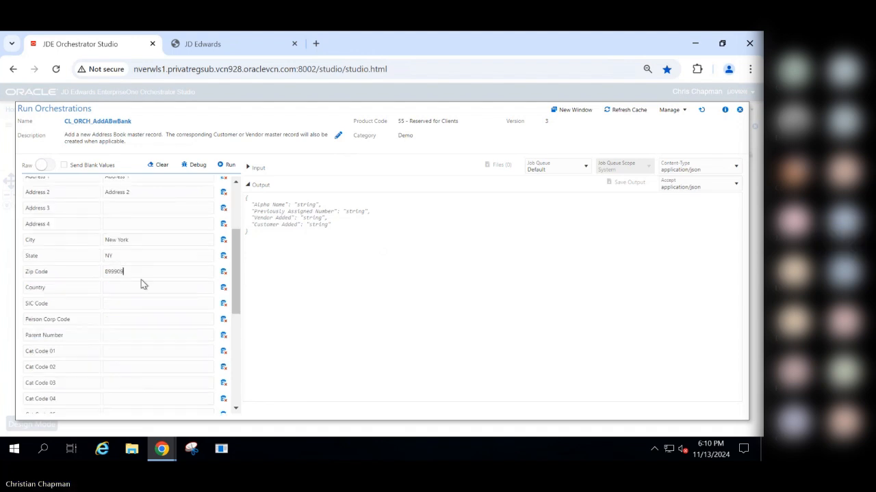
scroll(128, 246, "down", 3)
scroll(128, 247, "down", 1)
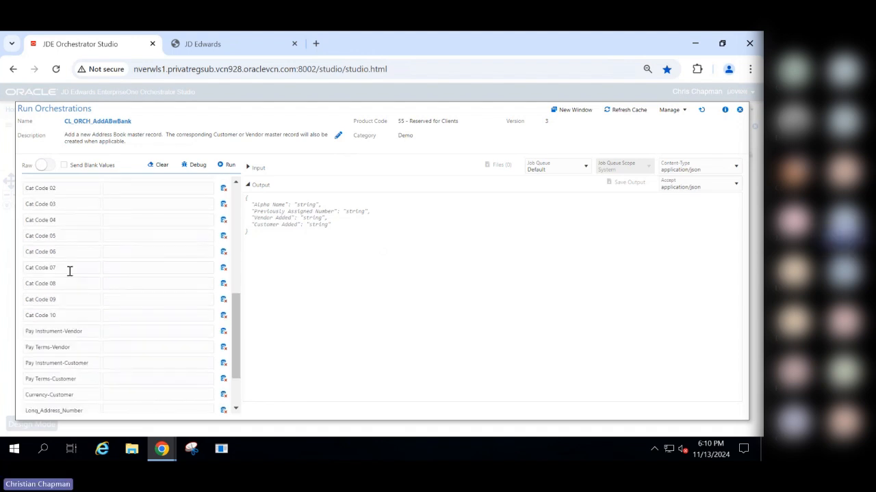
scroll(131, 269, "down", 1)
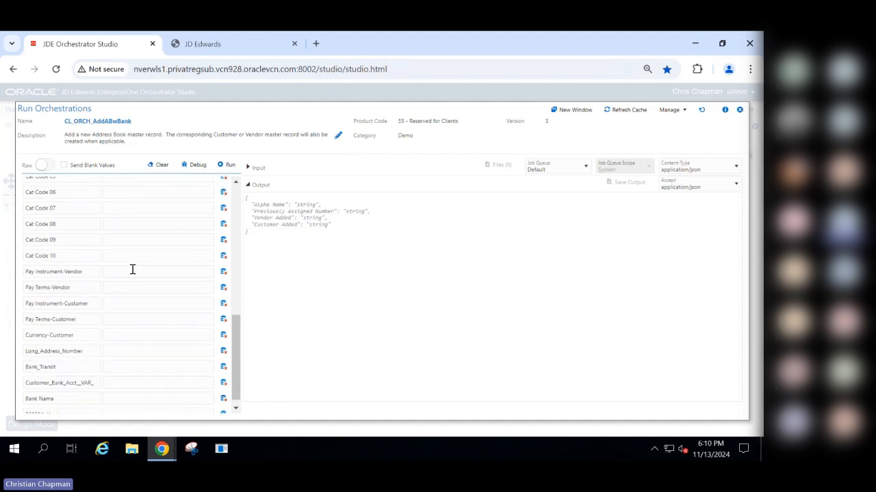
left_click(125, 269)
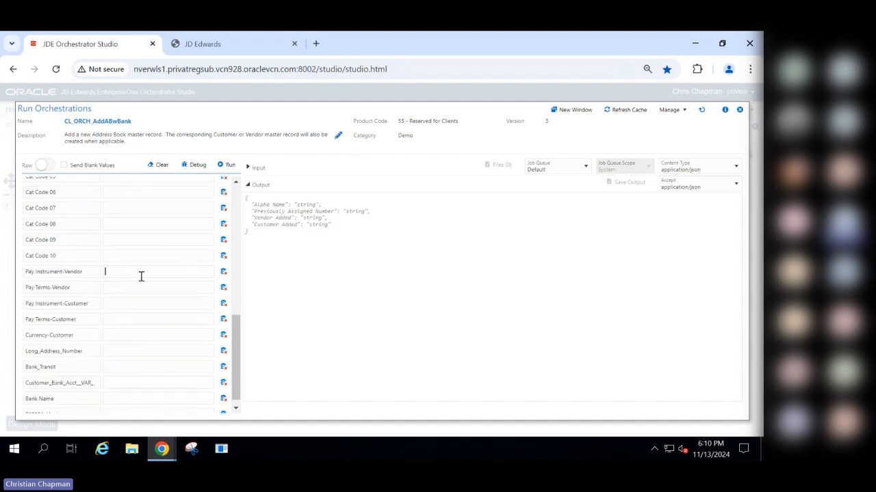
type("T")
key("Tab")
left_click(132, 287)
type("N30")
Enter the bank transit number and customer bank account number, set Bank Name to BOA, and run the orchestration
scroll(144, 284, "down", 1)
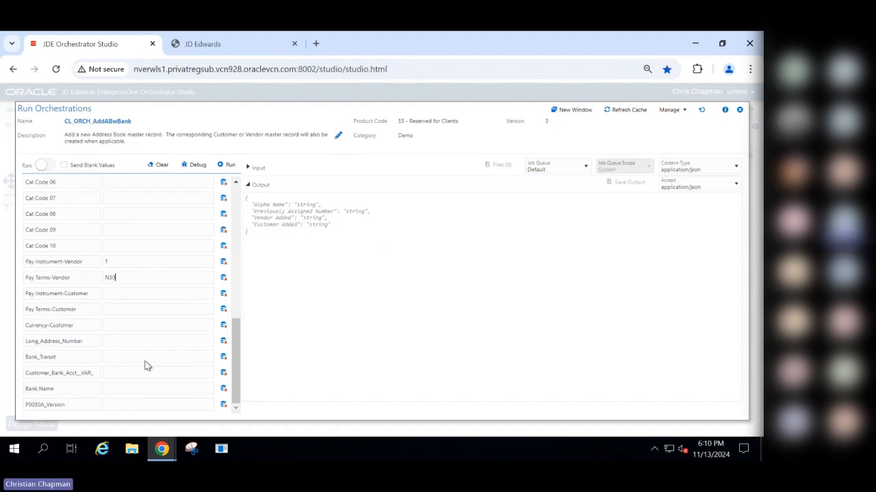
left_click(117, 358)
type("00980")
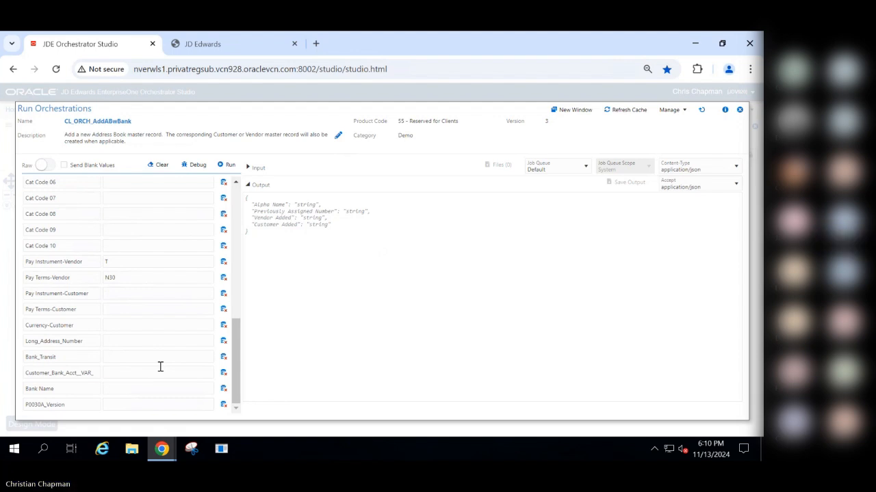
type("000")
key("Tab")
left_click(150, 375)
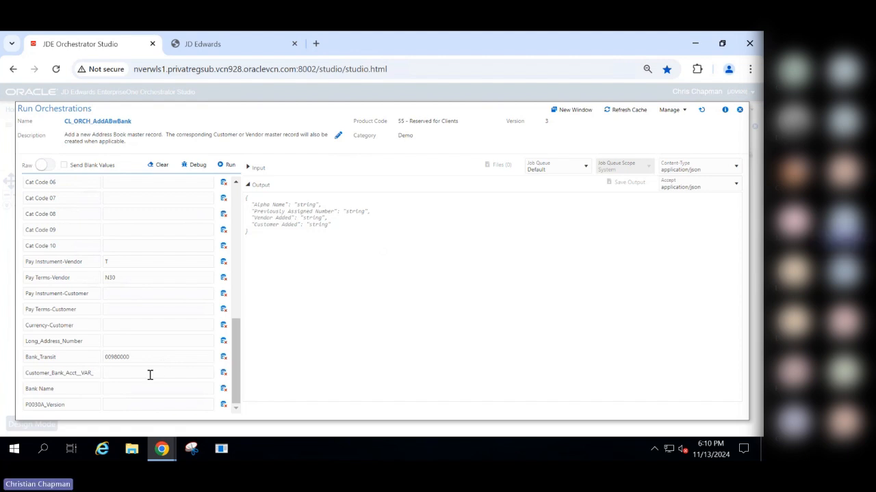
type("555647392")
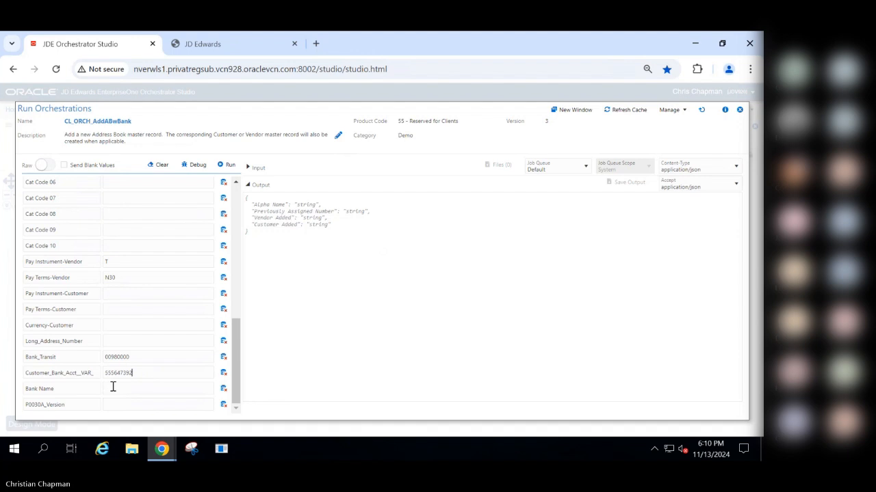
left_click(113, 388)
type("BOA")
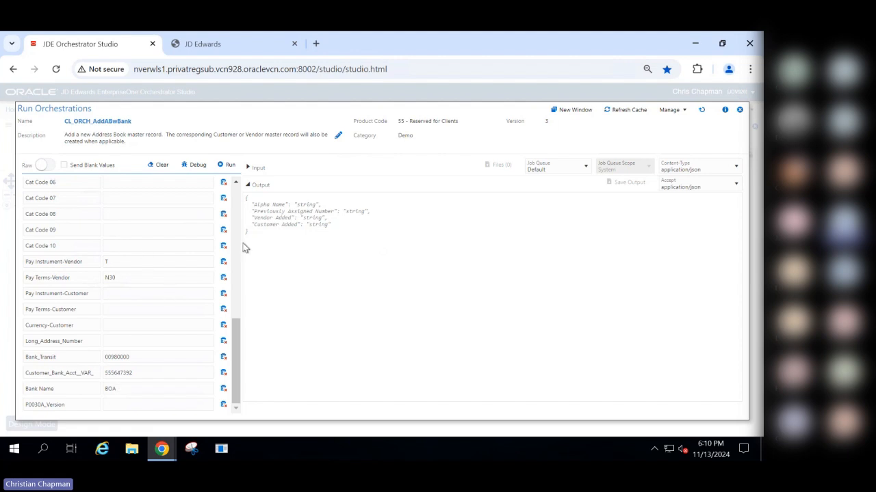
left_click(226, 168)
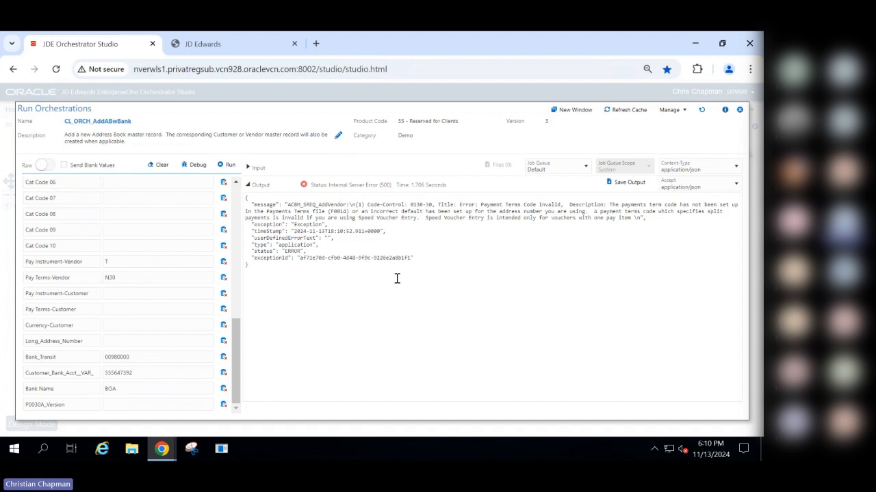
Set Pay Terms-Vendor to 006 and run CL_ORCH_AddABwBank again
key("BackSpace")
key("BackSpace")
key("BackSpace")
type("008")
left_click(129, 293)
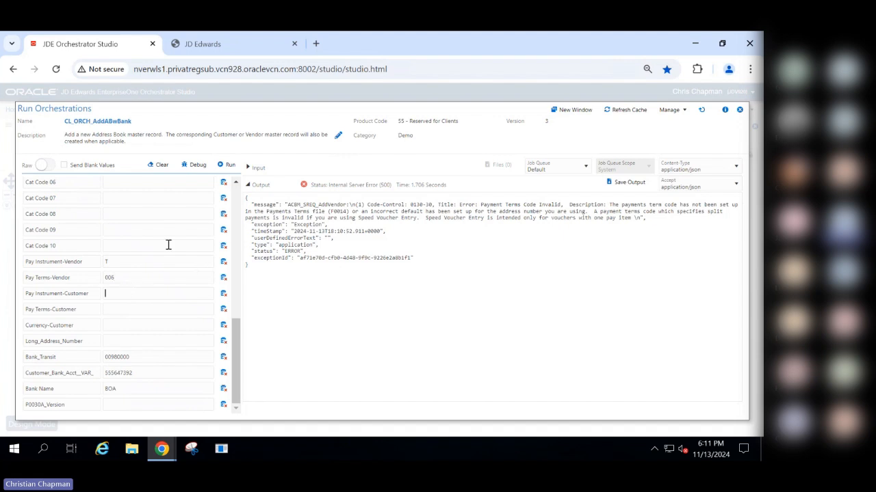
left_click(228, 166)
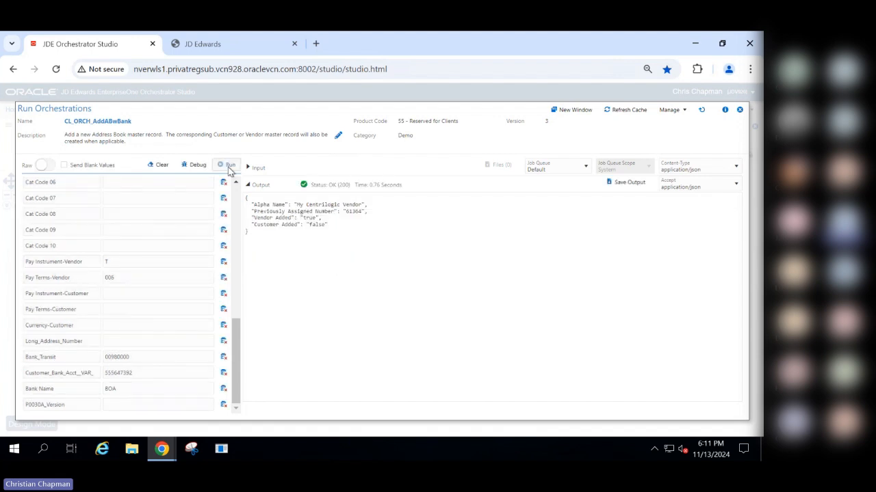
Copy the Previously Assigned Number value from the output, switch to JD Edwards and sign in, dismissing the saved-password warning
double_click(348, 212)
key("ctrl+c")
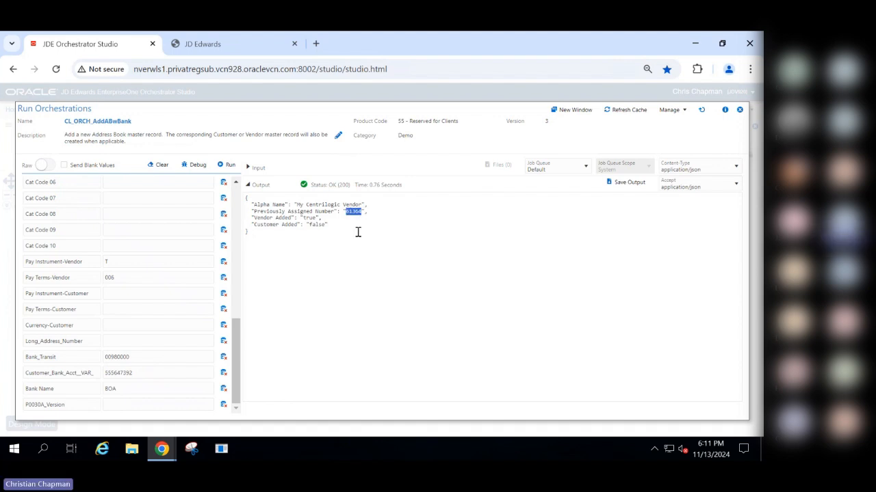
left_click(194, 45)
left_click(388, 218)
left_click(438, 241)
left_click(422, 278)
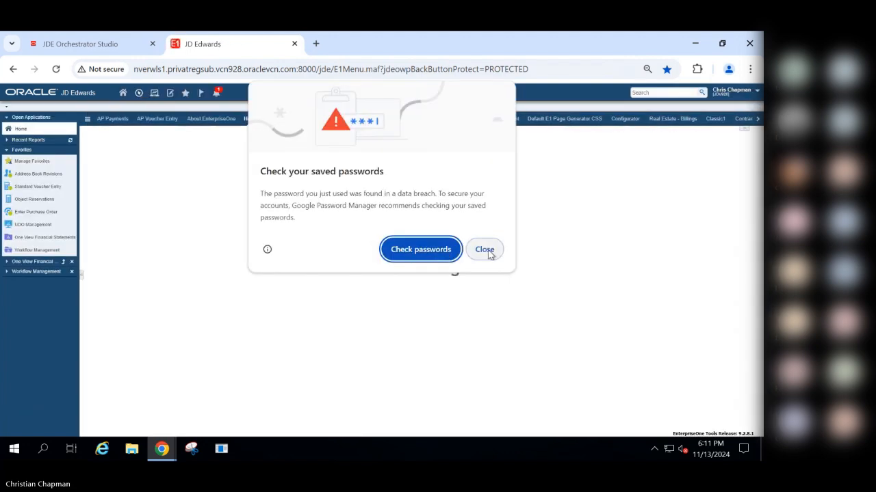
left_click(487, 249)
Open Address Book Revisions from the Centrilogic address book tasks and find the record by the copied address number
left_click(138, 92)
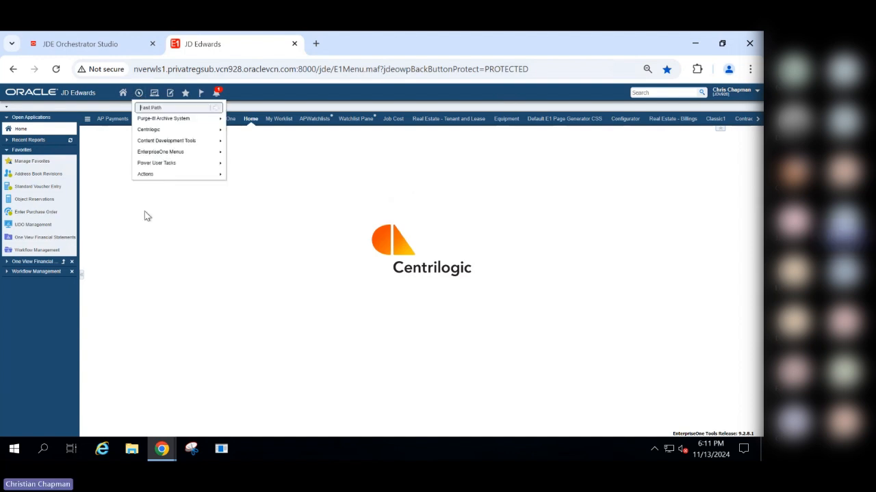
mouse_move(162, 129)
mouse_move(283, 130)
mouse_move(326, 134)
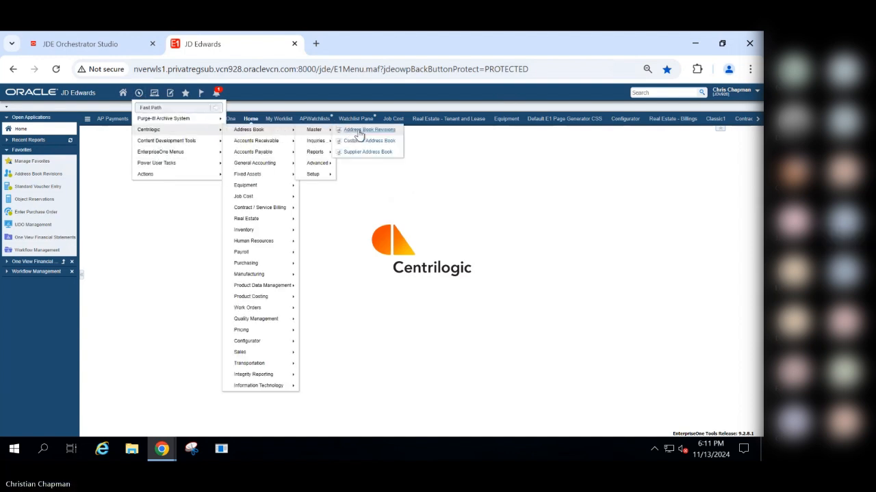
left_click(363, 130)
left_click(122, 186)
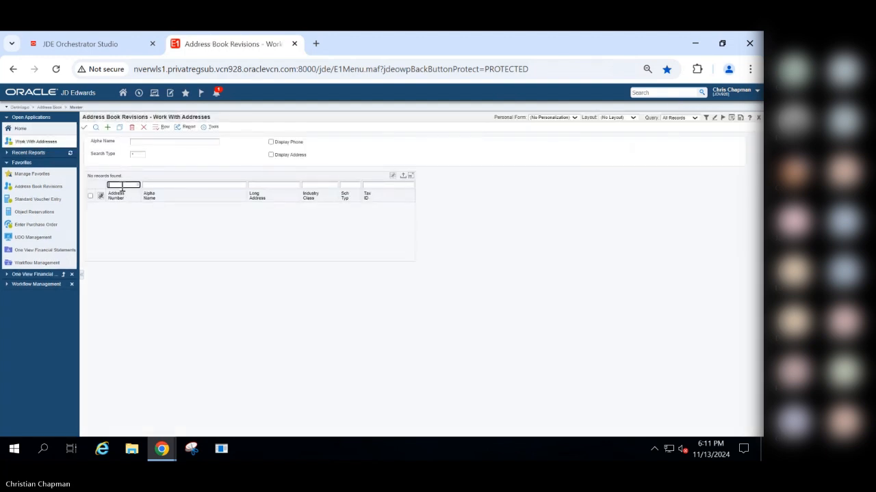
key("ctrl+v")
left_click(95, 128)
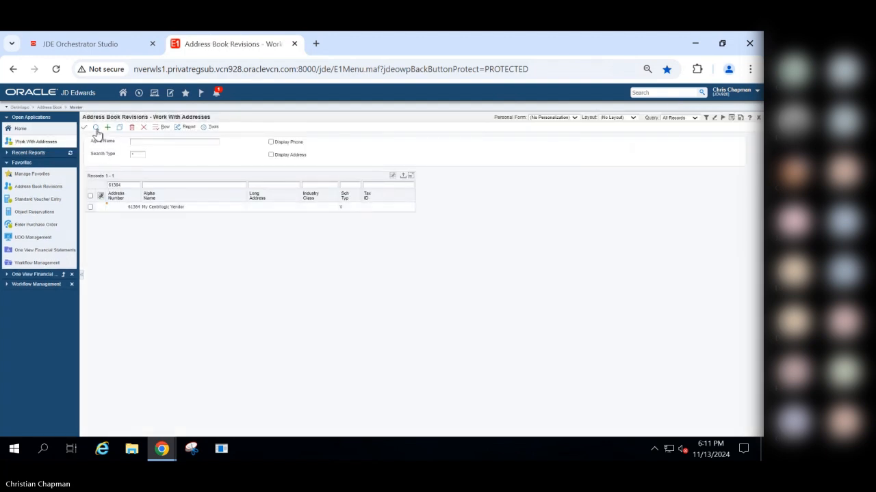
Inspect the My Centrilogic Vendor record's A/P supplier master and its bank accounts, returning to the address list
left_click(91, 207)
left_click(163, 127)
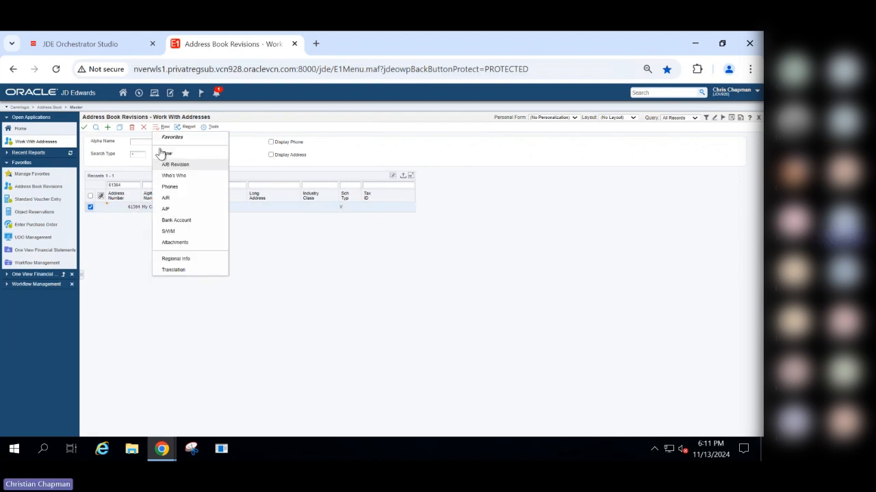
left_click(182, 210)
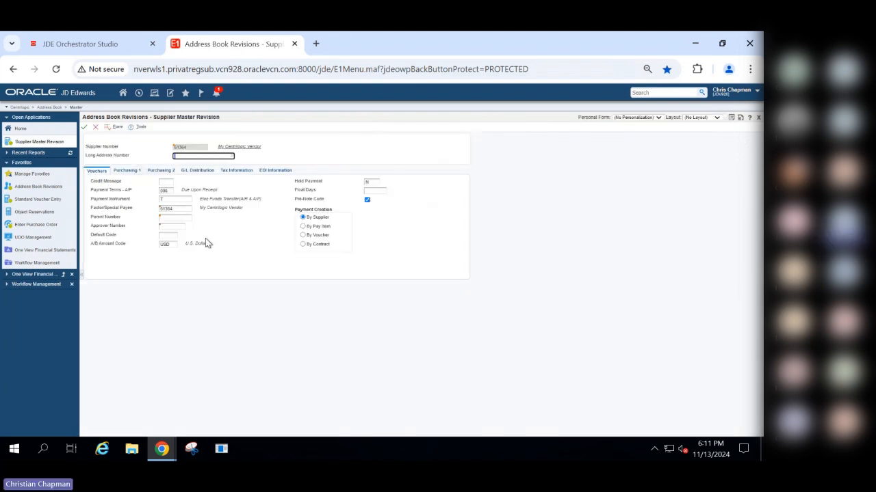
left_click(95, 127)
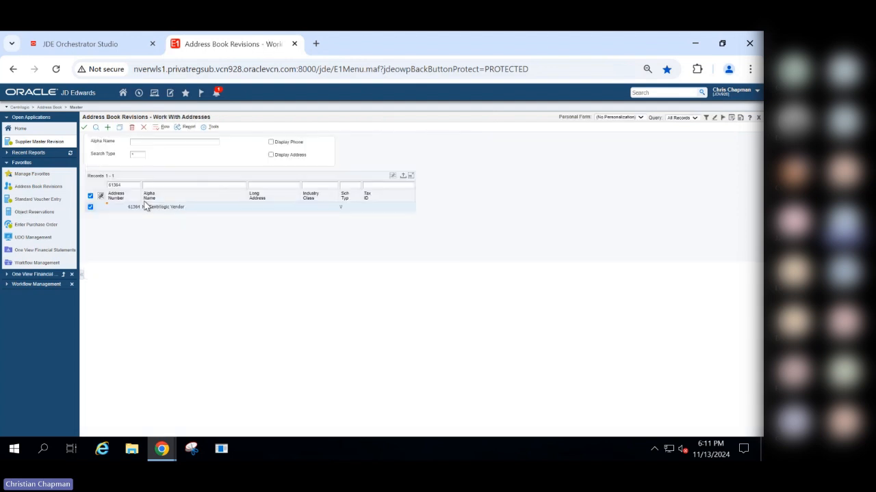
left_click(165, 128)
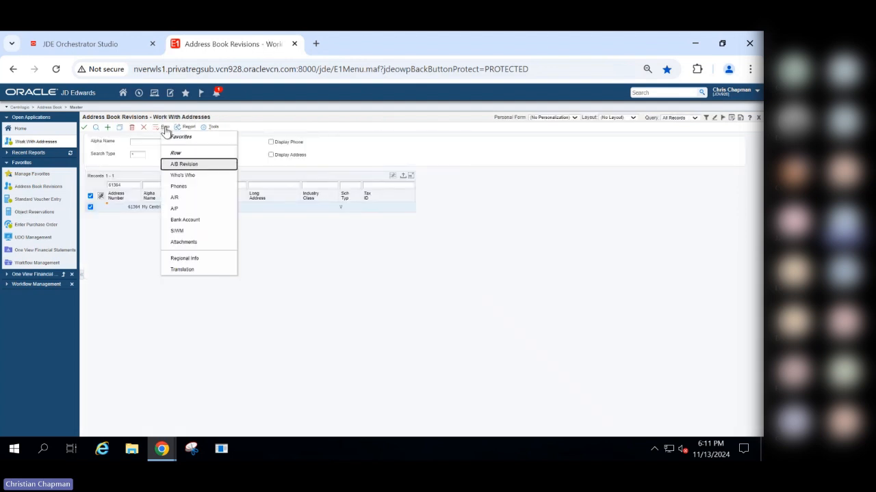
left_click(182, 221)
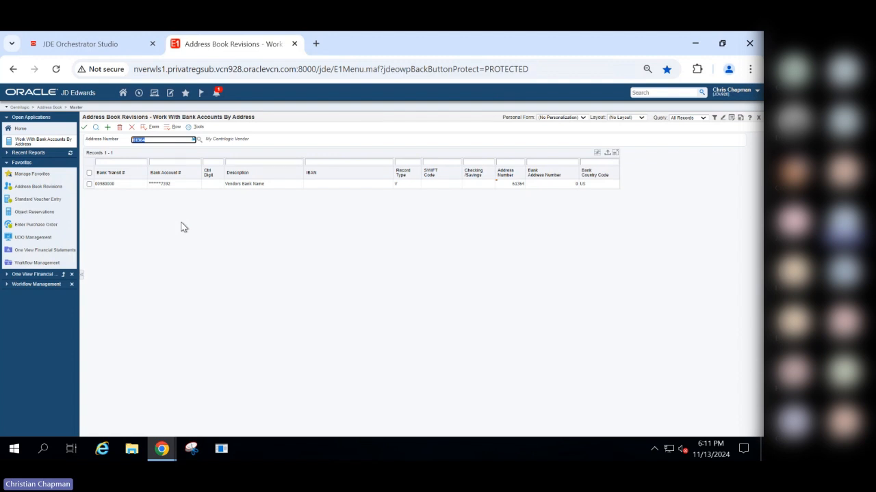
left_click(132, 128)
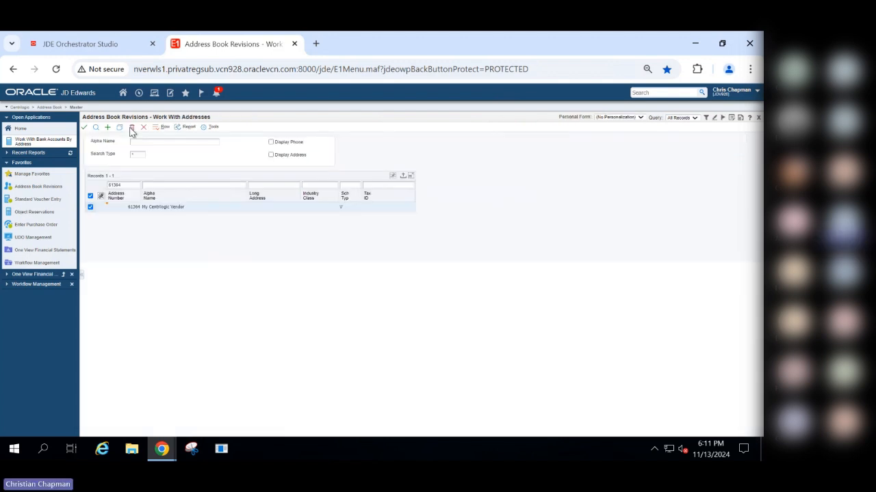
Return to Orchestrator Studio, close the orchestration run window, and open CL_ORCH_04_CreateSpeedVouchersFromCSV from the Demo orchestrations
left_click(126, 47)
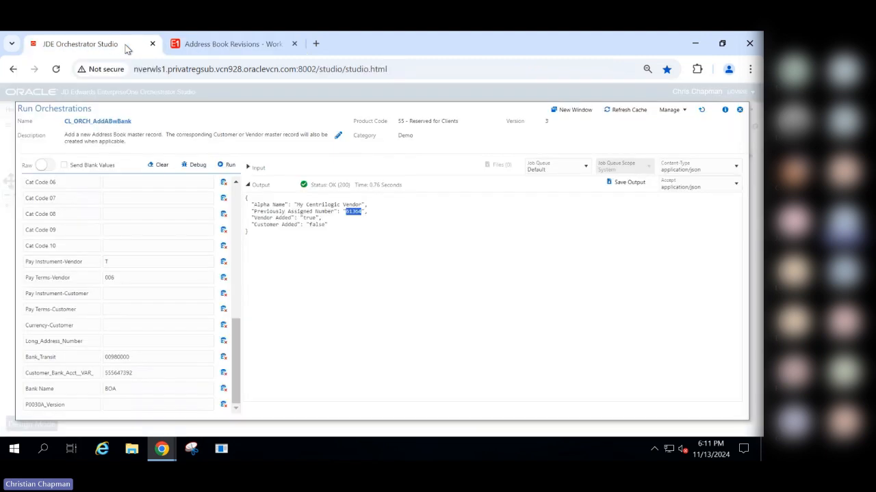
left_click(741, 111)
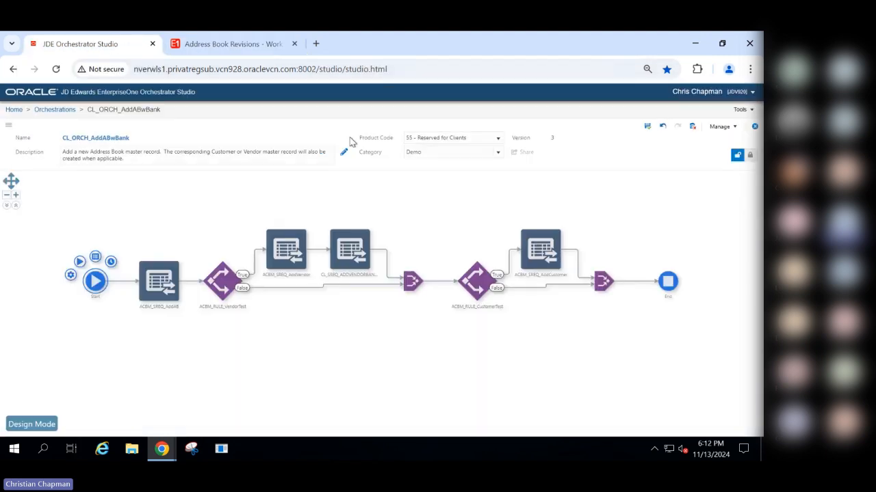
left_click(49, 111)
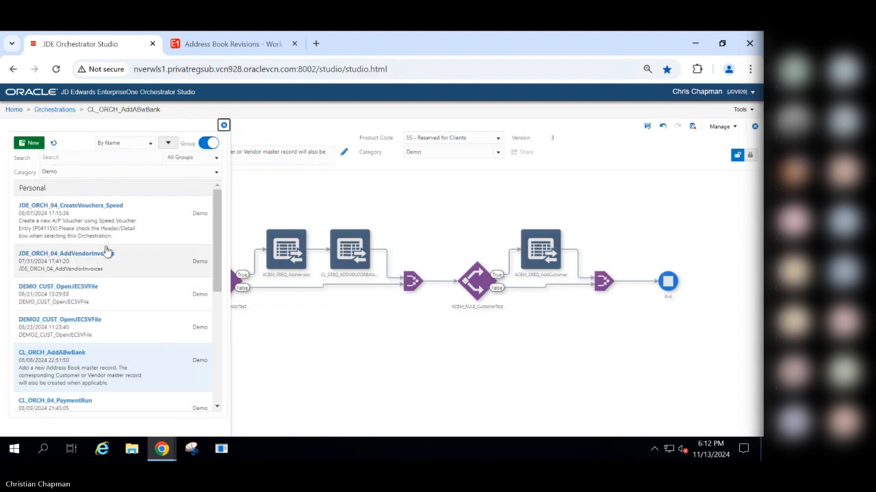
scroll(117, 264, "down", 3)
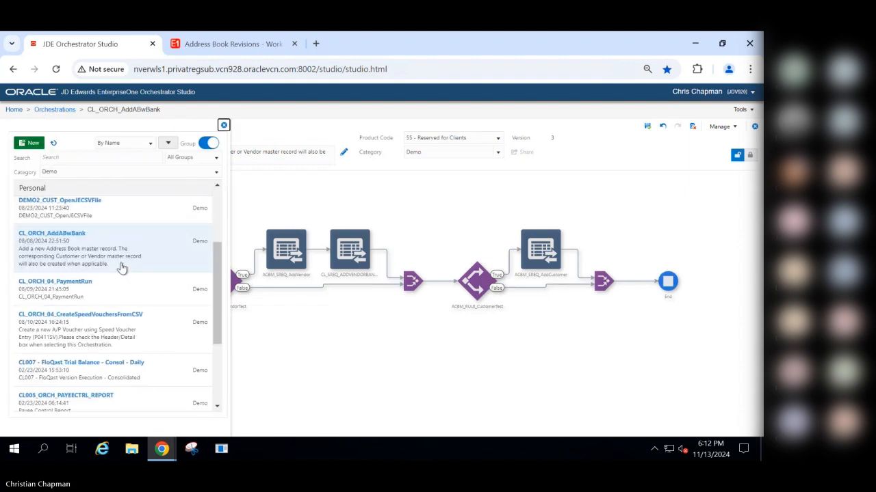
left_click(121, 332)
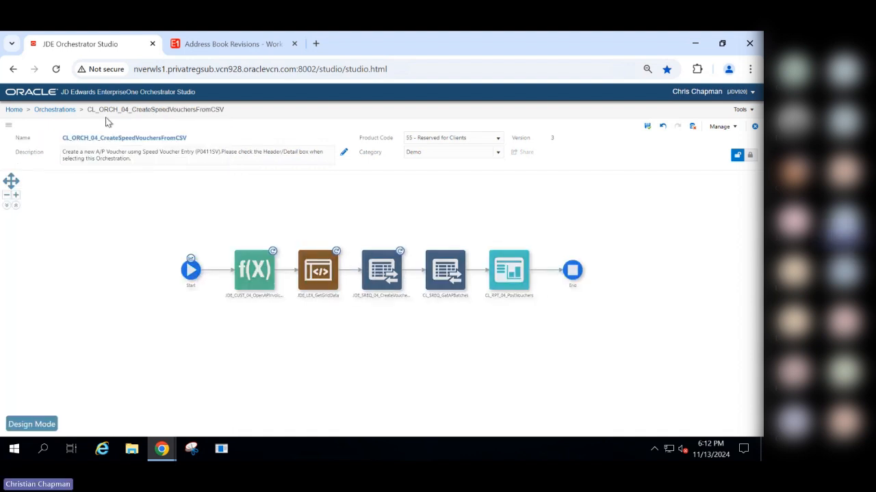
Open the JDE_ORCH_04_CreateVouchers_Speed orchestration and review its flow of steps
left_click(58, 113)
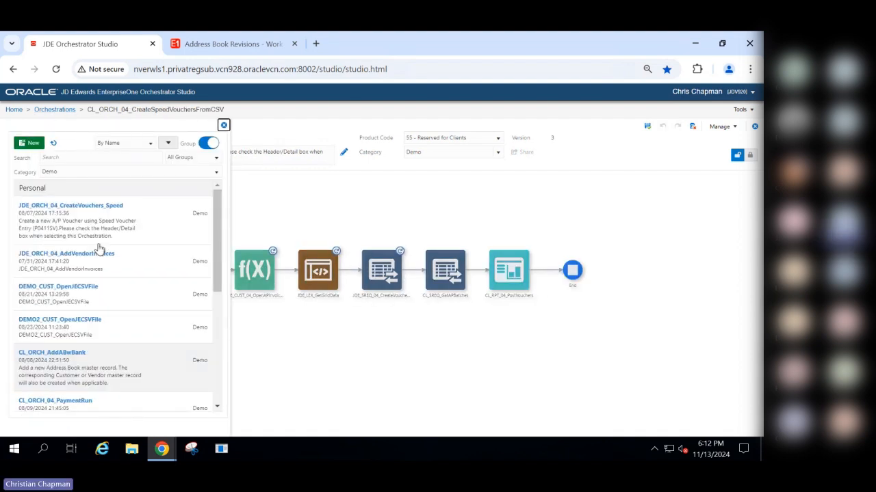
left_click(98, 232)
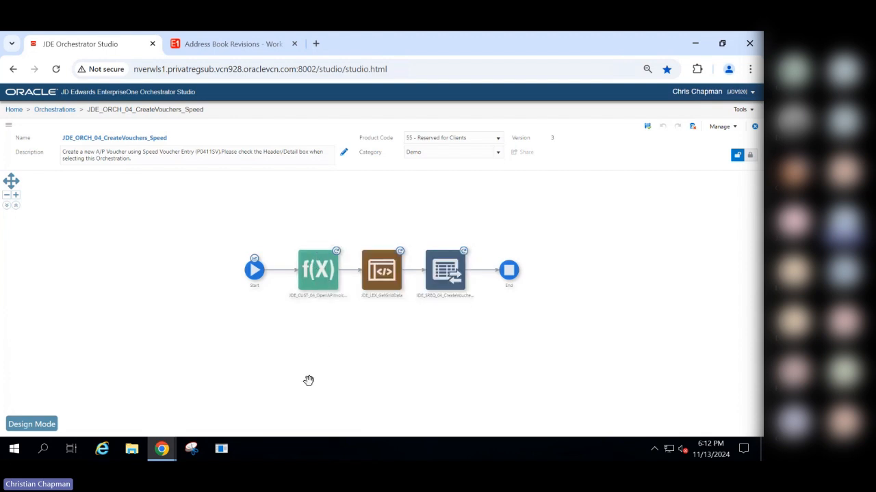
mouse_move(379, 270)
mouse_move(451, 273)
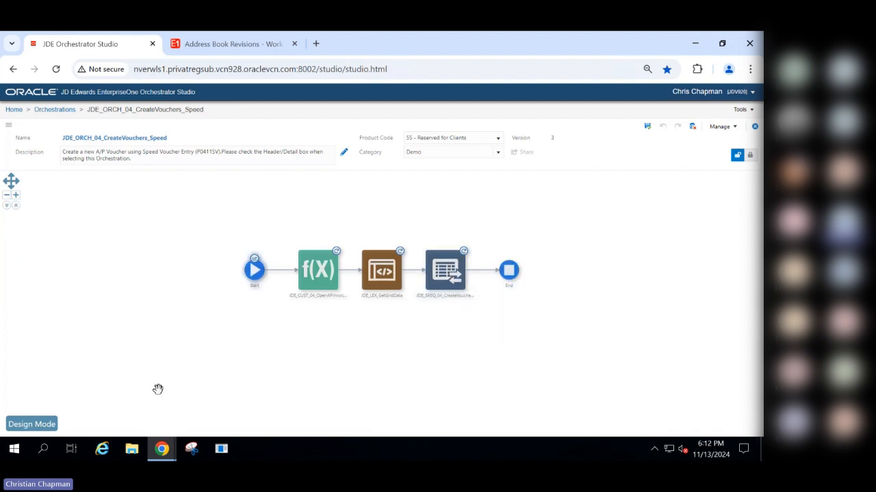
Open APTestingUploadUSD.csv from the C: drive's temp folder in a maximized Notepad window
left_click(130, 454)
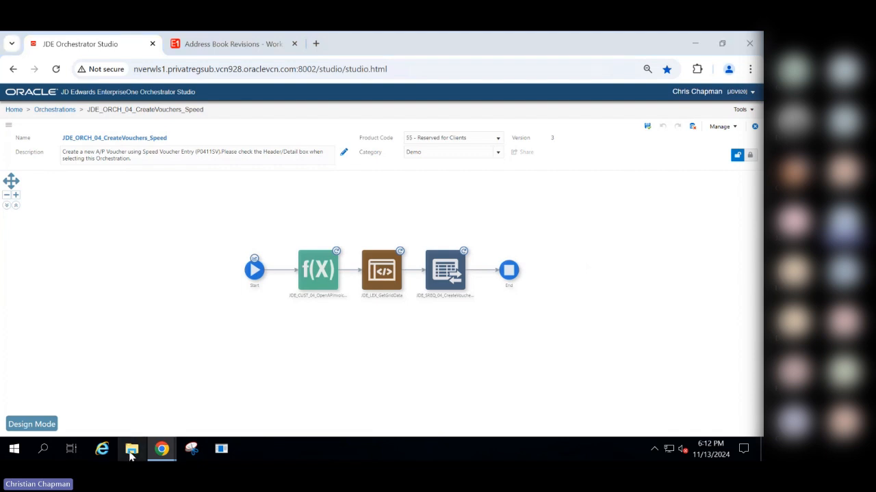
left_click(194, 200)
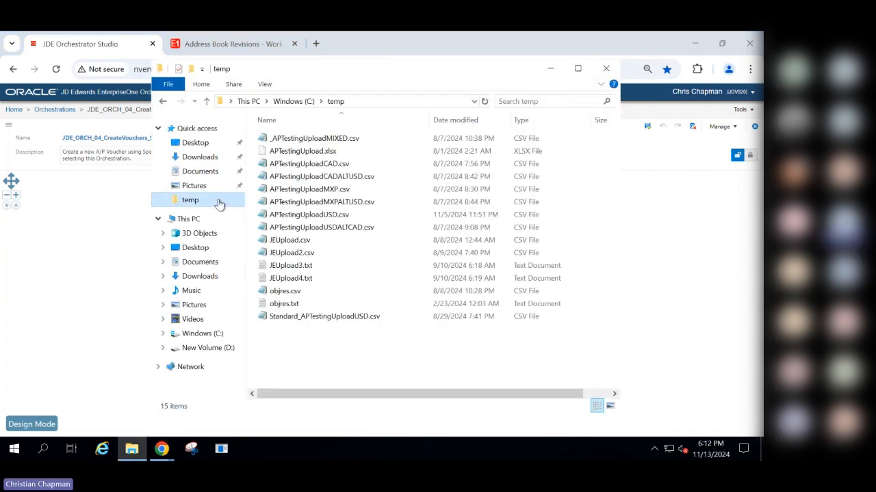
left_click(321, 168)
left_click(302, 217)
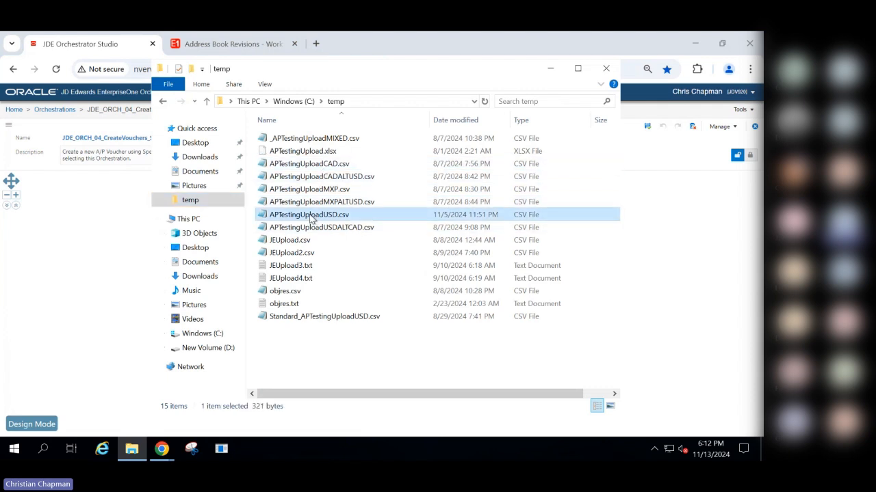
double_click(301, 216)
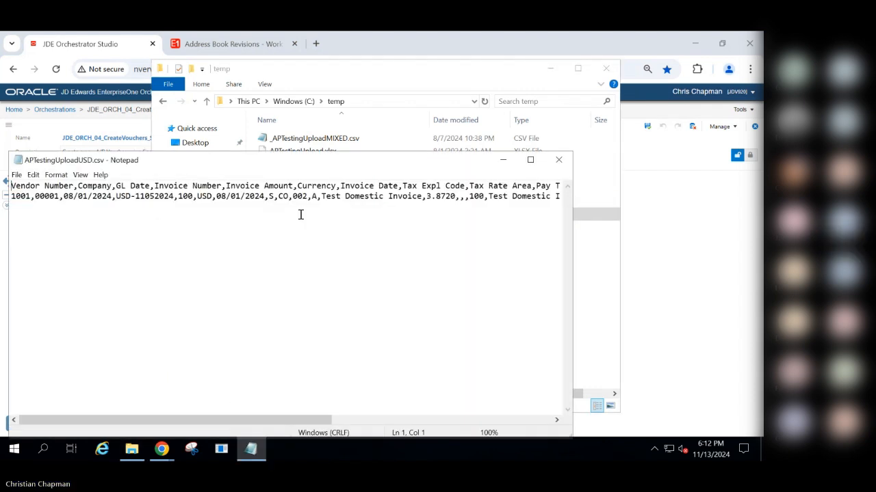
left_click(530, 161)
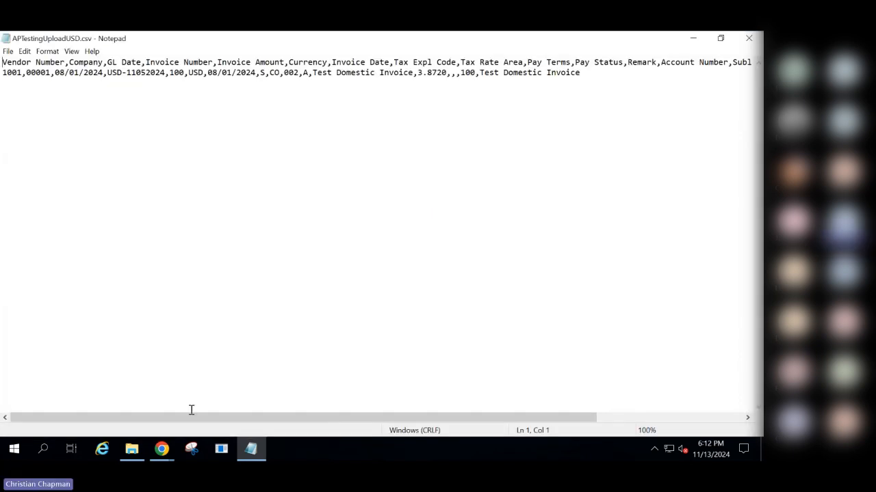
Examine the vendor number and company in the CSV's invoice row, close the file and return to Orchestrator Studio
double_click(21, 76)
left_click(62, 84)
left_click(750, 41)
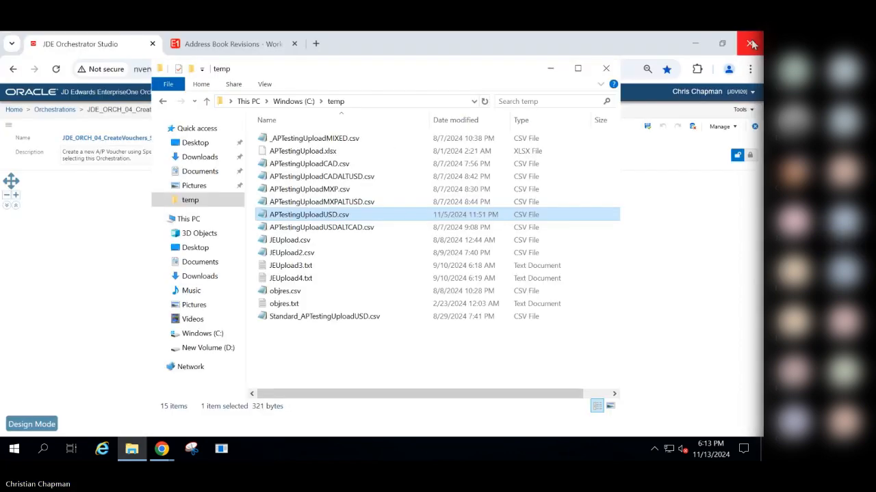
left_click(58, 223)
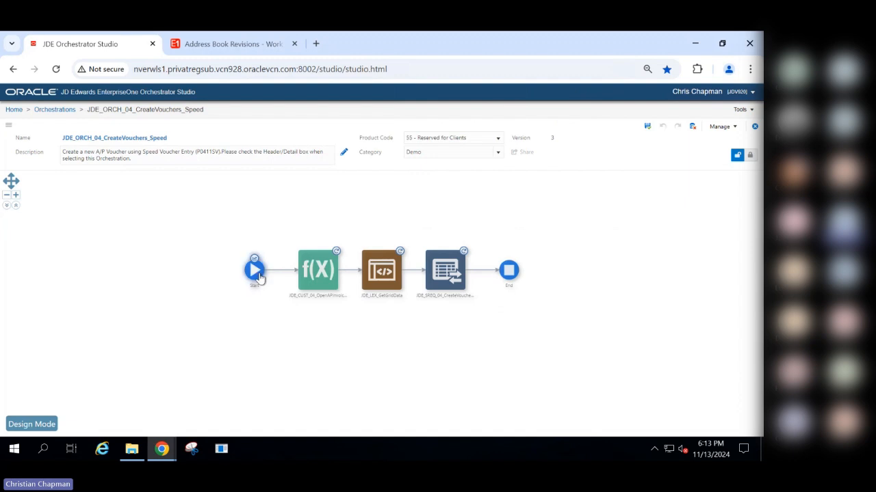
Run the JDE_ORCH_04_CreateVouchers_Speed orchestration with APTestingUploadUSD.csv from the temp folder attached as its input file
left_click(240, 253)
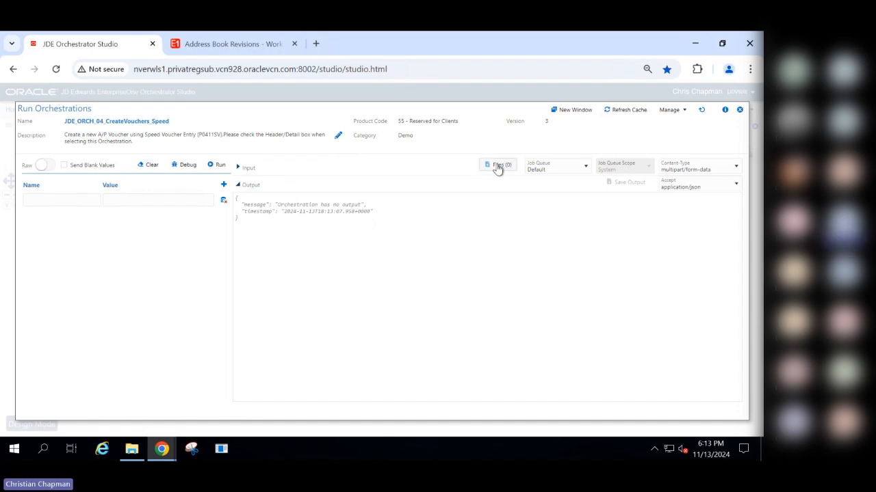
left_click(499, 165)
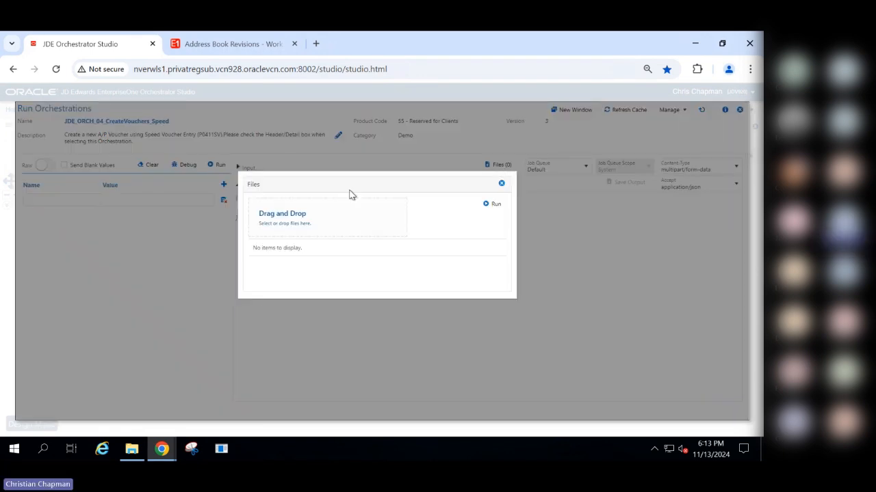
left_click(294, 218)
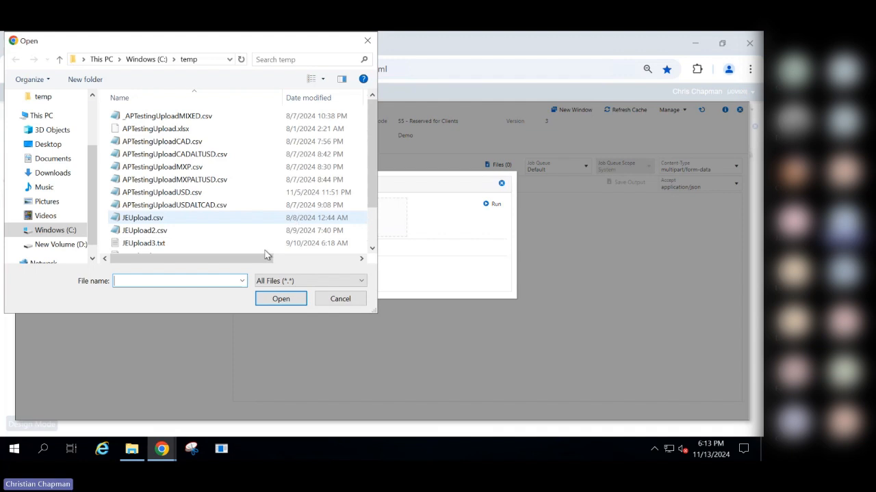
left_click(164, 192)
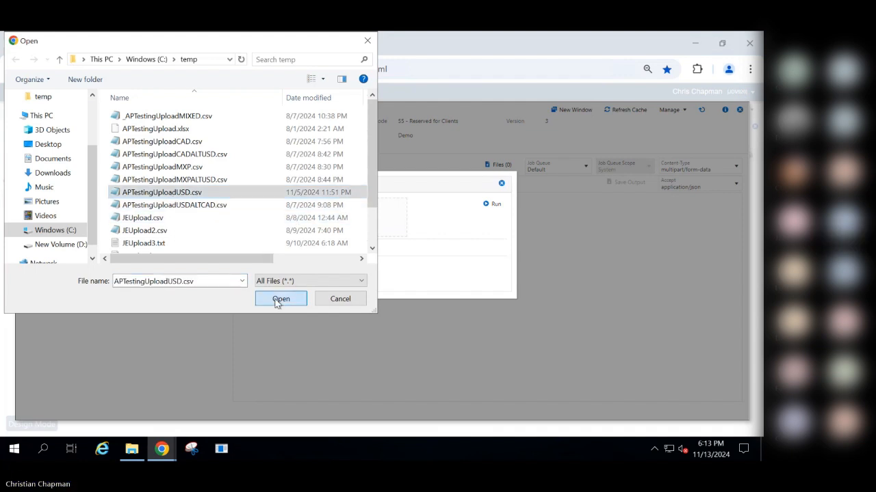
left_click(280, 299)
left_click(491, 203)
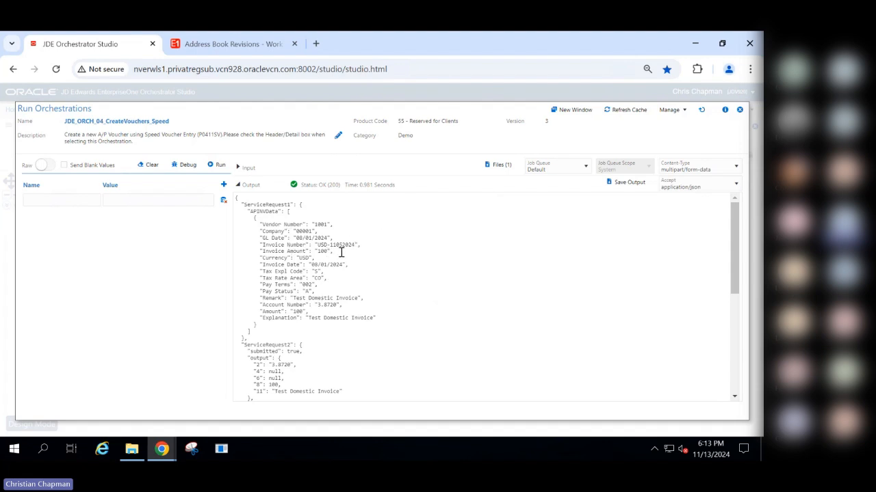
Search the supplier ledger in JD Edwards Standard Voucher Entry for vouchers with the output's invoice number, USD-11052024
left_click_drag(317, 245, 352, 246)
left_click(220, 44)
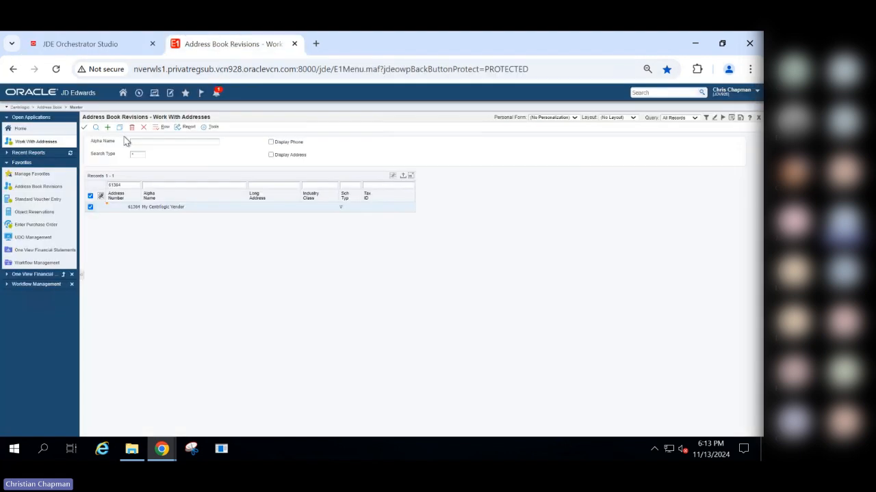
left_click(38, 199)
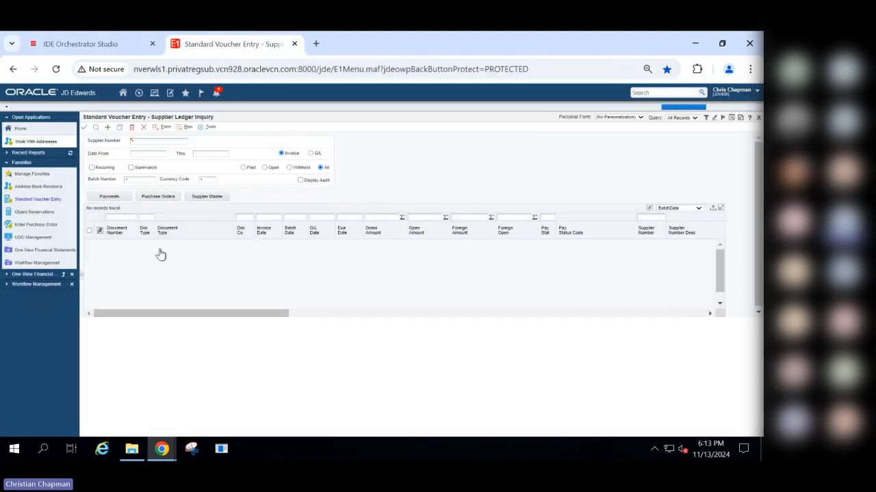
left_click_drag(296, 309, 395, 319)
left_click(452, 219)
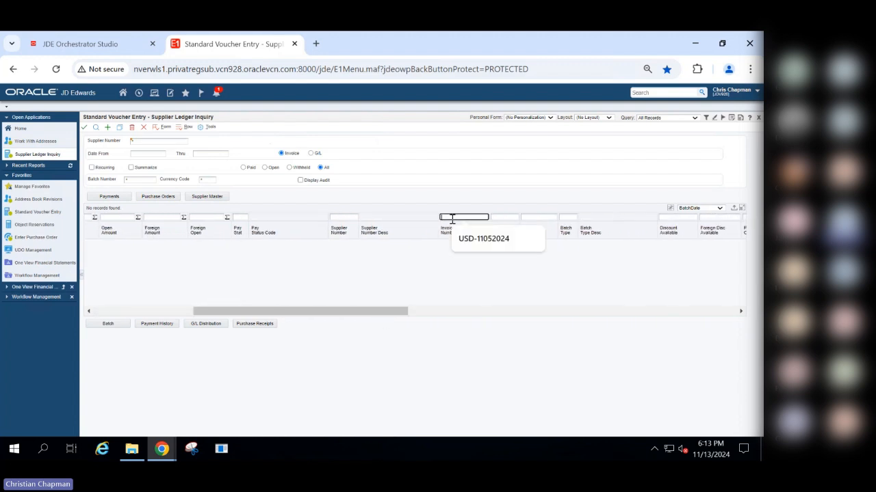
left_click(484, 238)
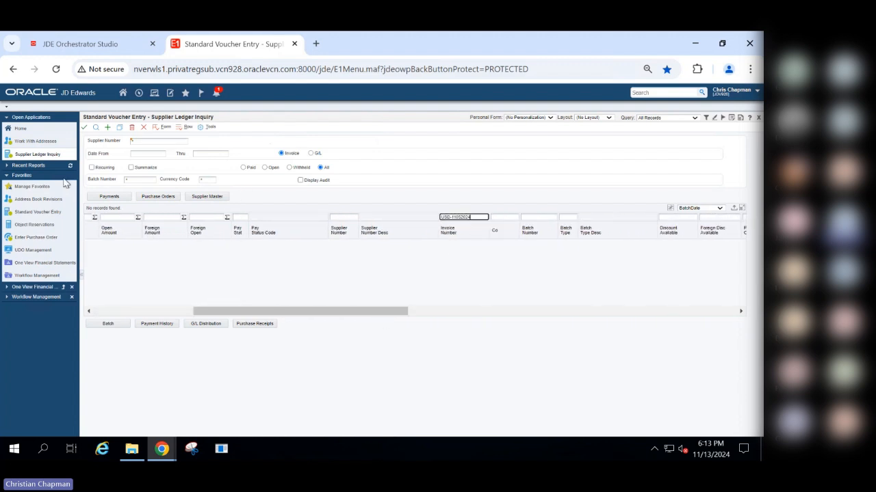
left_click(96, 128)
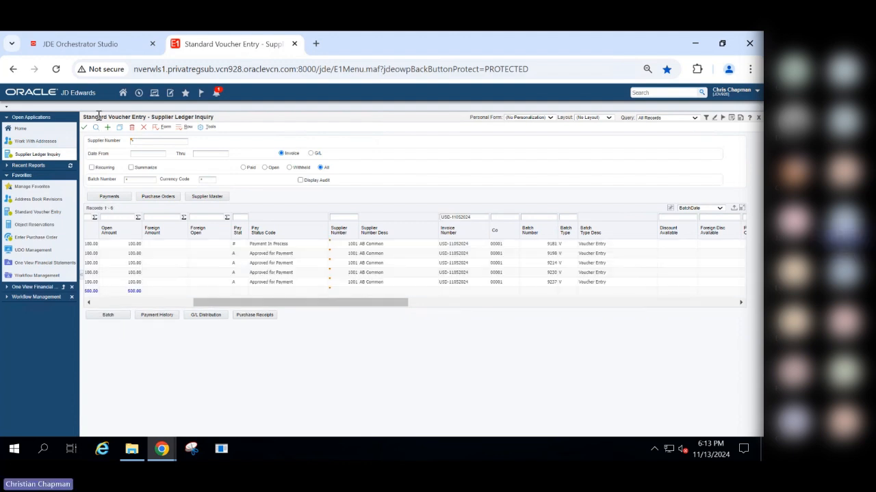
Point out the CAD, MXP and USD-alternate-CAD AP upload CSV files in the temp folder in File Explorer
left_click(132, 451)
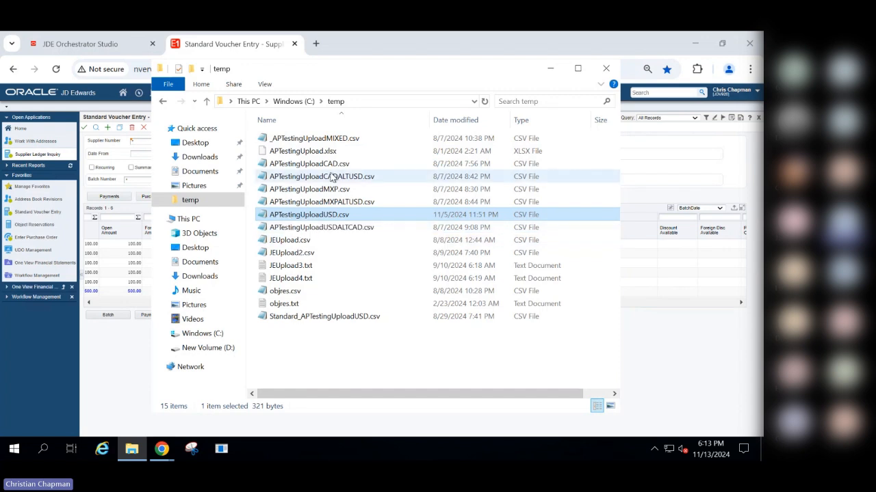
left_click(386, 168)
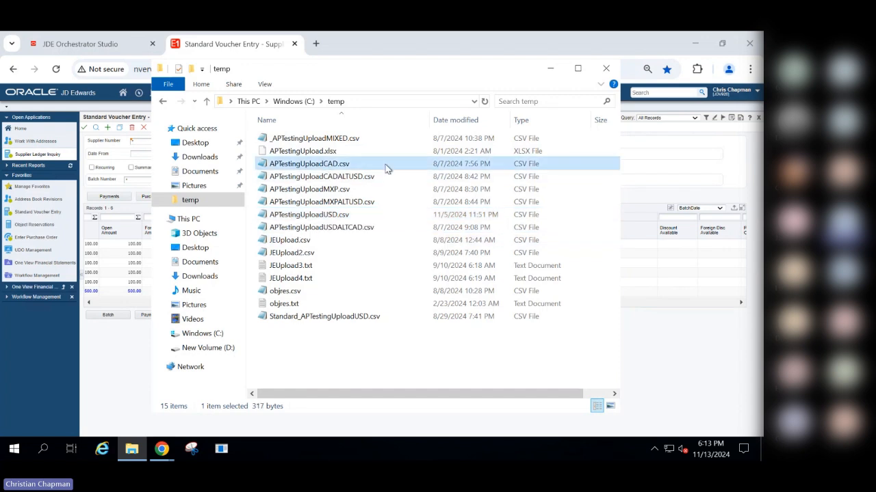
left_click(317, 191)
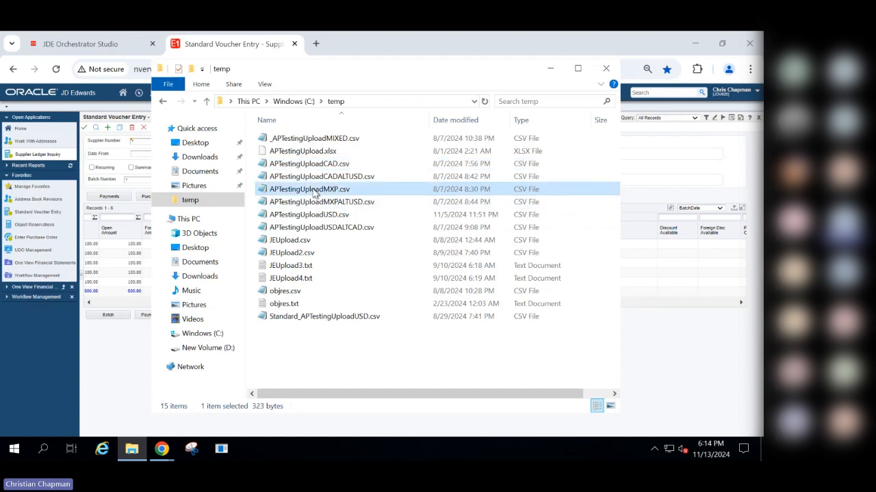
left_click(340, 231)
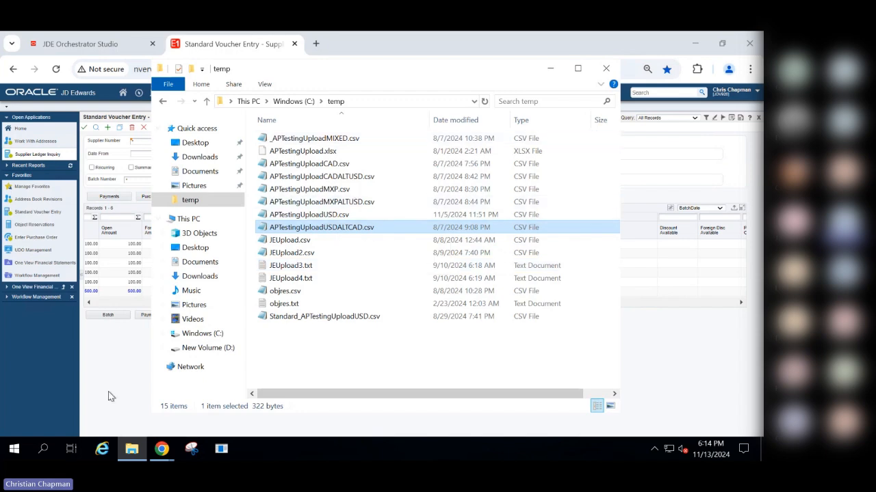
Return to Orchestrator Studio, close its run window and the browser, and disconnect the remote desktop session
left_click(86, 46)
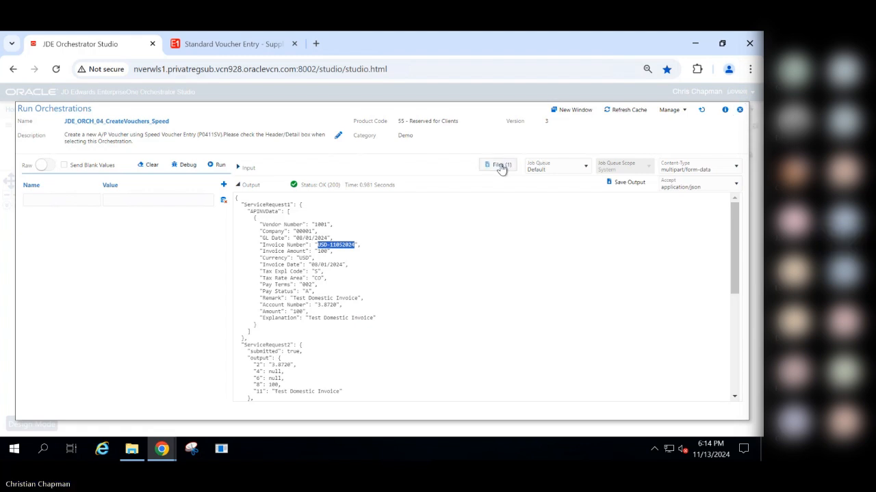
left_click(739, 111)
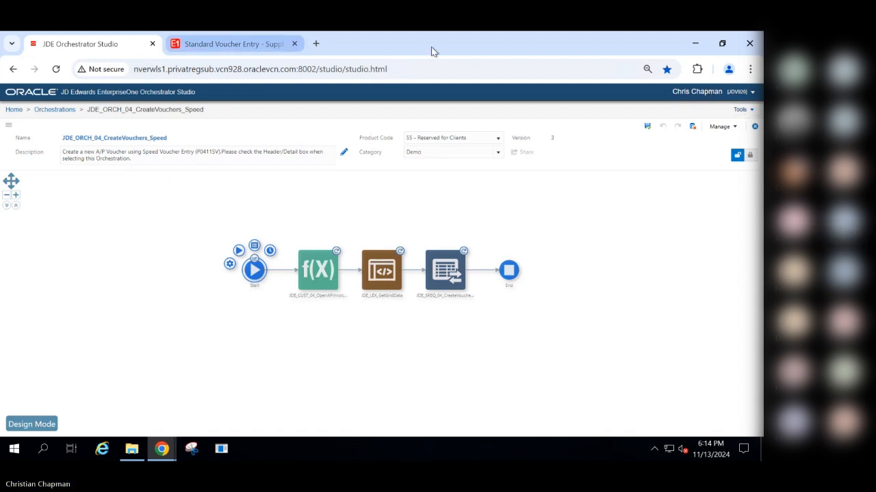
left_click(749, 45)
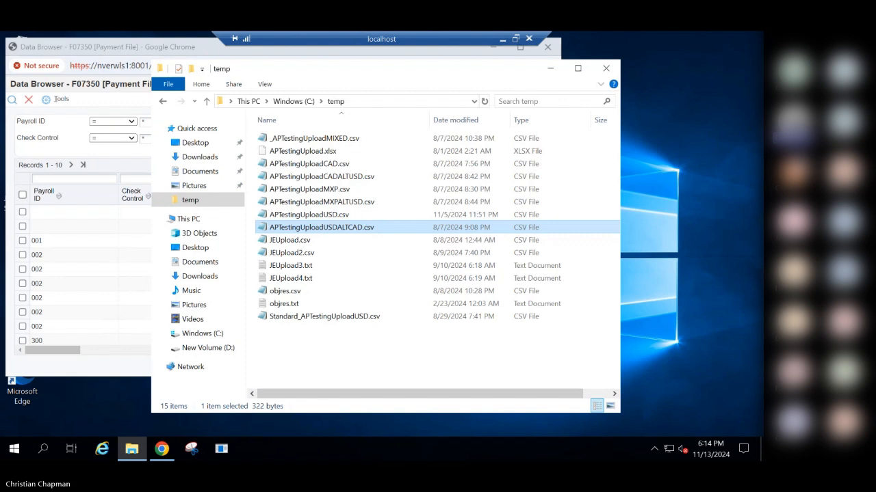
left_click(530, 40)
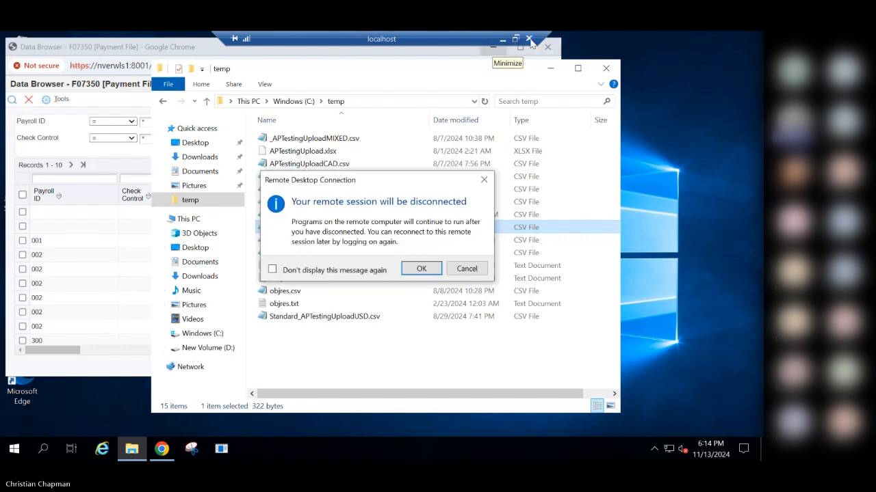
left_click(418, 268)
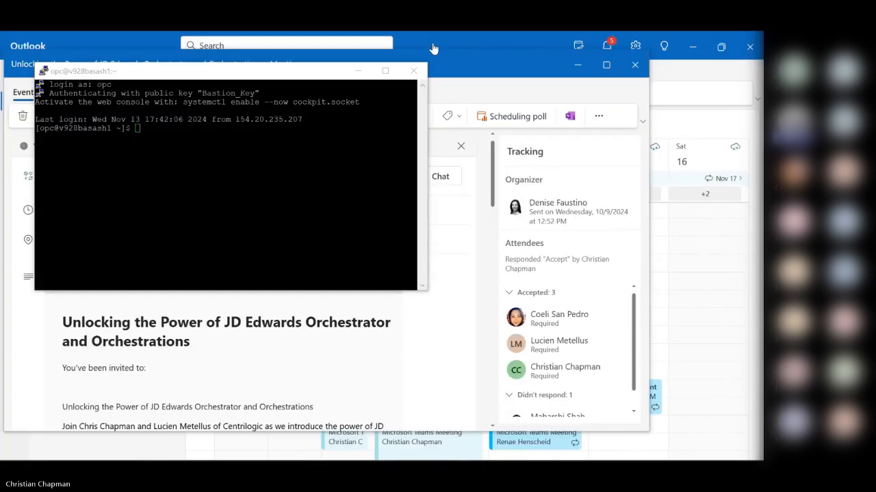